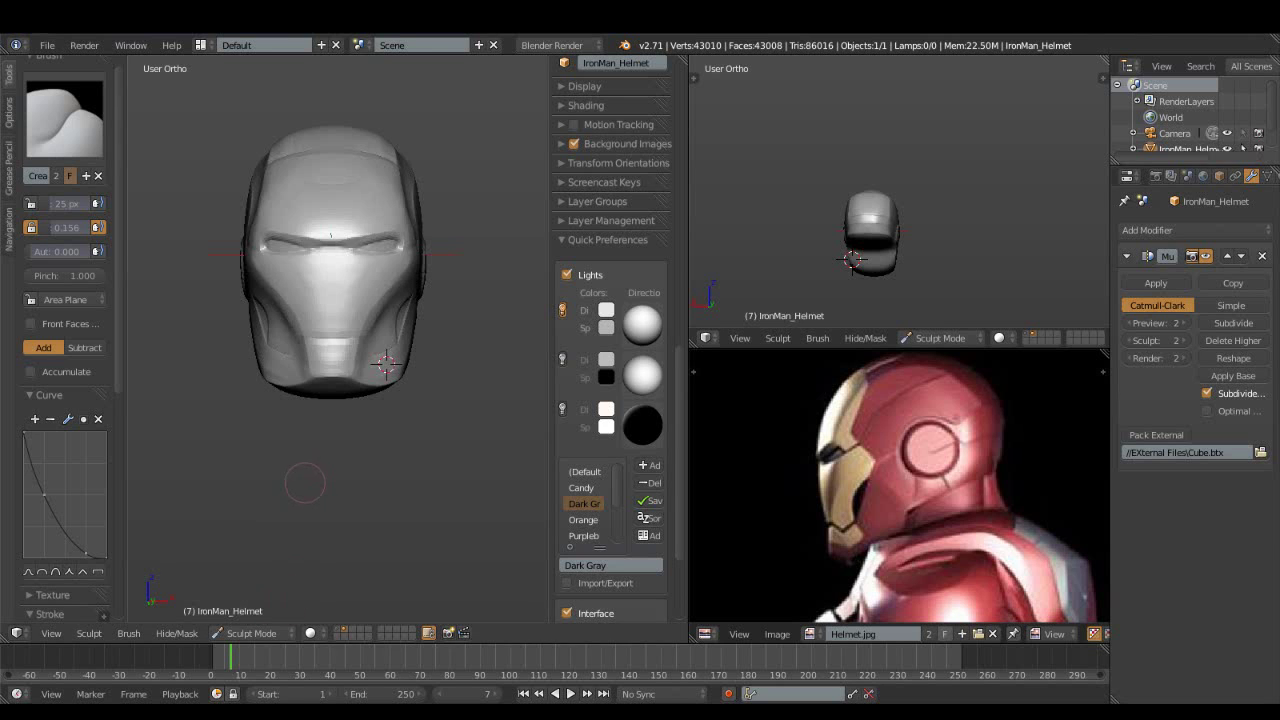
Switch to front orthographic view and turn the right-hand area into a UV/Image Editor.
{"action": "key", "text": "KP_1"}
{"action": "scroll", "coordinate": [312, 512], "scroll_direction": "up", "scroll_amount": 3}
{"action": "scroll", "coordinate": [312, 512], "scroll_direction": "down", "scroll_amount": 5}
{"action": "left_click", "coordinate": [940, 338]}
{"action": "left_click", "coordinate": [740, 338]}
{"action": "left_click", "coordinate": [706, 338]}
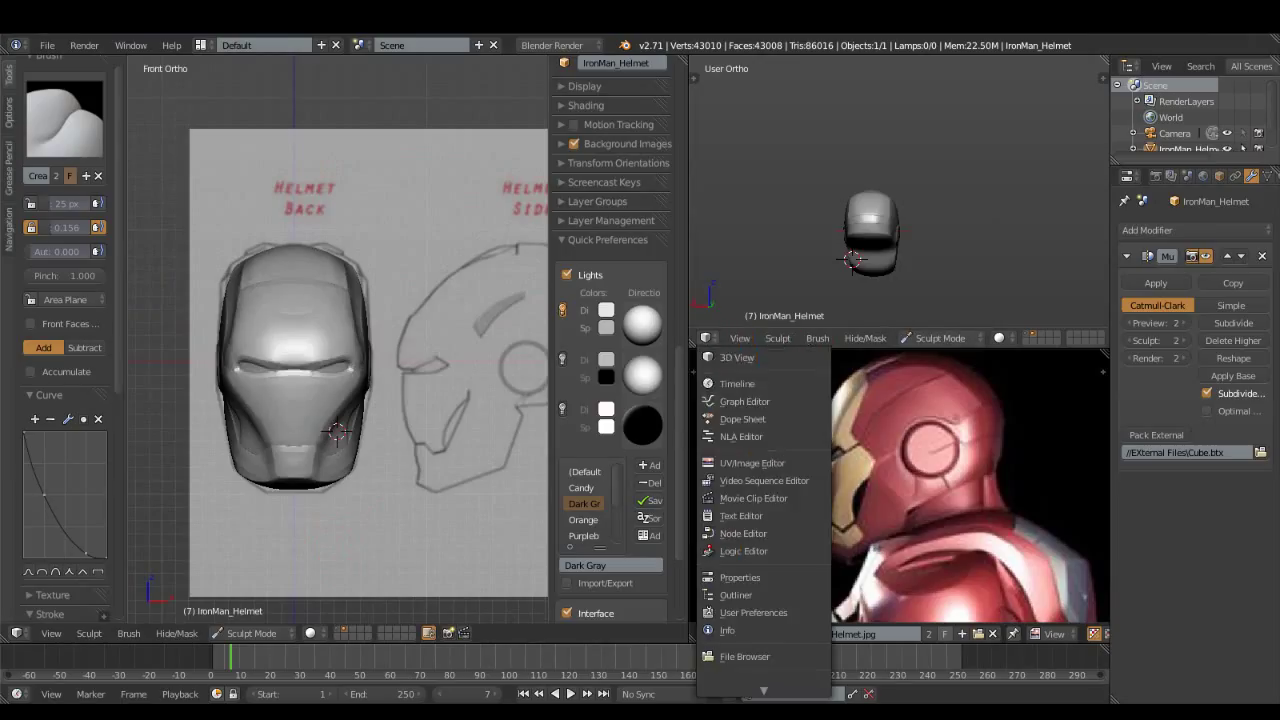
{"action": "left_click", "coordinate": [752, 463]}
{"action": "key", "text": "e"}
{"action": "left_click", "coordinate": [337, 432]}
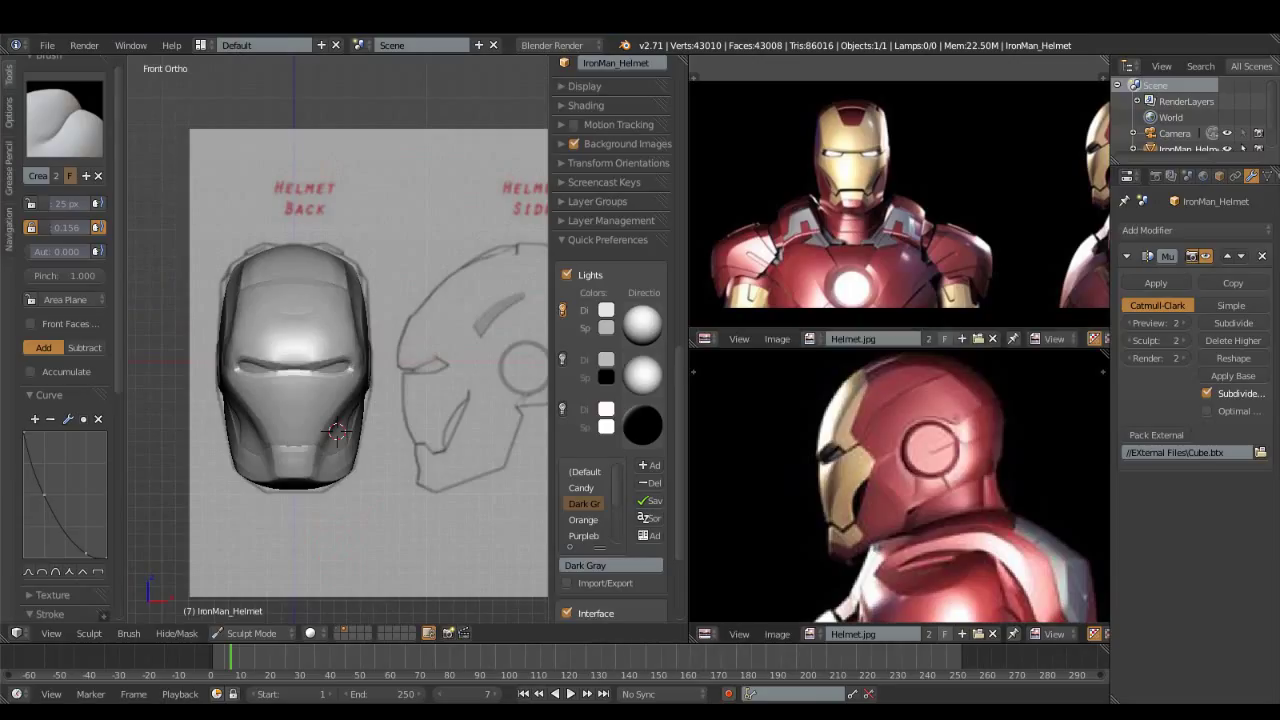
Create a new 2048 × 2048 UV Grid image and name it NewHa.
{"action": "left_click", "coordinate": [962, 338]}
{"action": "left_click", "coordinate": [975, 347]}
{"action": "type", "text": "20"}
{"action": "key", "text": "Tab"}
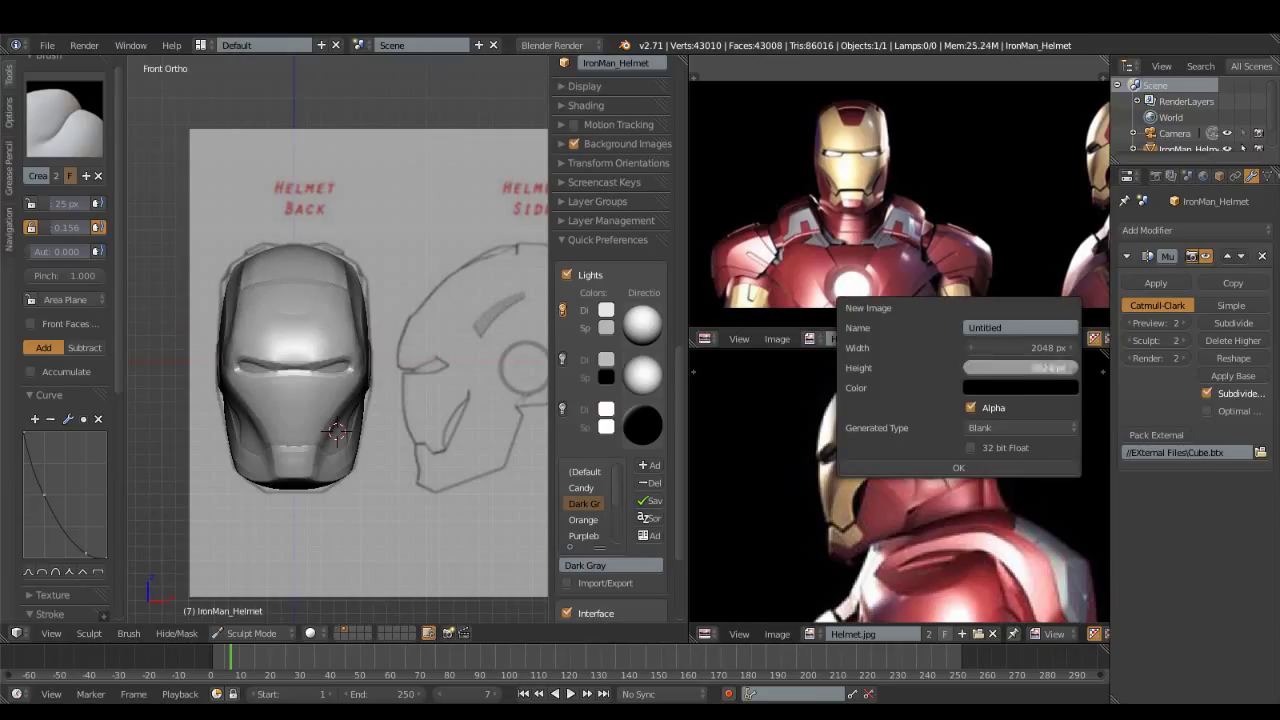
{"action": "type", "text": "2048"}
{"action": "key", "text": "Return"}
{"action": "left_click", "coordinate": [1020, 427]}
{"action": "left_click", "coordinate": [1000, 391]}
{"action": "left_click", "coordinate": [958, 467]}
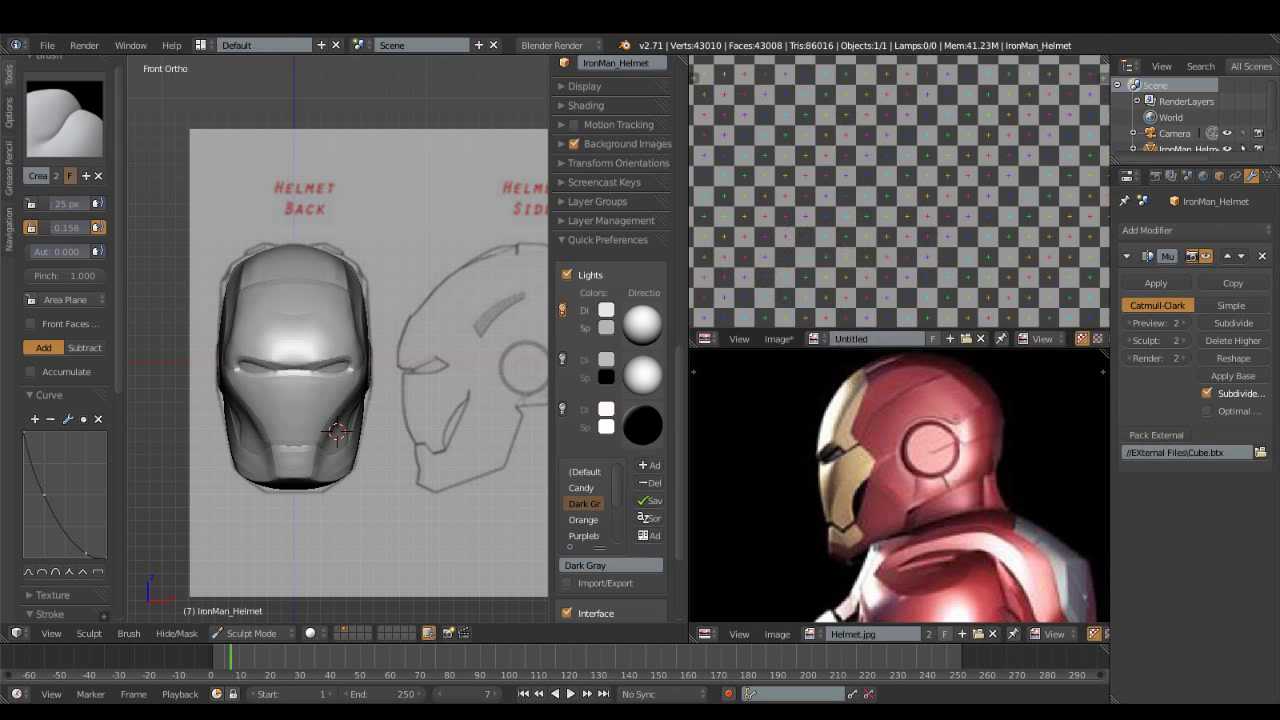
{"action": "type", "text": "NewH"}
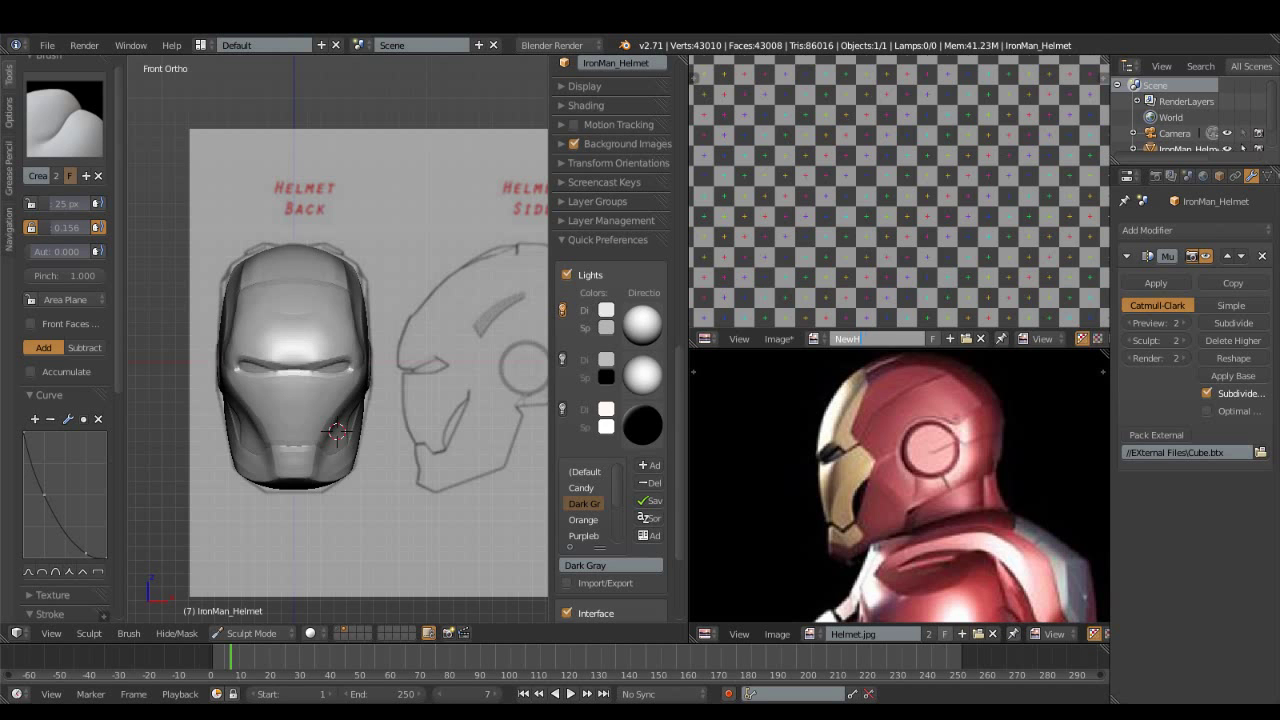
{"action": "key", "text": "Return"}
{"action": "left_click", "coordinate": [252, 633]}
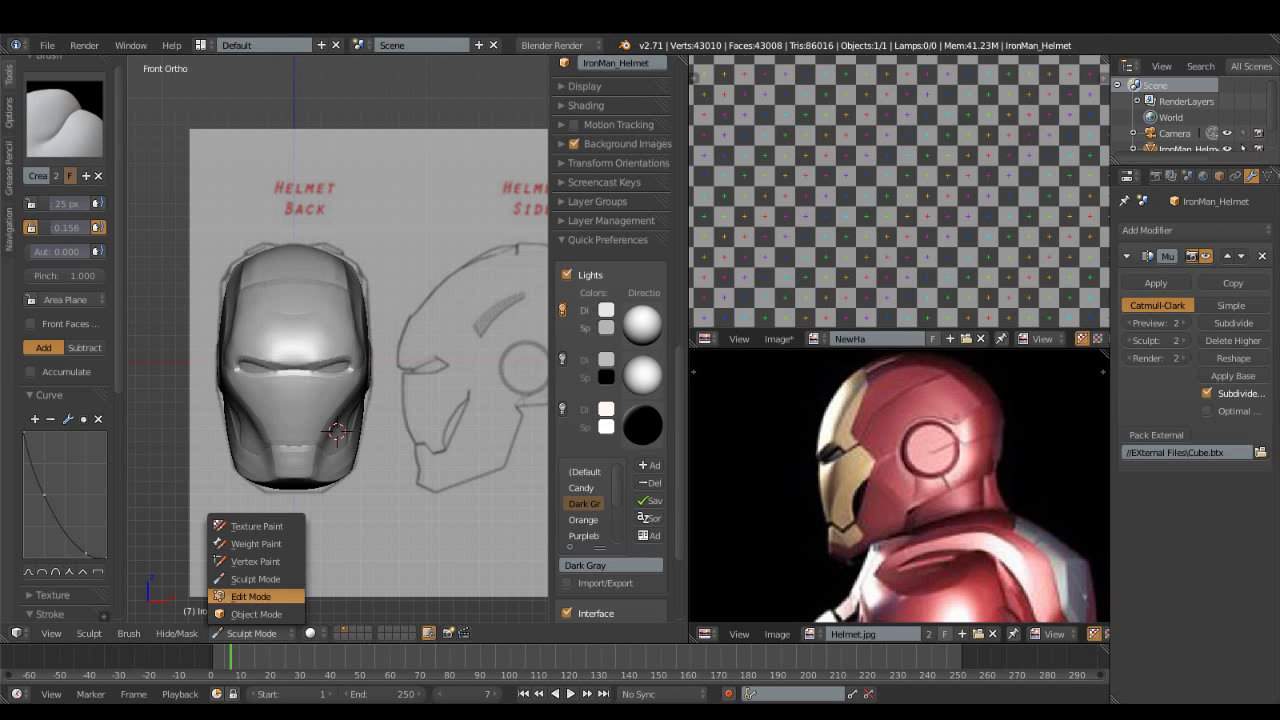
Enter Edit Mode, deselect all, and mark the helmet's centre vertical edge loop as a seam.
{"action": "left_click", "coordinate": [250, 596]}
{"action": "key", "text": "a"}
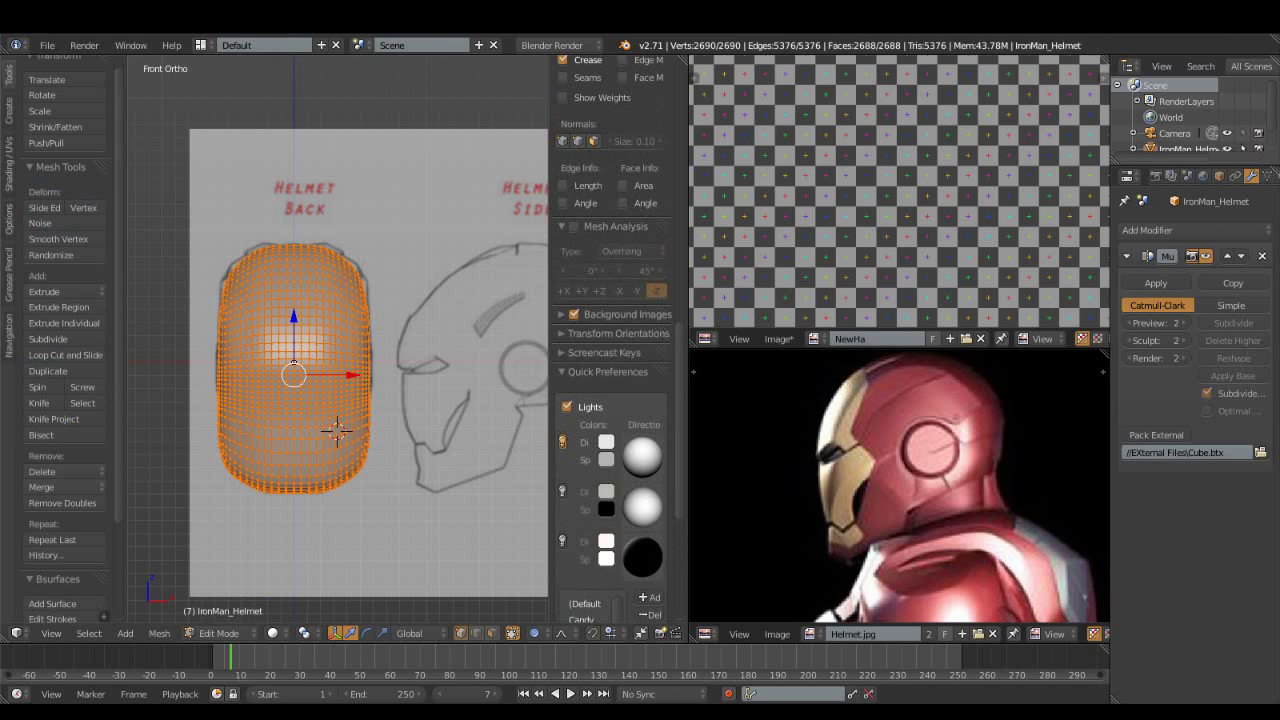
{"action": "key", "text": "a"}
{"action": "scroll", "coordinate": [370, 475], "scroll_direction": "up", "scroll_amount": 3}
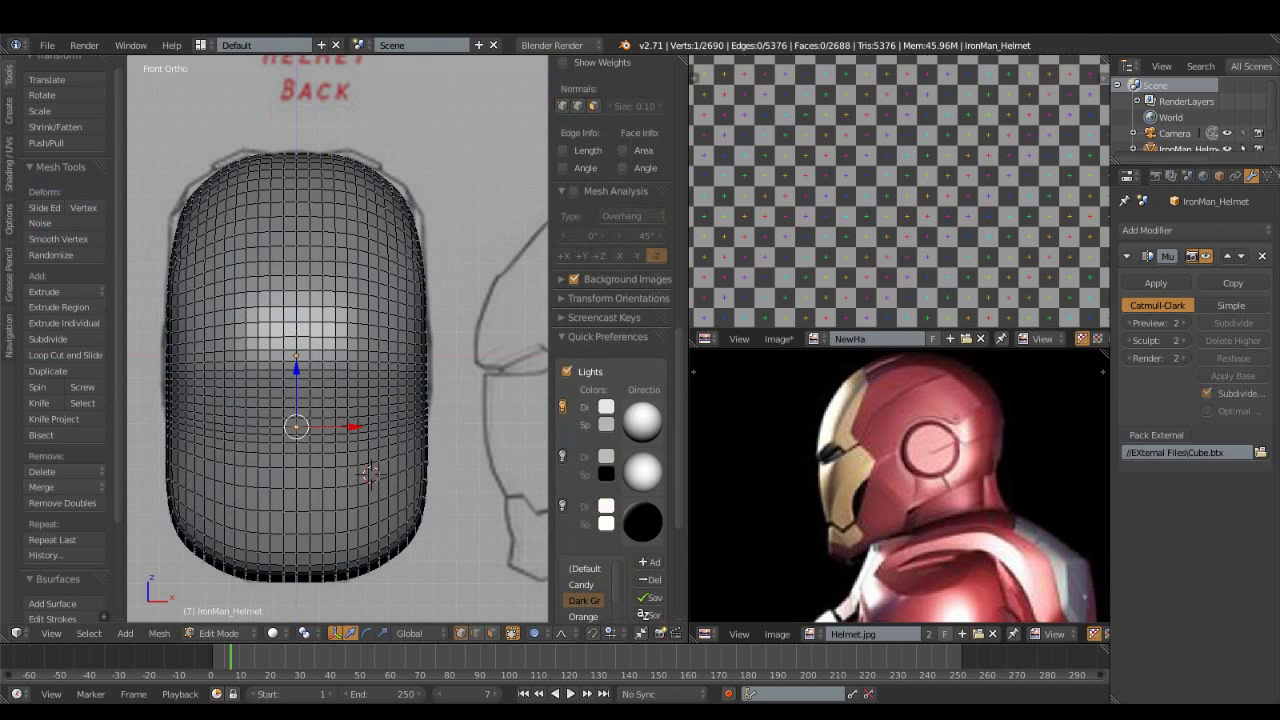
{"action": "right_click", "coordinate": [296, 470], "text": "alt"}
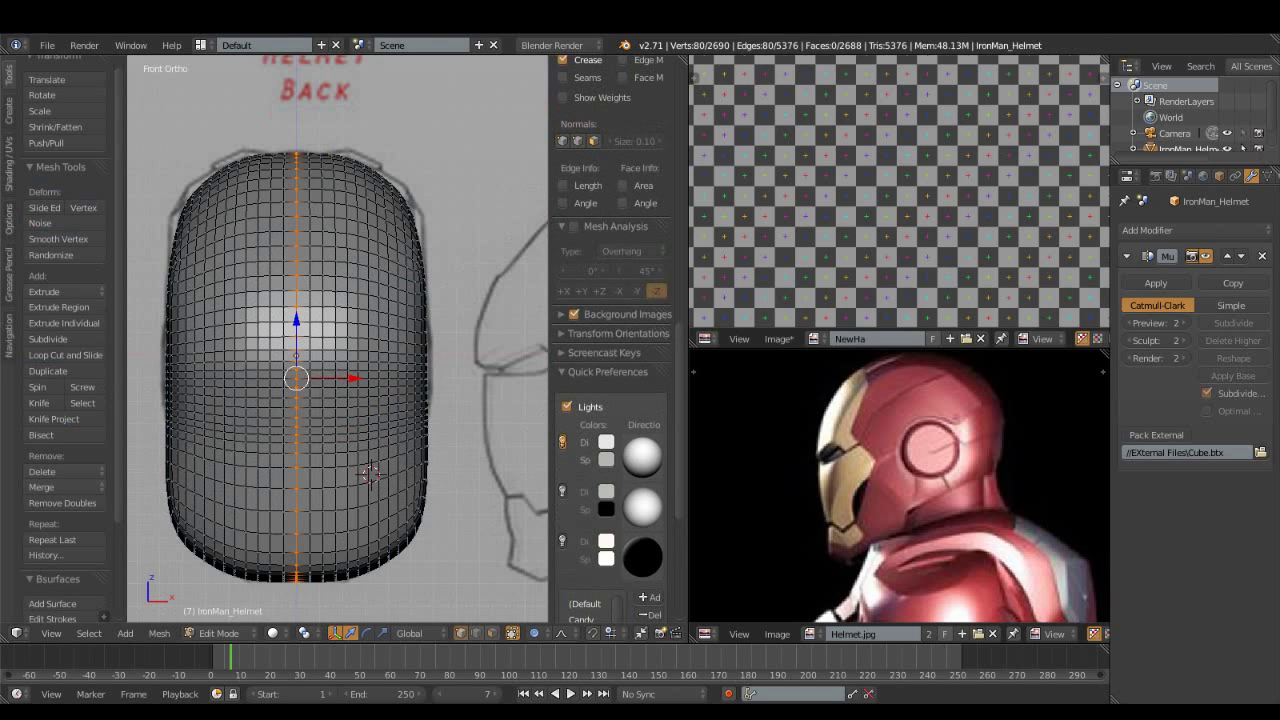
{"action": "left_click", "coordinate": [159, 633]}
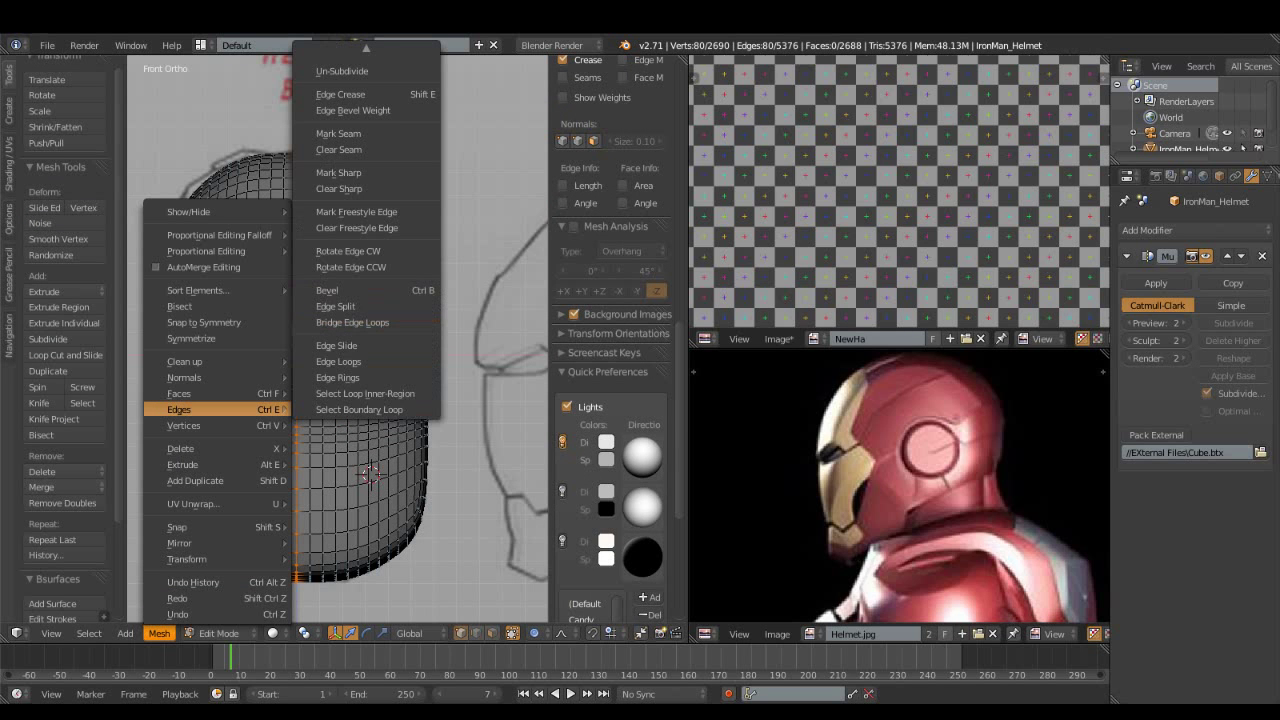
{"action": "left_click", "coordinate": [338, 133]}
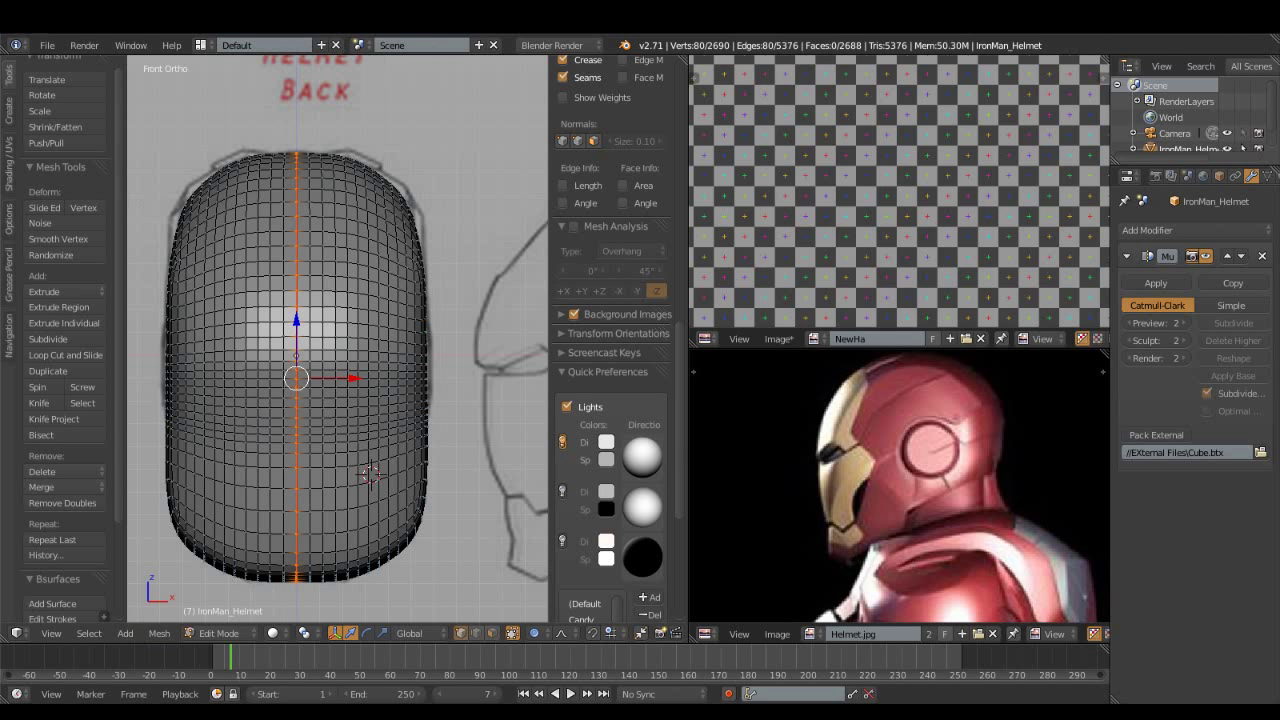
{"action": "middle_click_drag", "start_coordinate": [340, 380], "coordinate": [270, 340]}
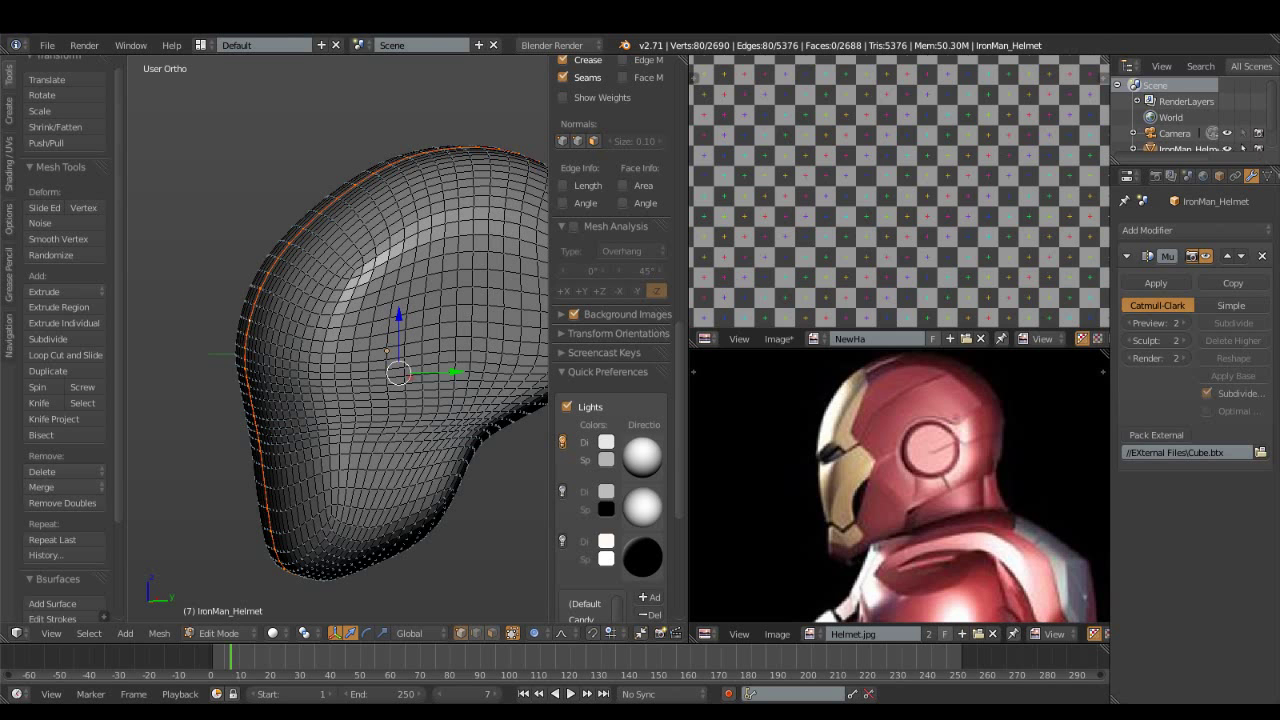
Select the vertical edge loop running along the helmet's side.
{"action": "right_click", "coordinate": [487, 300], "text": "alt"}
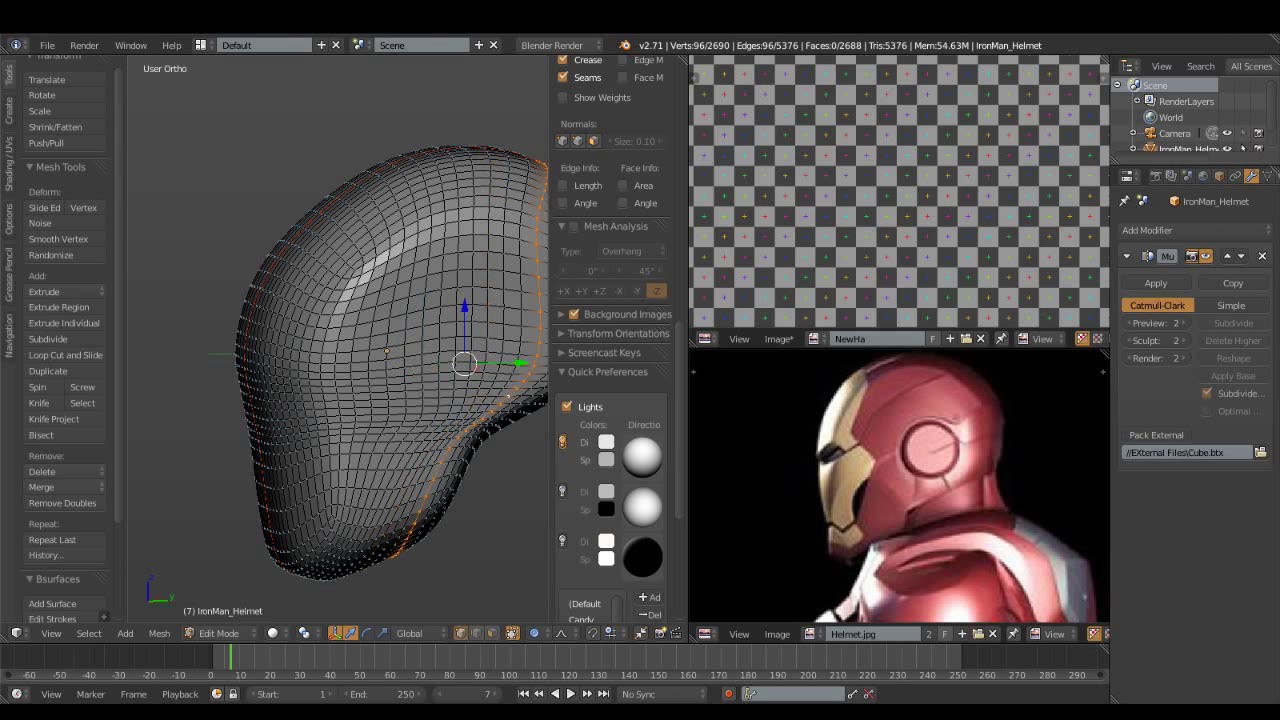
{"action": "middle_click_drag", "start_coordinate": [400, 360], "coordinate": [450, 356]}
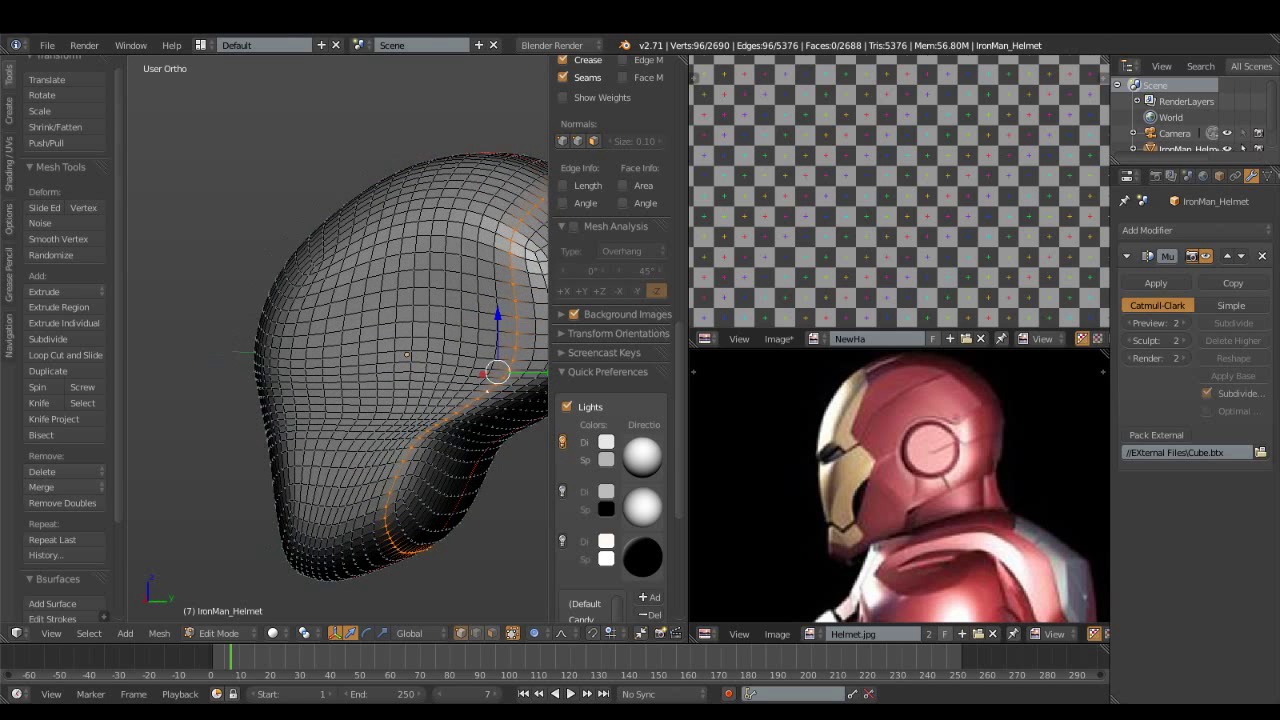
{"action": "right_click", "coordinate": [420, 364], "text": "alt"}
{"action": "right_click", "coordinate": [485, 430], "text": "alt"}
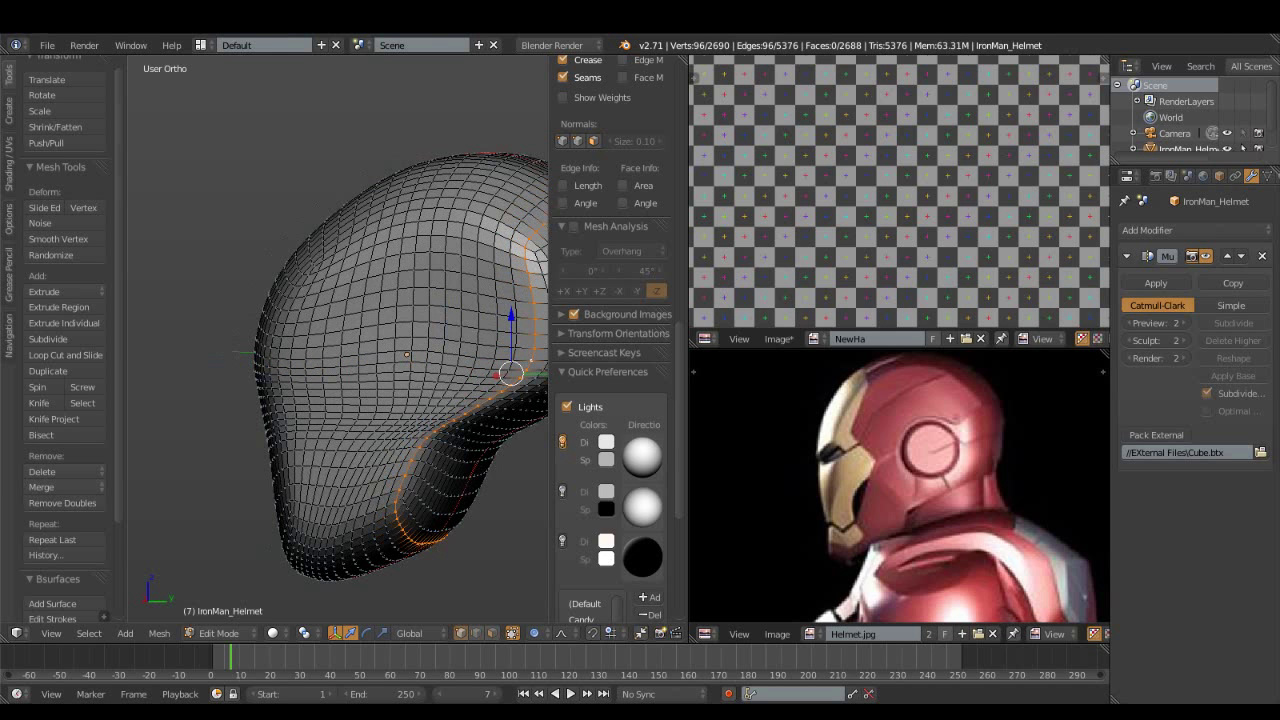
{"action": "scroll", "coordinate": [542, 478], "scroll_direction": "down", "scroll_amount": 3}
{"action": "middle_click_drag", "start_coordinate": [520, 470], "coordinate": [542, 478]}
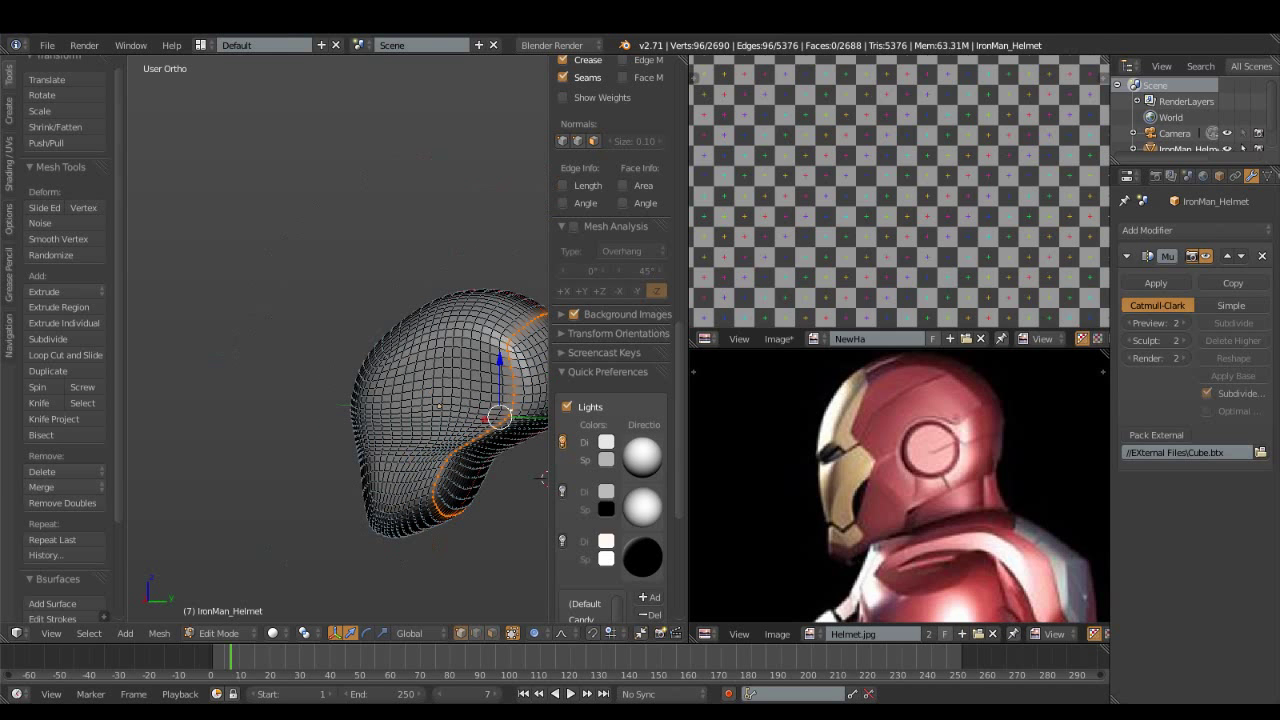
{"action": "right_click", "coordinate": [420, 366], "text": "alt"}
{"action": "right_click", "coordinate": [462, 455], "text": "alt"}
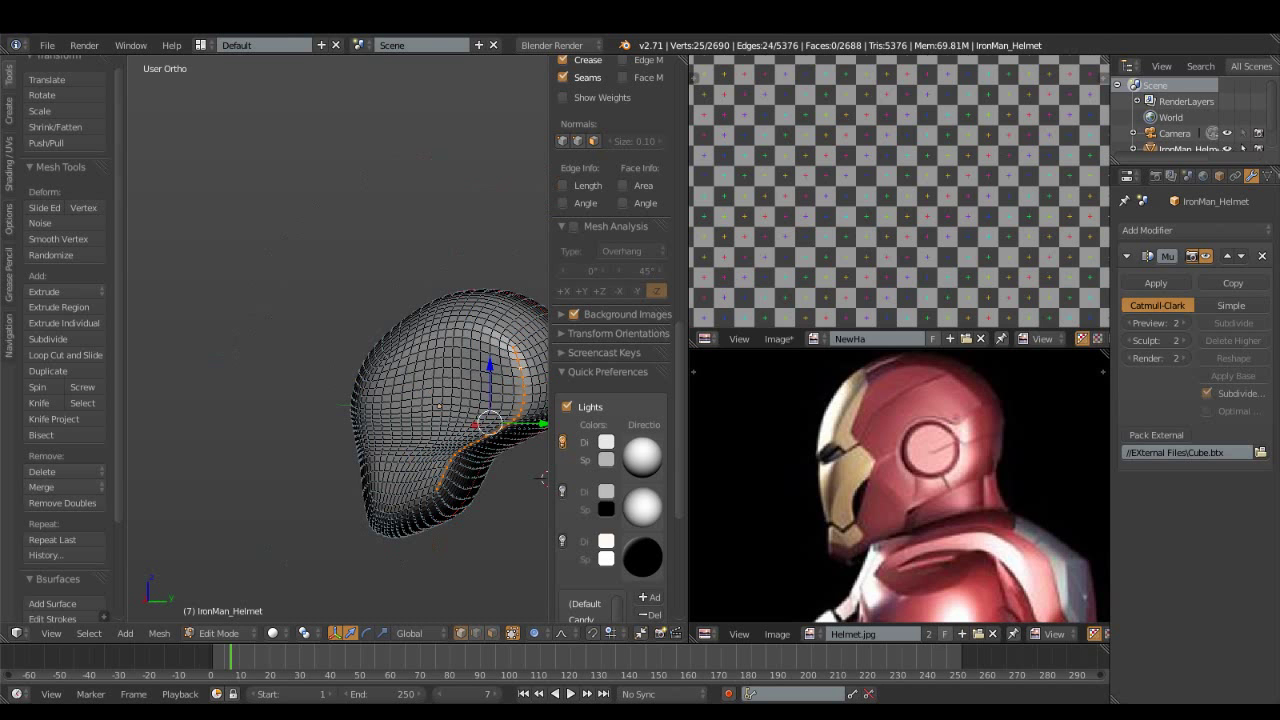
{"action": "right_click", "coordinate": [543, 478], "text": "alt"}
{"action": "middle_click_drag", "start_coordinate": [543, 478], "coordinate": [514, 434]}
{"action": "scroll", "coordinate": [514, 434], "scroll_direction": "up", "scroll_amount": 5}
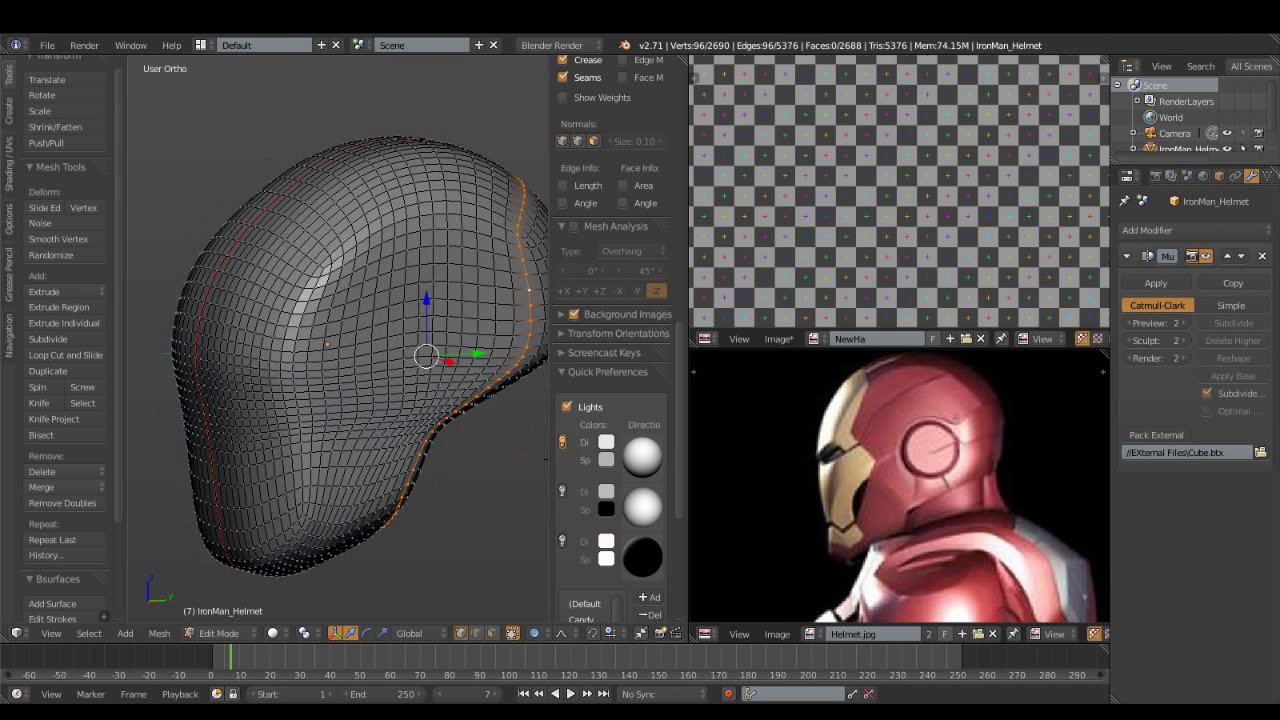
Mark the side loop as a seam, then select the whole mesh in front view.
{"action": "left_click", "coordinate": [159, 633]}
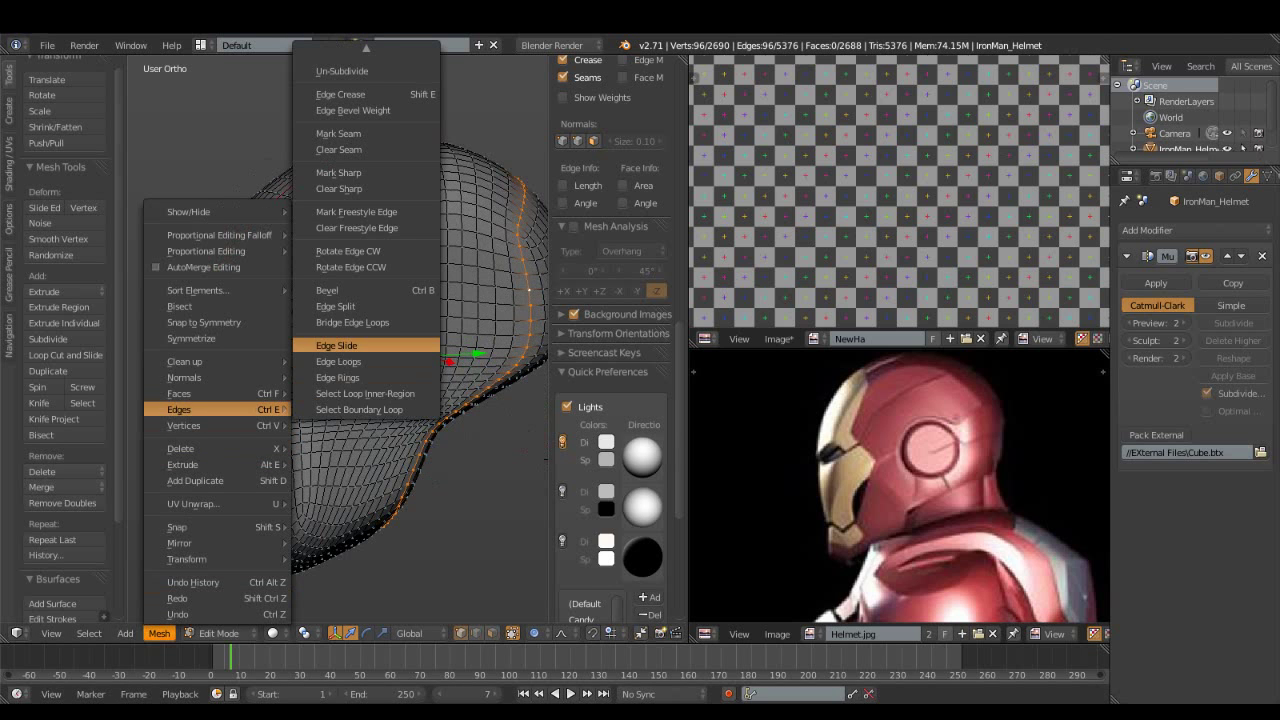
{"action": "mouse_move", "coordinate": [179, 409]}
{"action": "left_click", "coordinate": [330, 344]}
{"action": "middle_click_drag", "start_coordinate": [330, 344], "coordinate": [414, 450]}
{"action": "key", "text": "a"}
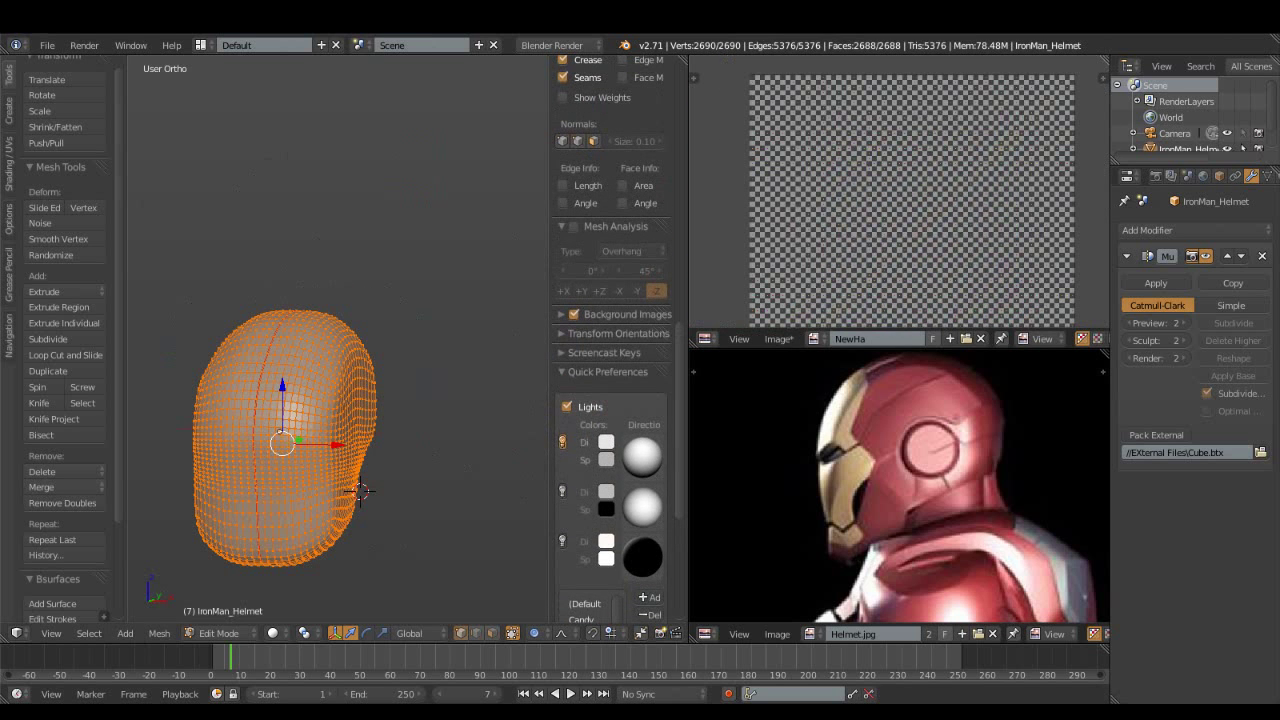
{"action": "middle_click_drag", "start_coordinate": [360, 491], "coordinate": [277, 476]}
{"action": "key", "text": "KP_1"}
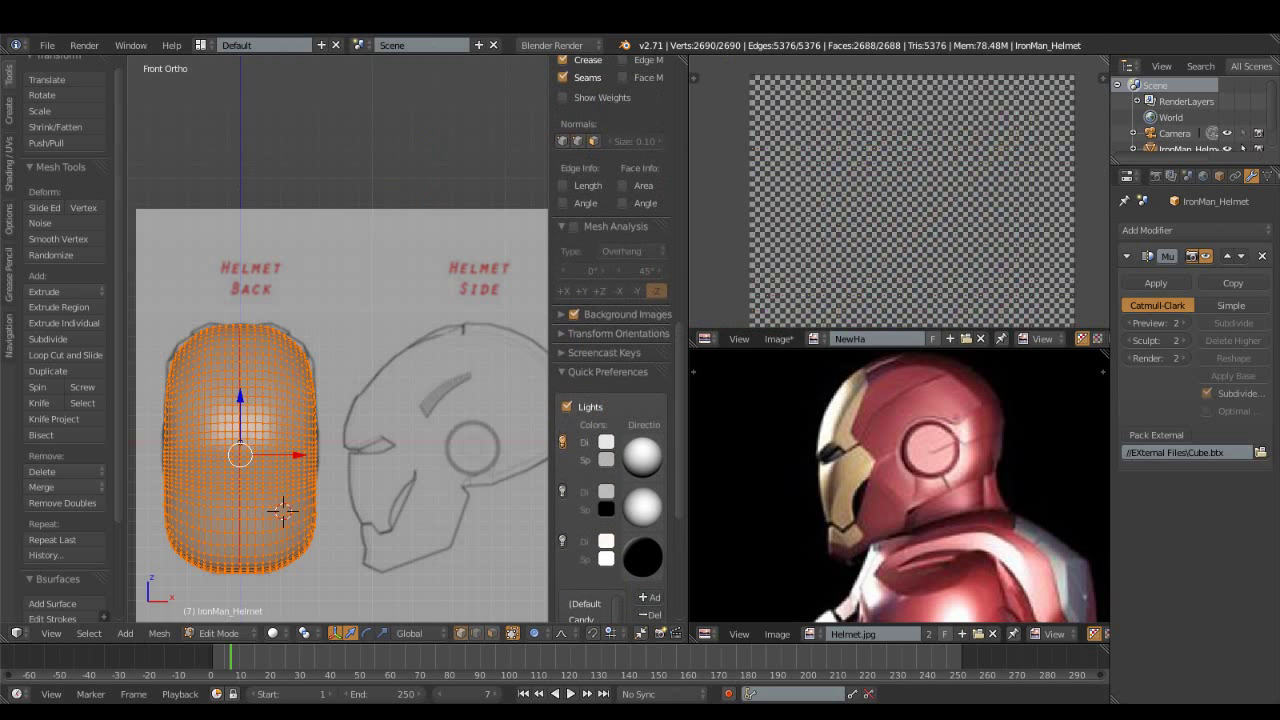
Unwrap the helmet along its seams and display the NewHa grid image under the UVs.
{"action": "key", "text": "u"}
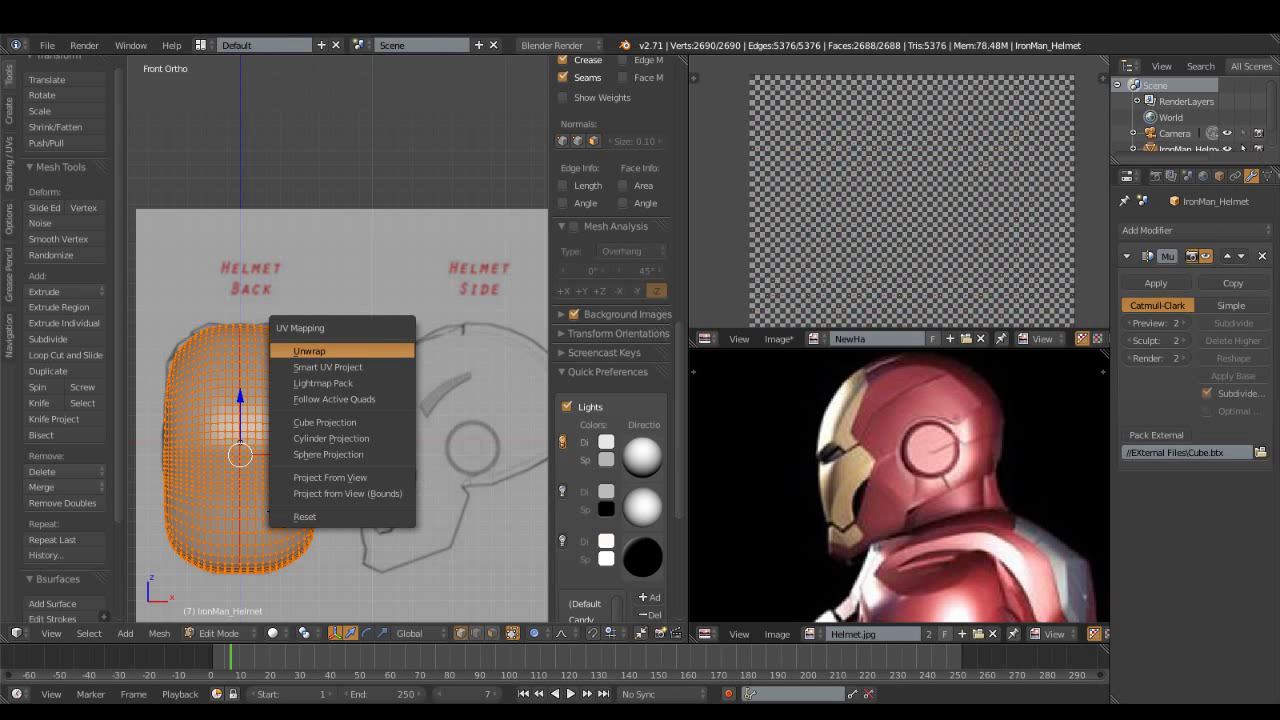
{"action": "left_click", "coordinate": [309, 351]}
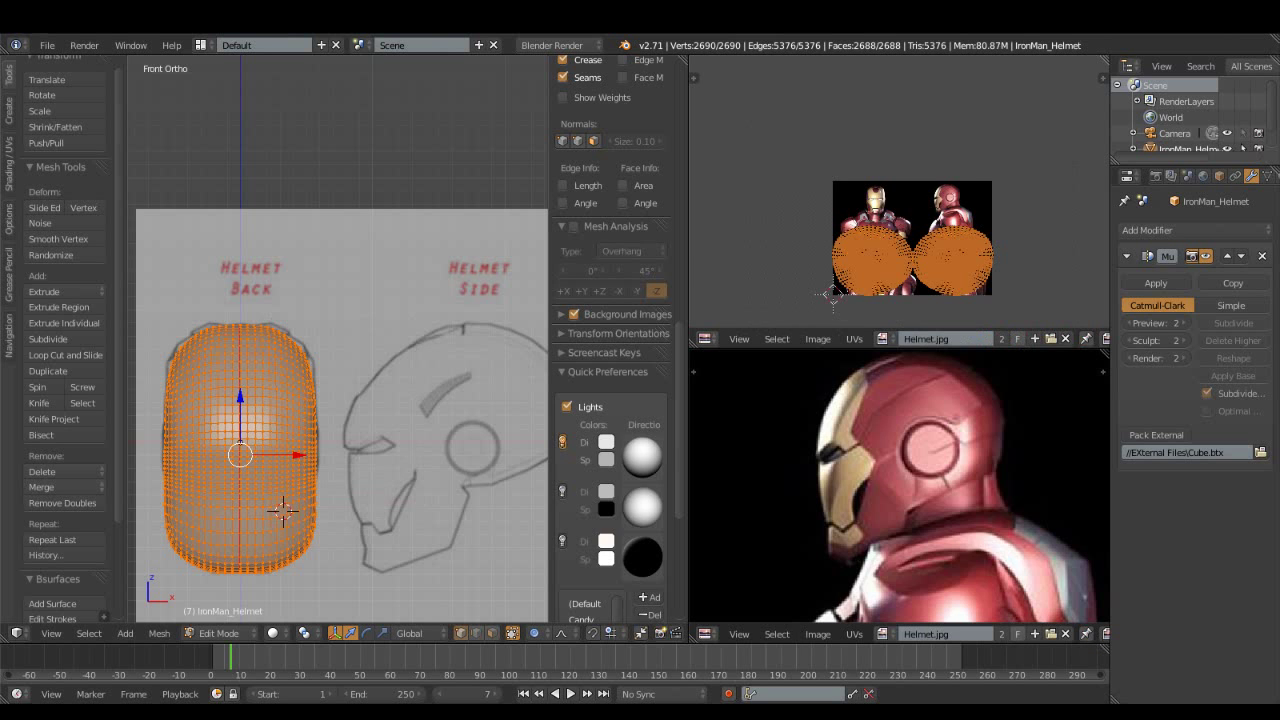
{"action": "left_click", "coordinate": [884, 338]}
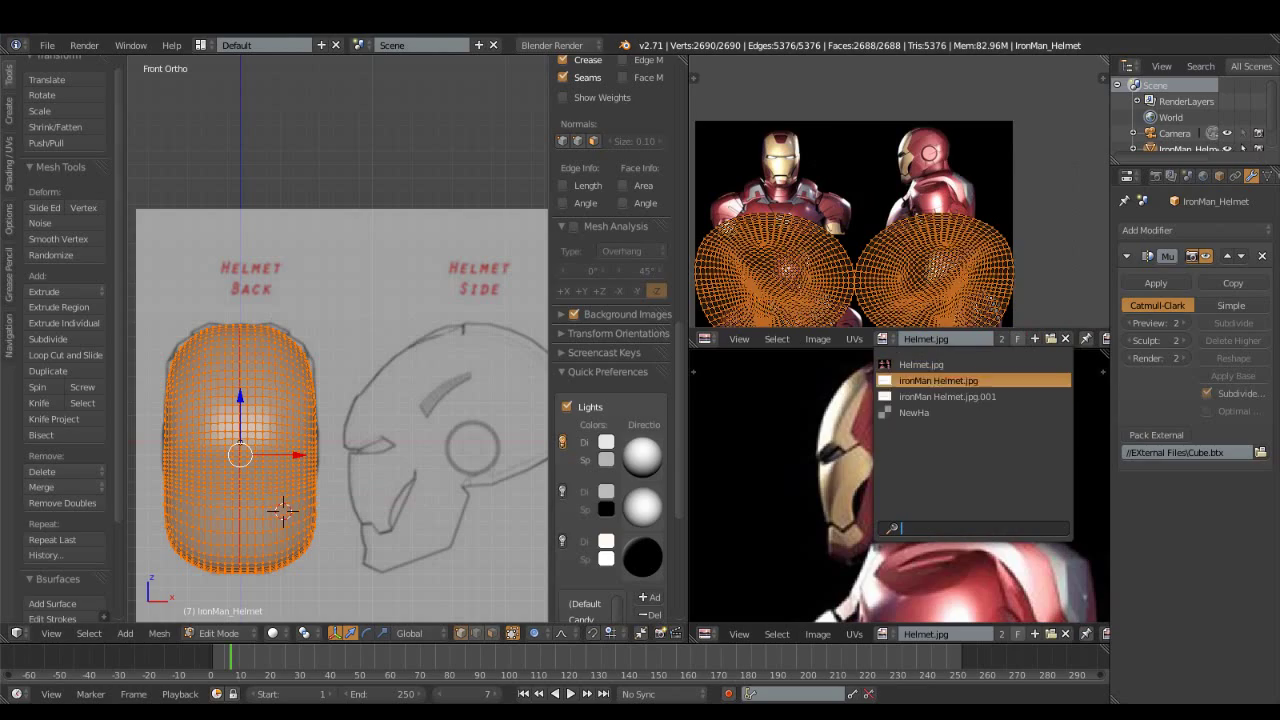
{"action": "left_click", "coordinate": [914, 412]}
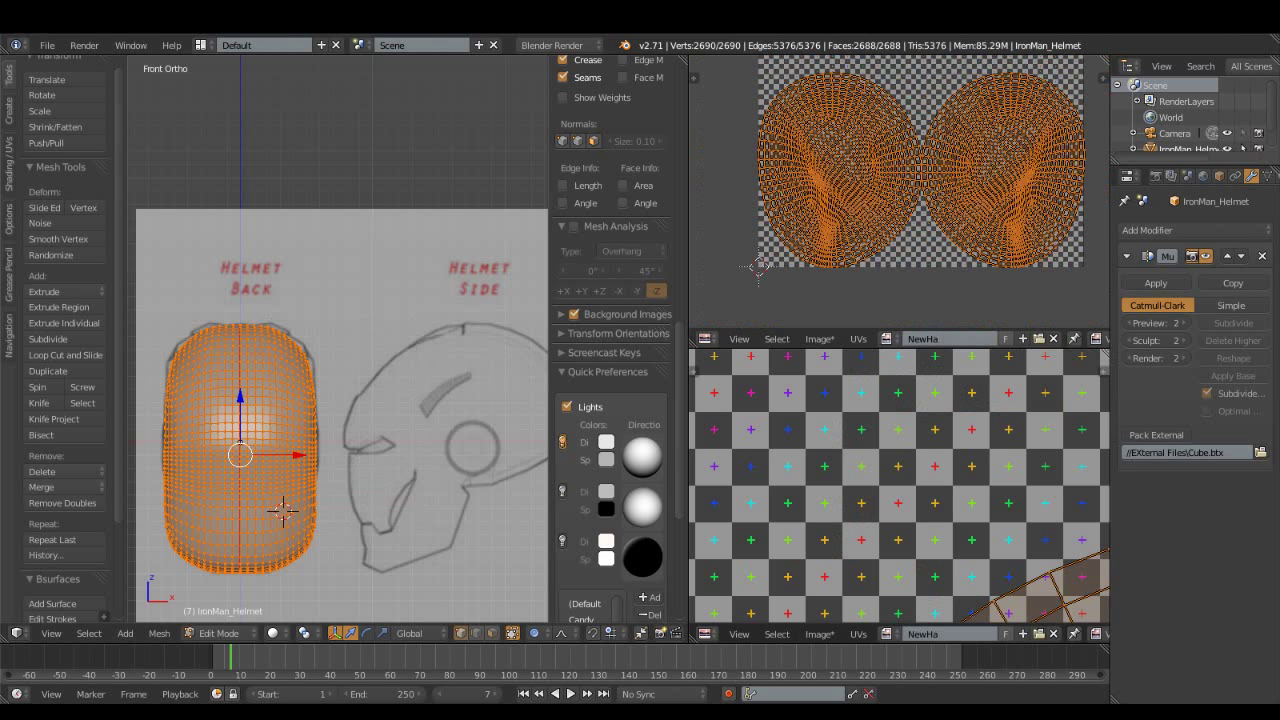
{"action": "left_click", "coordinate": [219, 633]}
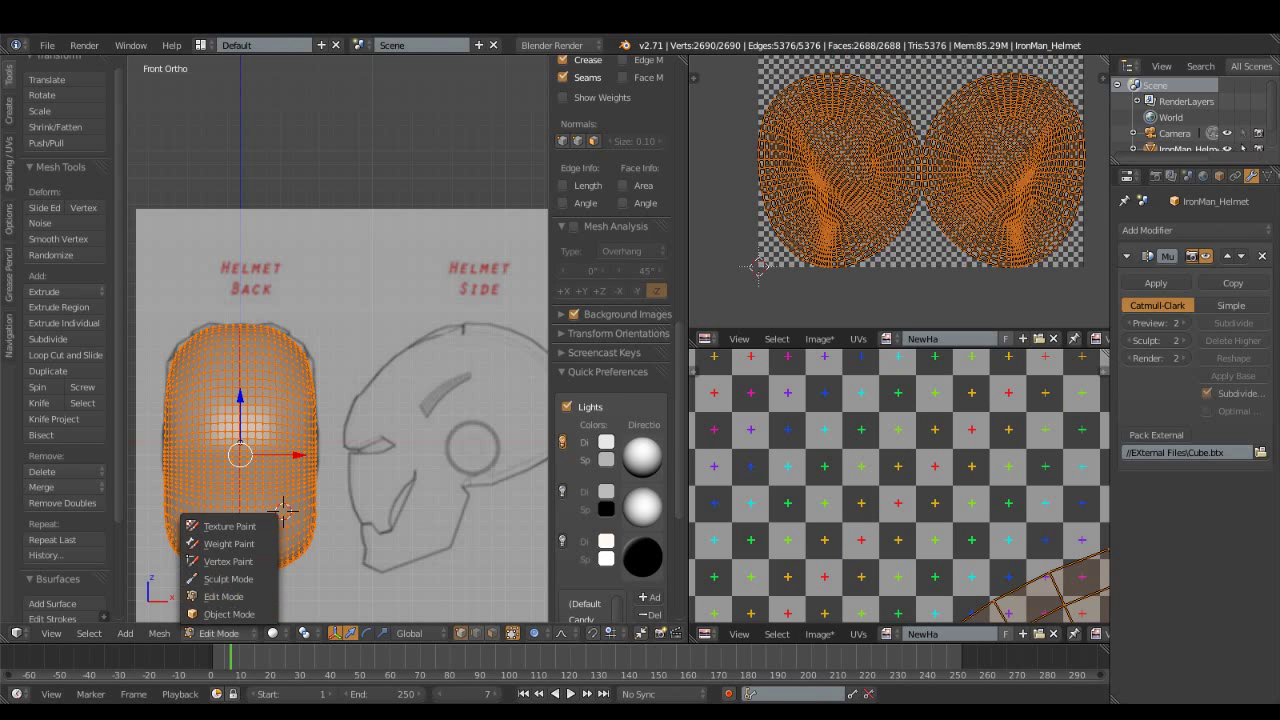
Preview the NewHa texture in Texture Paint, then return to Edit Mode and select the centre loop.
{"action": "left_click", "coordinate": [229, 526]}
{"action": "key", "text": "KP_Decimal"}
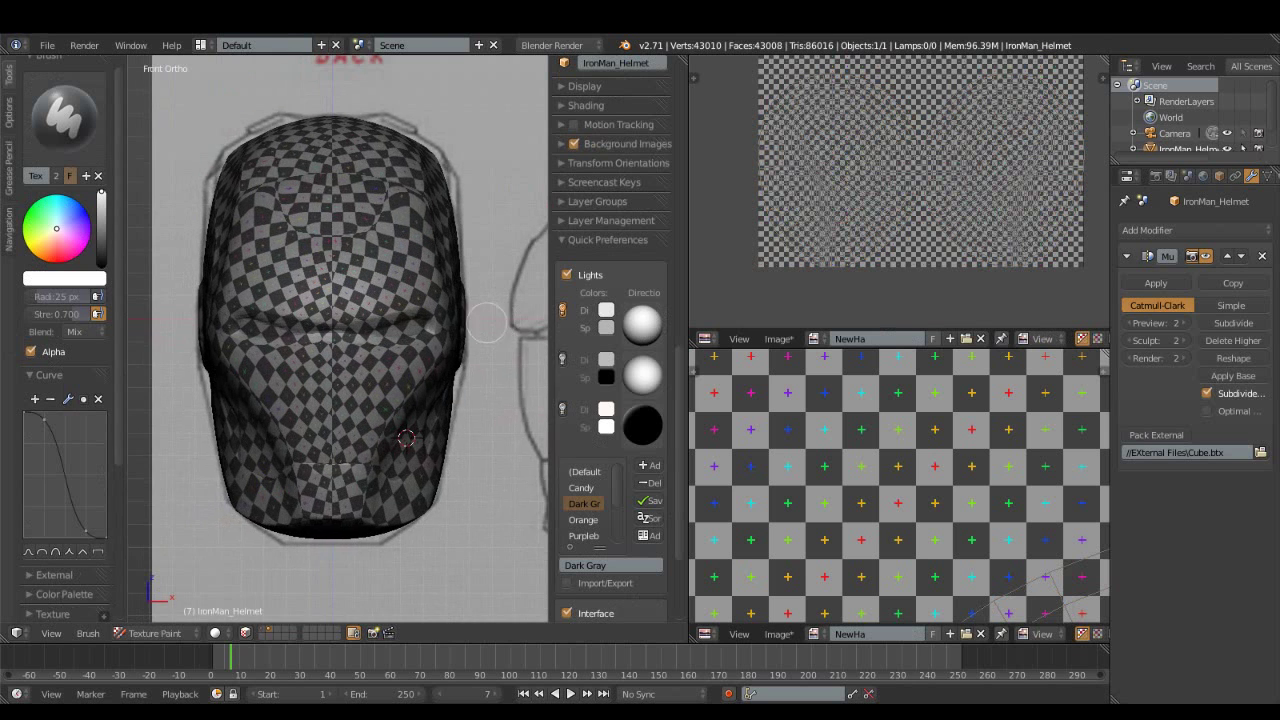
{"action": "left_click", "coordinate": [152, 633]}
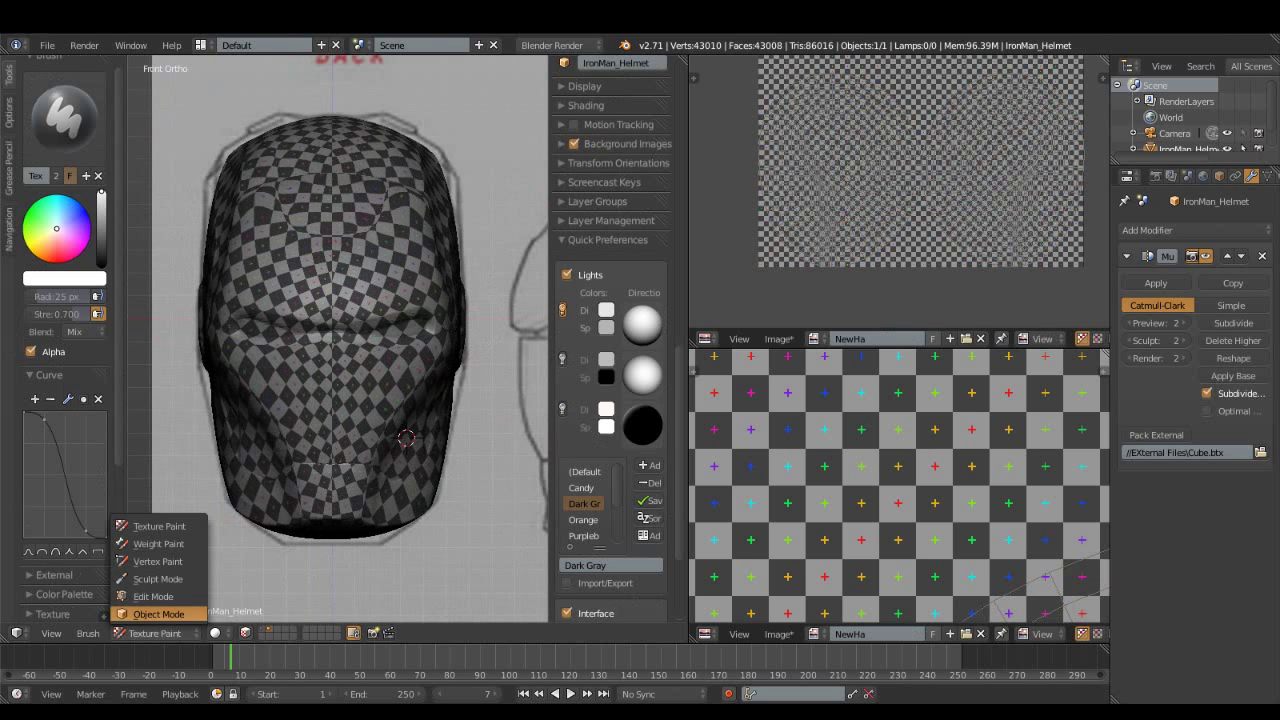
{"action": "left_click", "coordinate": [158, 614]}
{"action": "left_click", "coordinate": [215, 633]}
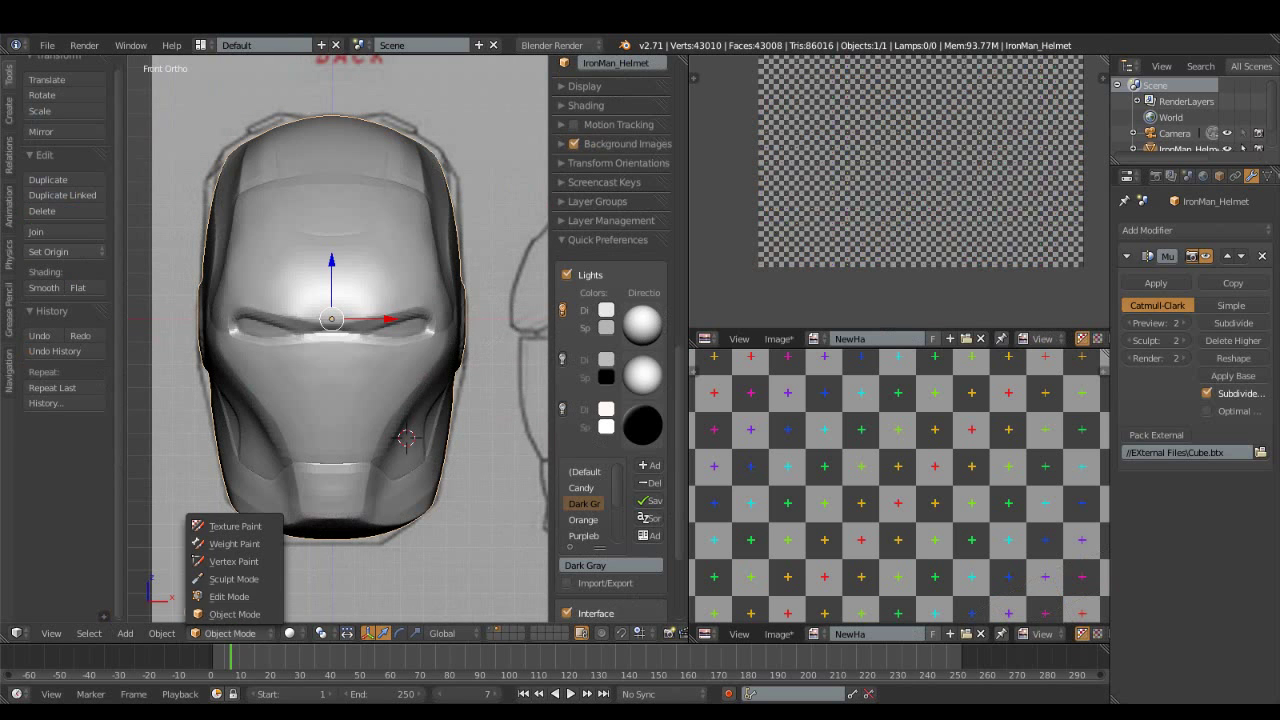
{"action": "left_click", "coordinate": [229, 596]}
{"action": "right_click", "coordinate": [331, 200], "text": "alt"}
{"action": "scroll", "coordinate": [612, 350], "scroll_direction": "up", "scroll_amount": 3}
{"action": "scroll", "coordinate": [920, 160], "scroll_direction": "down", "scroll_amount": 2}
{"action": "left_click", "coordinate": [610, 226]}
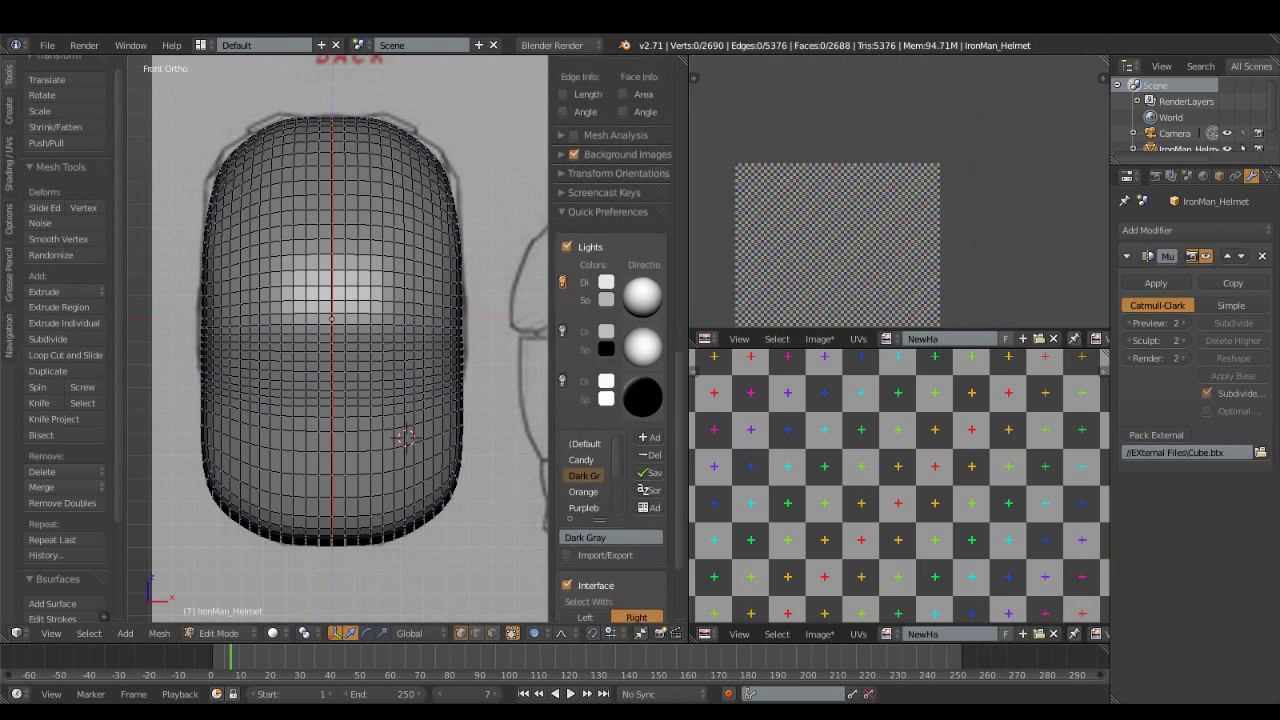
Select the whole mesh, re-unwrap it, and reposition the UV islands.
{"action": "key", "text": "a"}
{"action": "scroll", "coordinate": [865, 190], "scroll_direction": "up", "scroll_amount": 2}
{"action": "scroll", "coordinate": [865, 190], "scroll_direction": "up", "scroll_amount": 2}
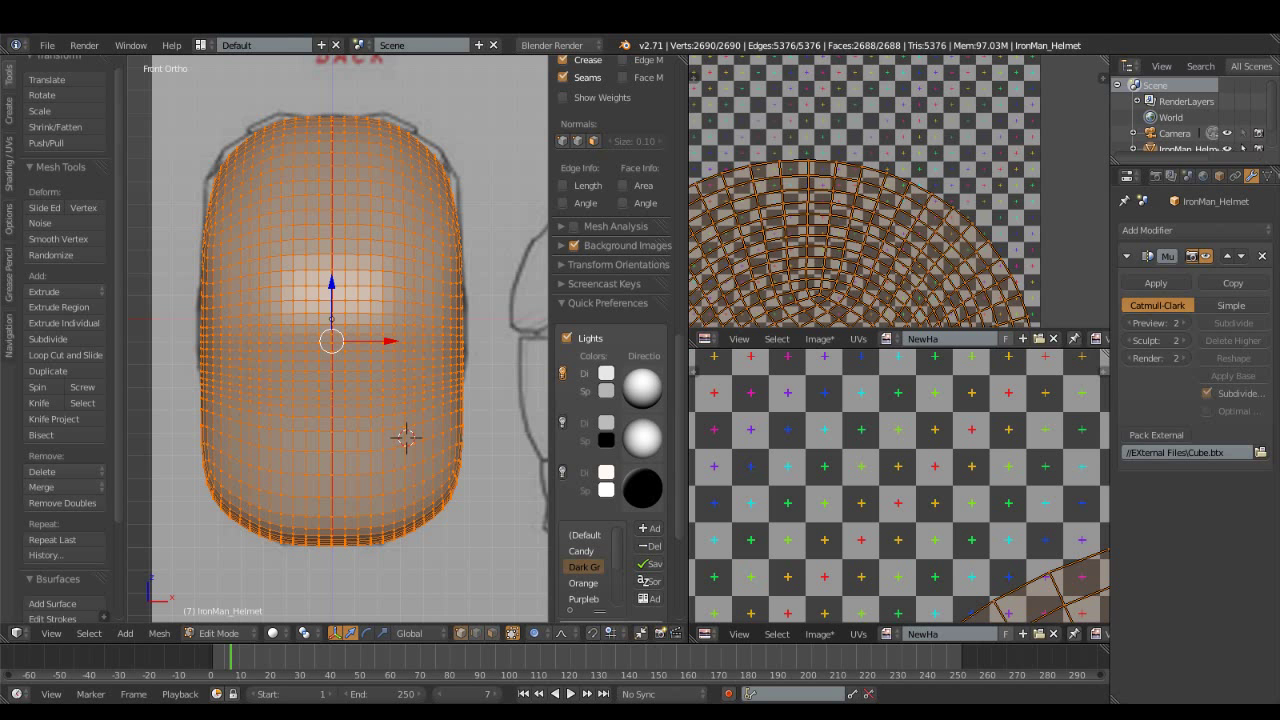
{"action": "scroll", "coordinate": [865, 190], "scroll_direction": "down", "scroll_amount": 1}
{"action": "scroll", "coordinate": [865, 190], "scroll_direction": "down", "scroll_amount": 1}
{"action": "scroll", "coordinate": [865, 190], "scroll_direction": "down", "scroll_amount": 1}
{"action": "scroll", "coordinate": [865, 190], "scroll_direction": "up", "scroll_amount": 1}
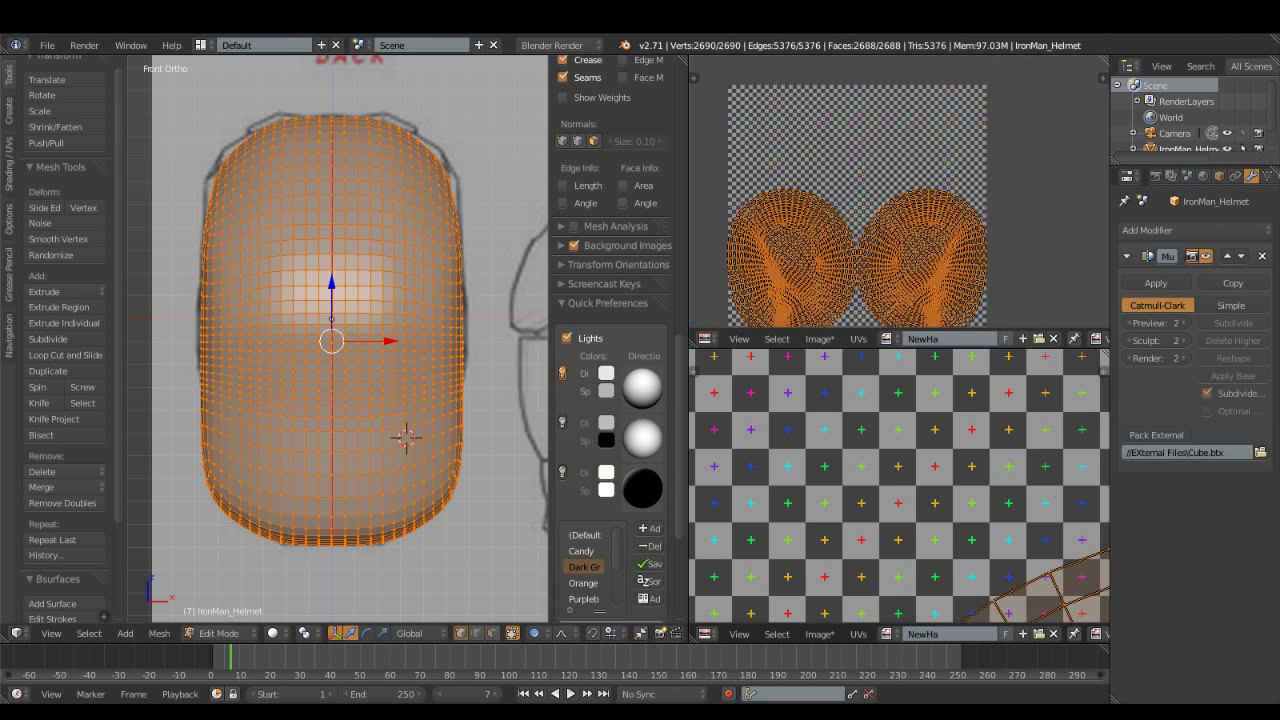
{"action": "key", "text": "ctrl+v"}
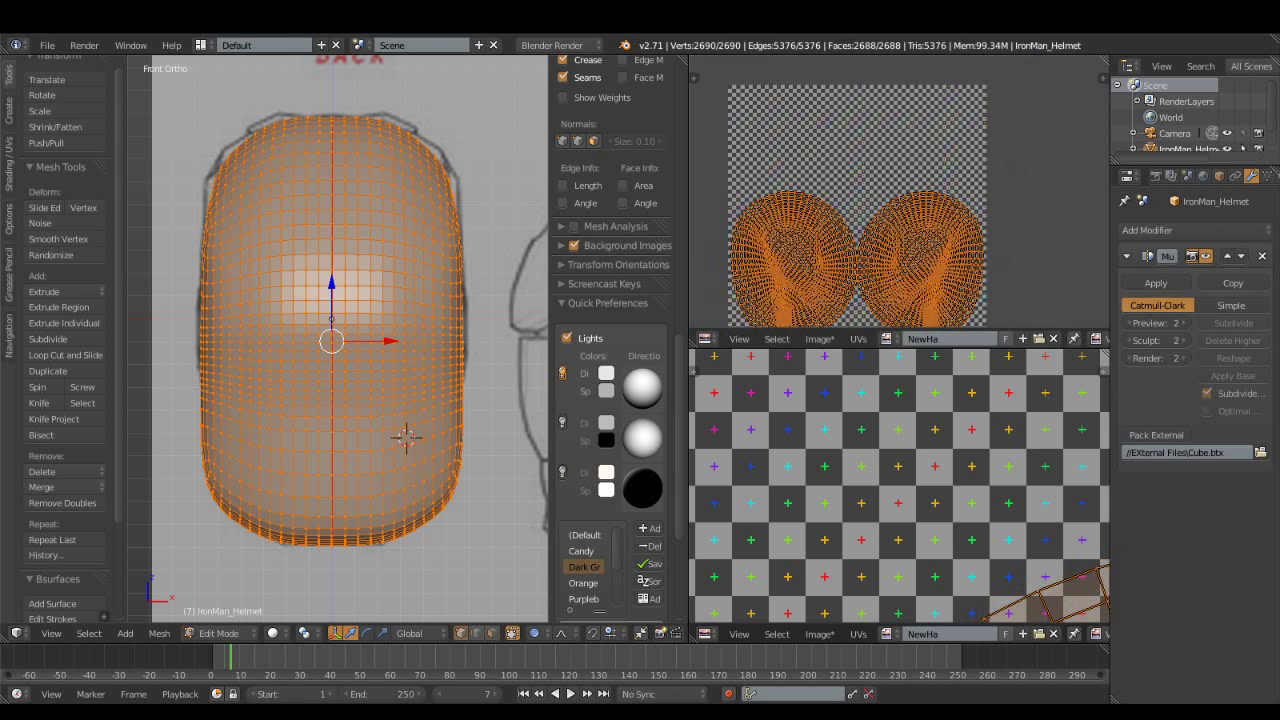
{"action": "key", "text": "g"}
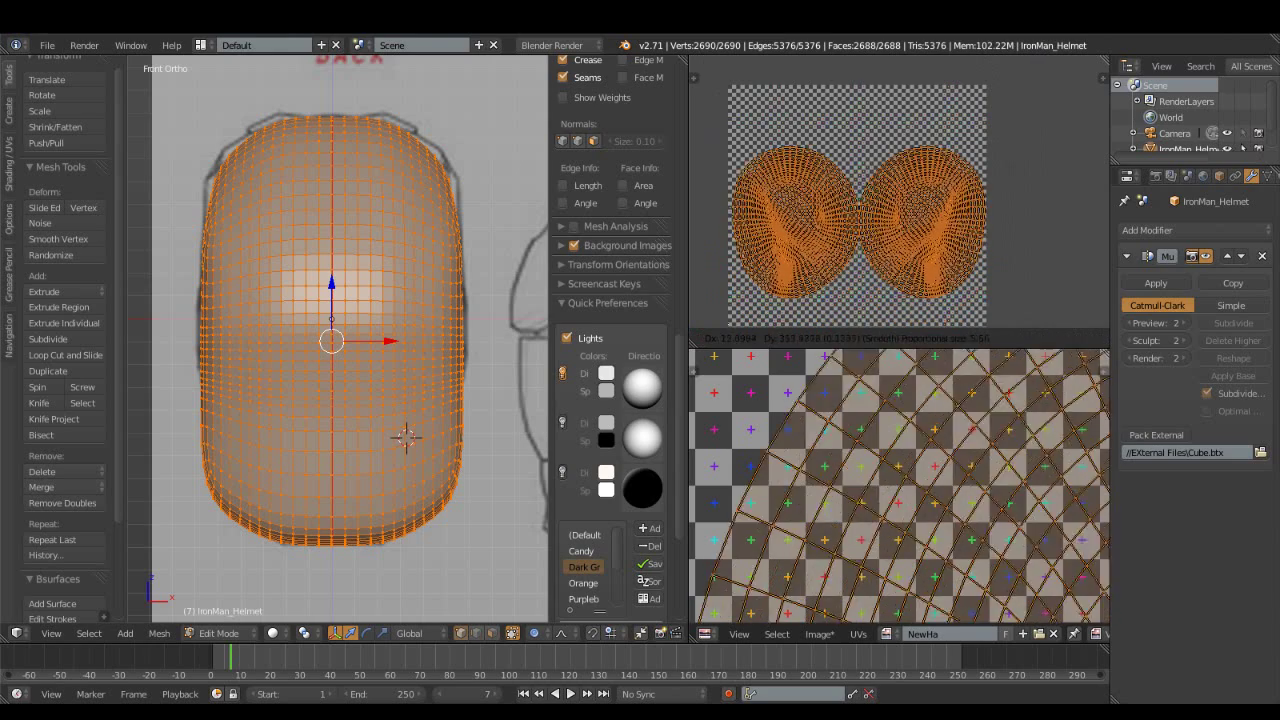
{"action": "key", "text": "Escape"}
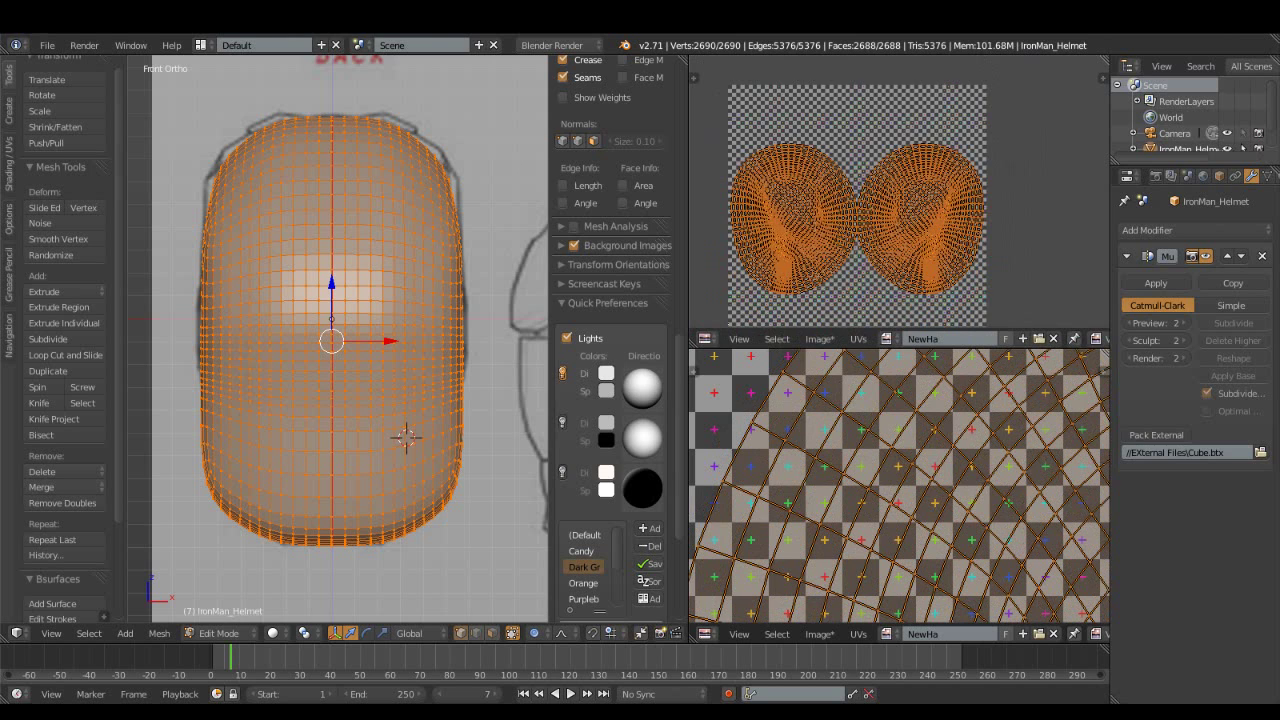
Deselect the UVs, select the entire right UV island, and rotate it.
{"action": "scroll", "coordinate": [888, 191], "scroll_direction": "up", "scroll_amount": 4}
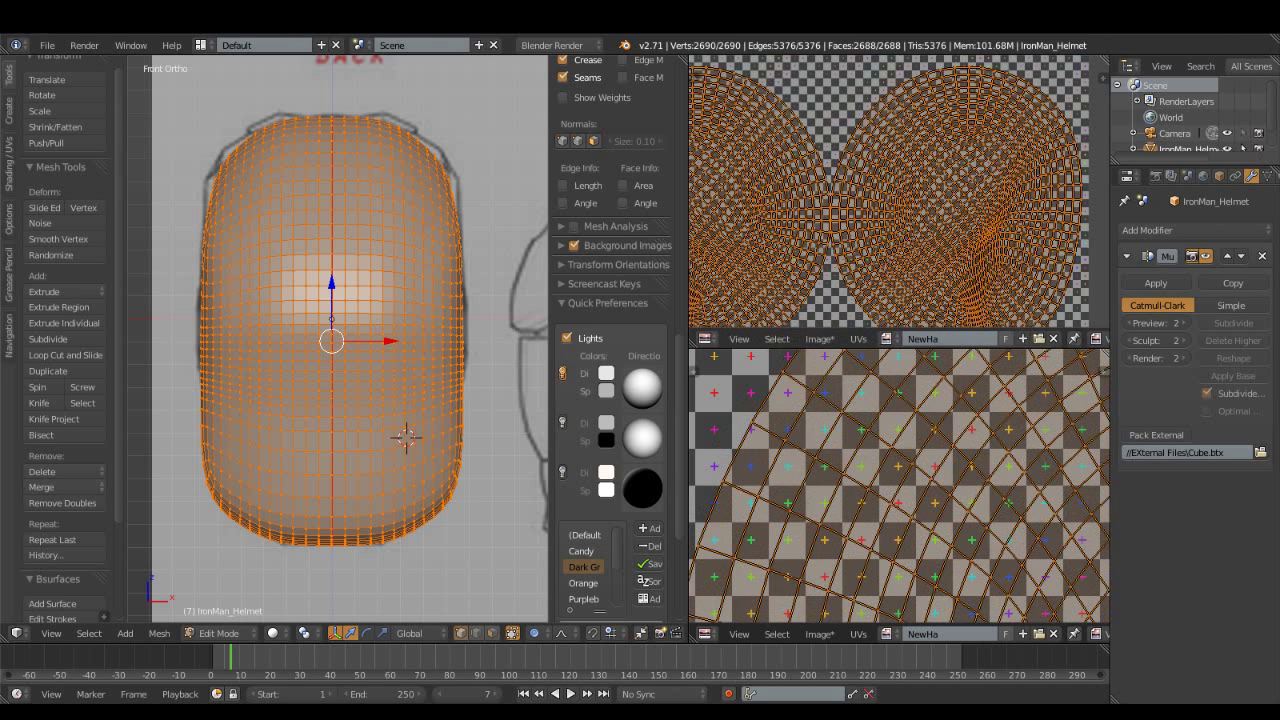
{"action": "key", "text": "a"}
{"action": "scroll", "coordinate": [888, 191], "scroll_direction": "down", "scroll_amount": 3}
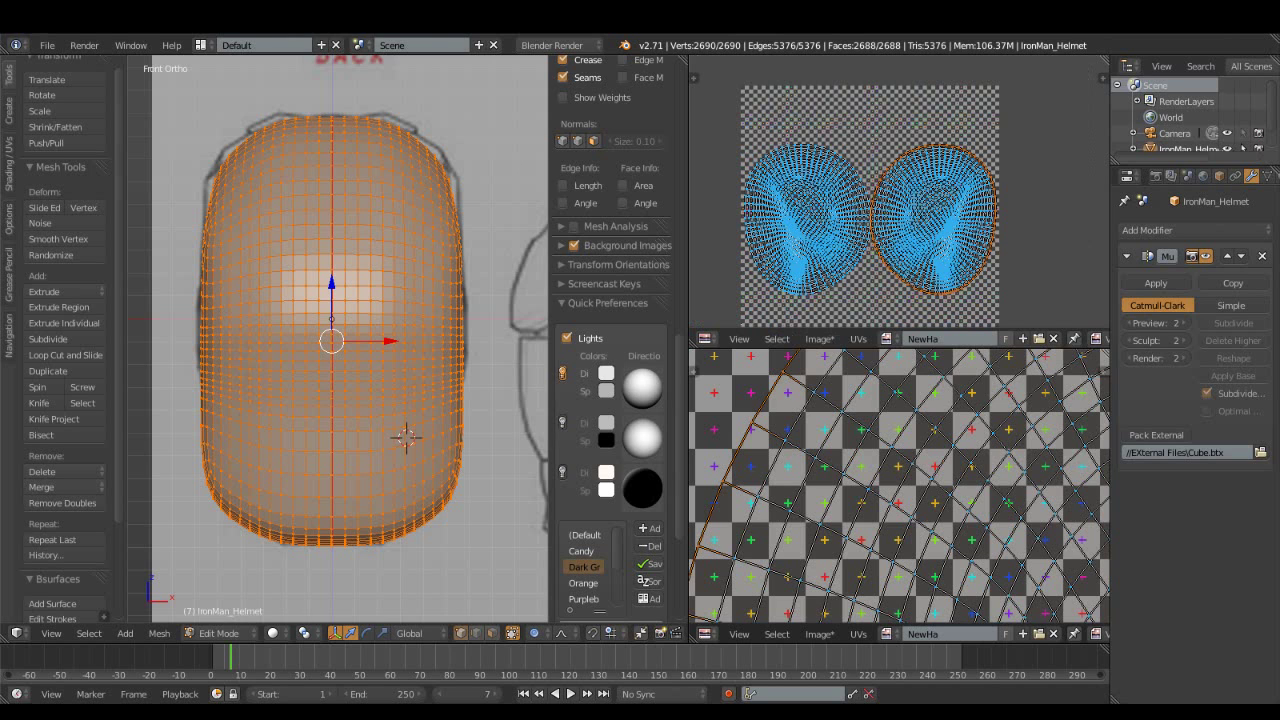
{"action": "key", "text": "l"}
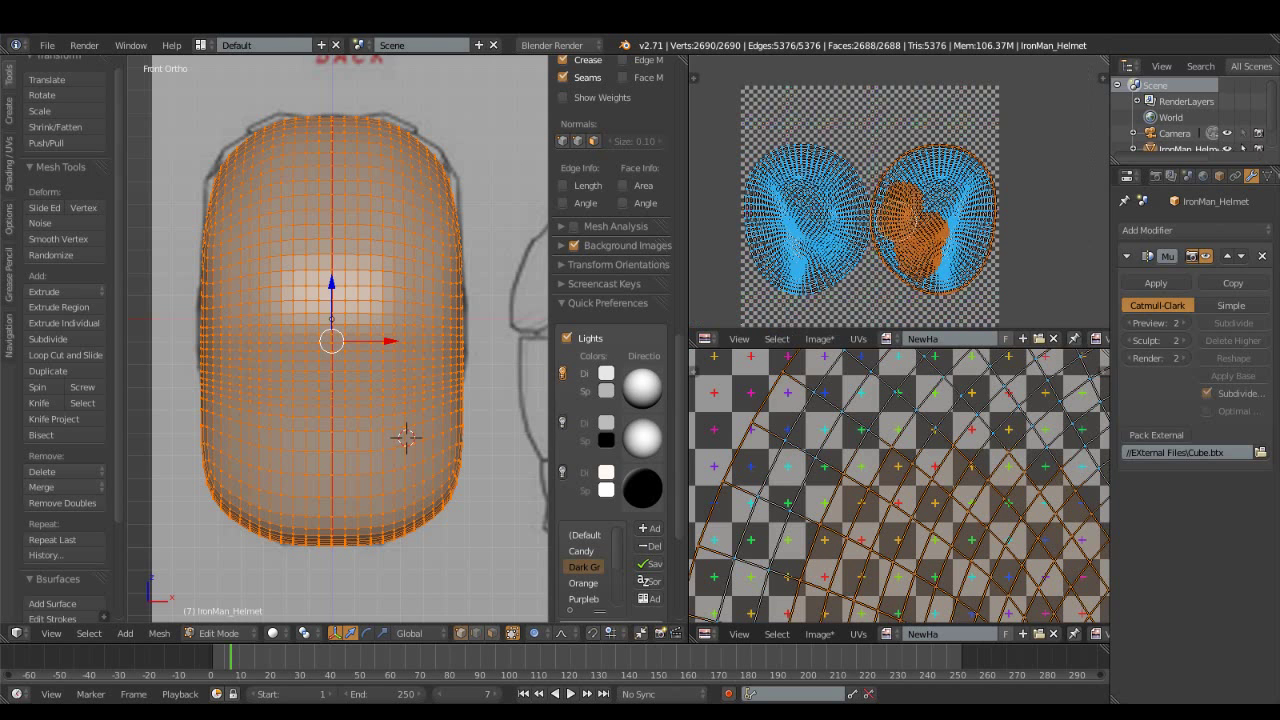
{"action": "key", "text": "l"}
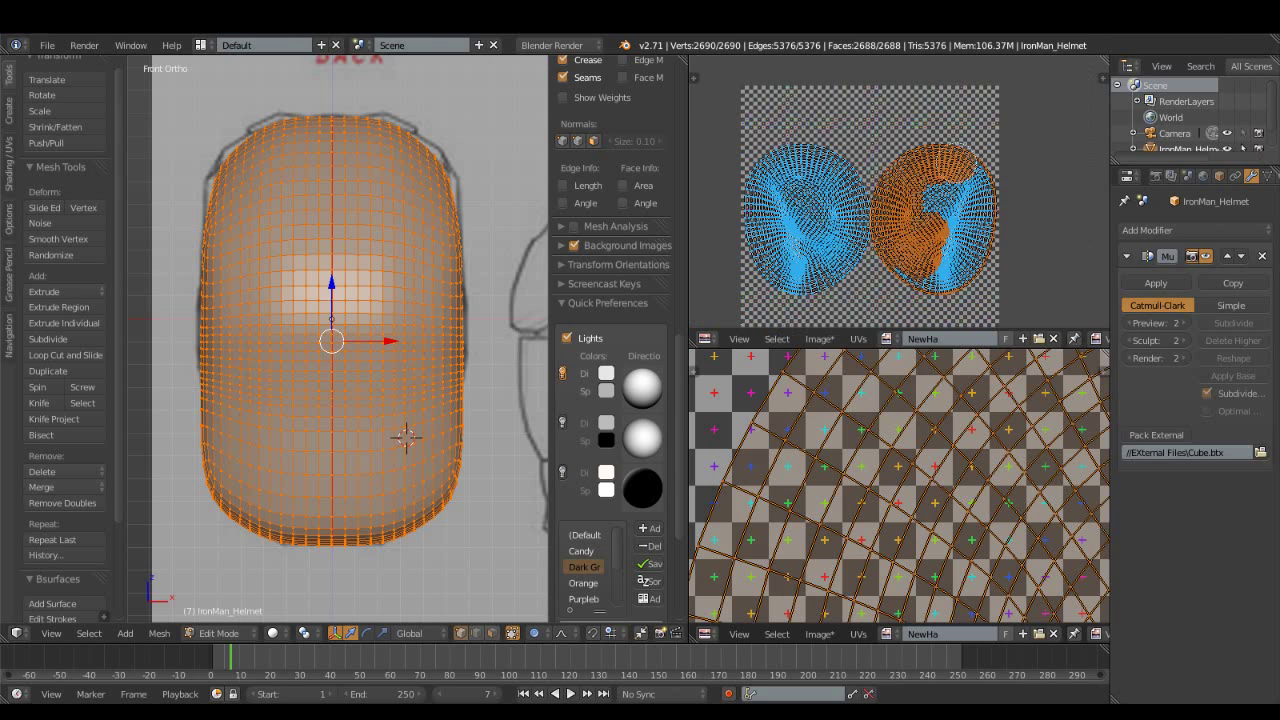
{"action": "key", "text": "l"}
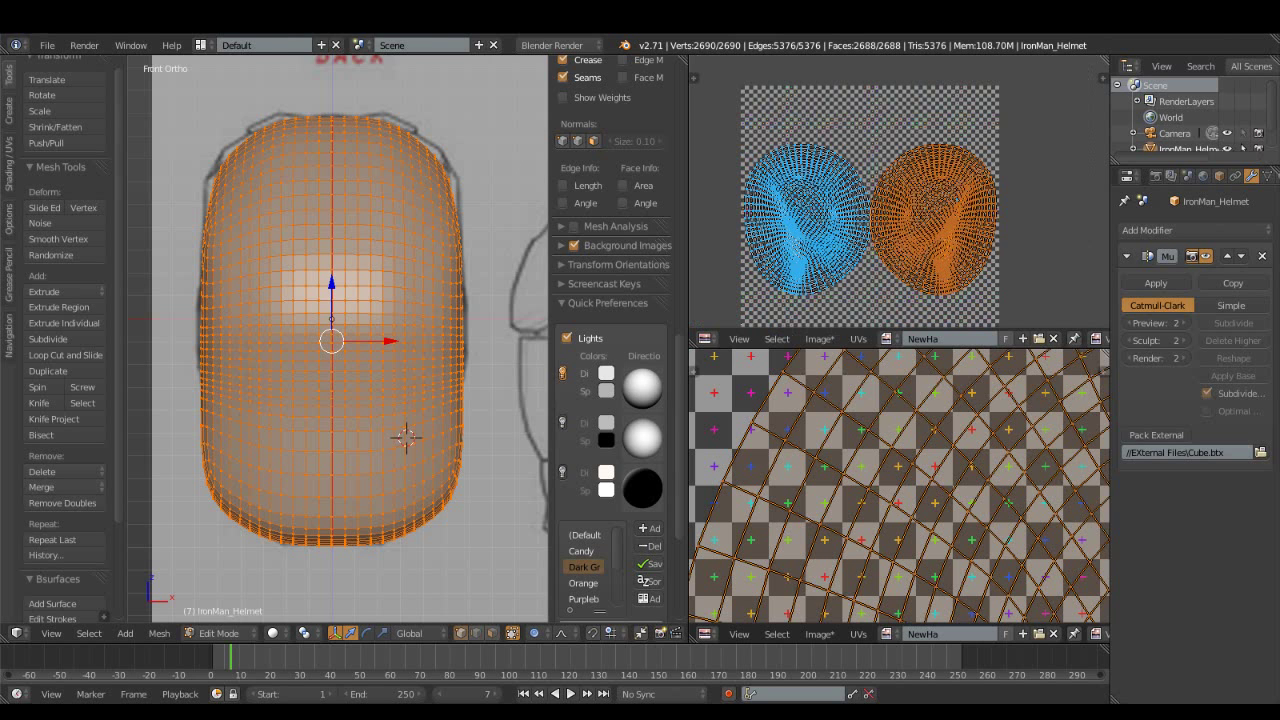
{"action": "key", "text": "r"}
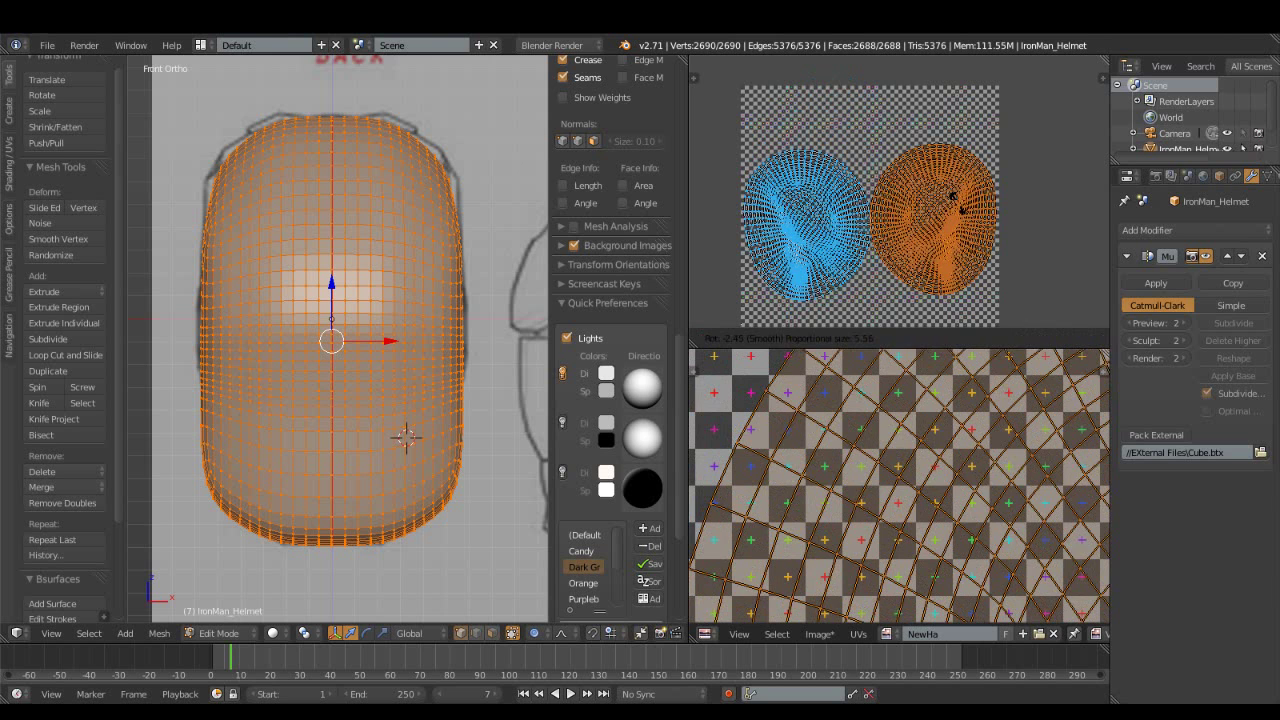
{"action": "left_click", "coordinate": [952, 195]}
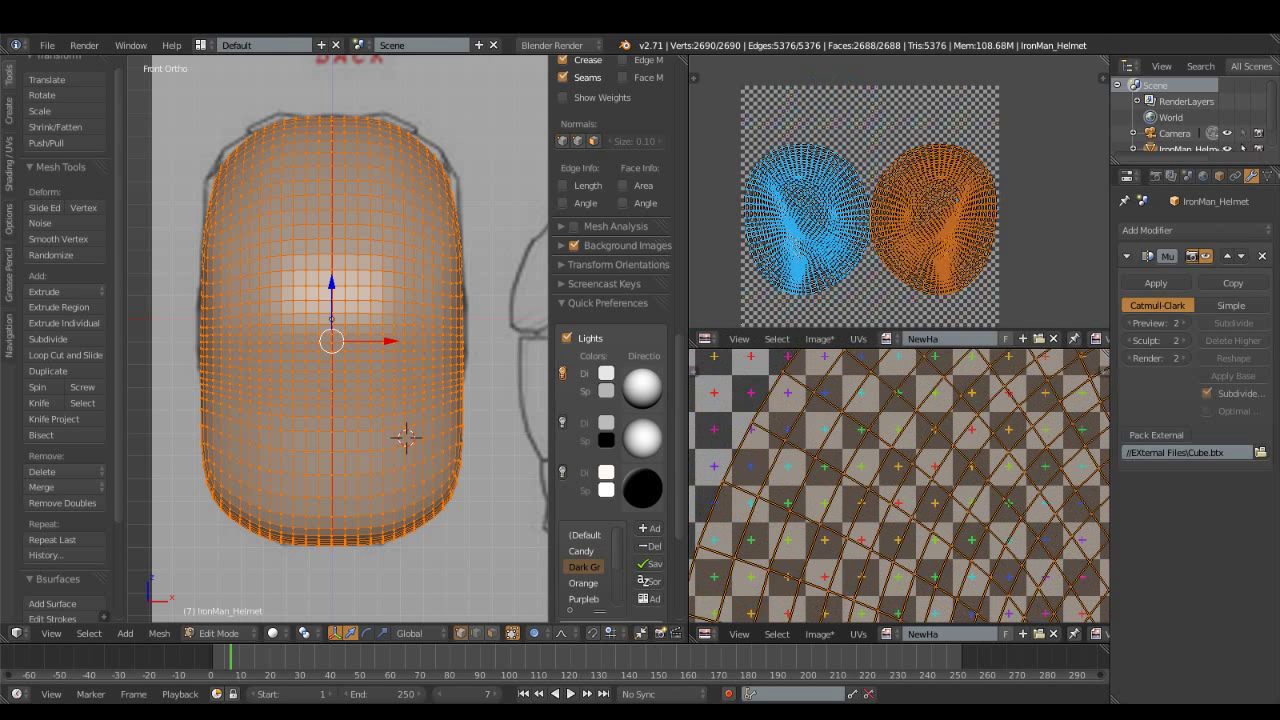
Start saving the texture as NewHa.png and enter the UVMaps folder.
{"action": "left_click", "coordinate": [819, 338]}
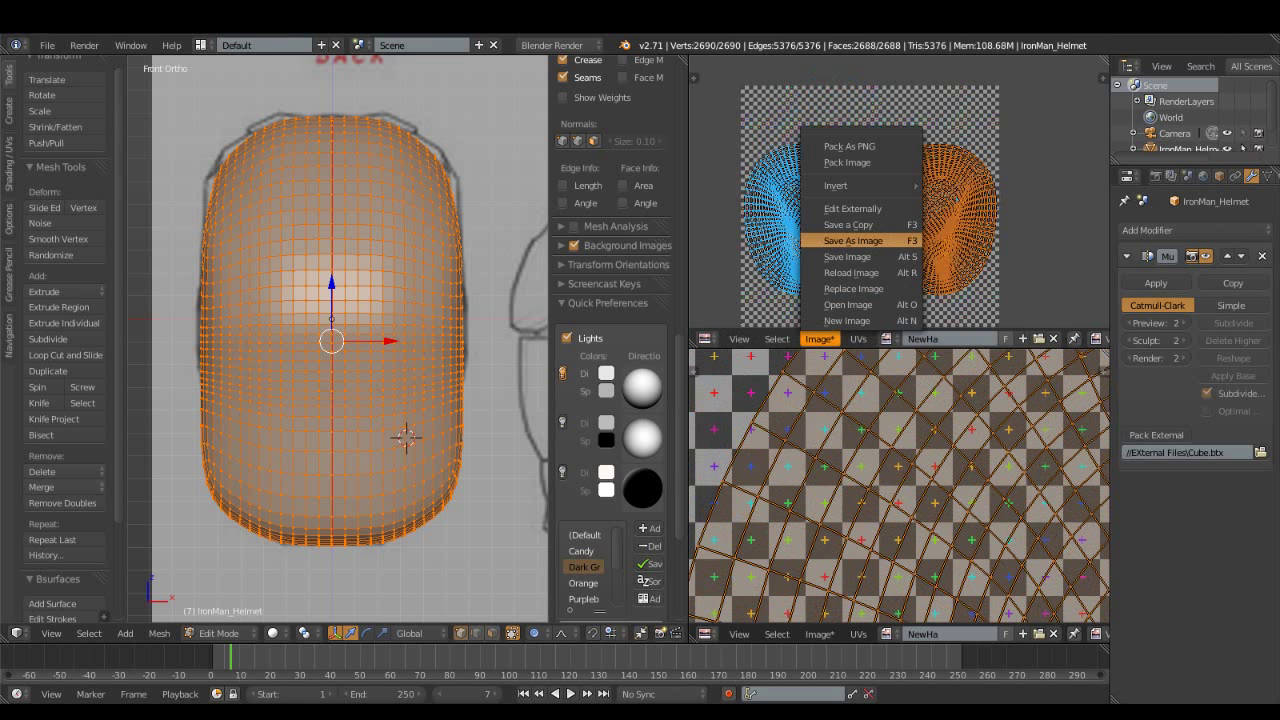
{"action": "left_click", "coordinate": [853, 240]}
{"action": "left_click", "coordinate": [233, 157]}
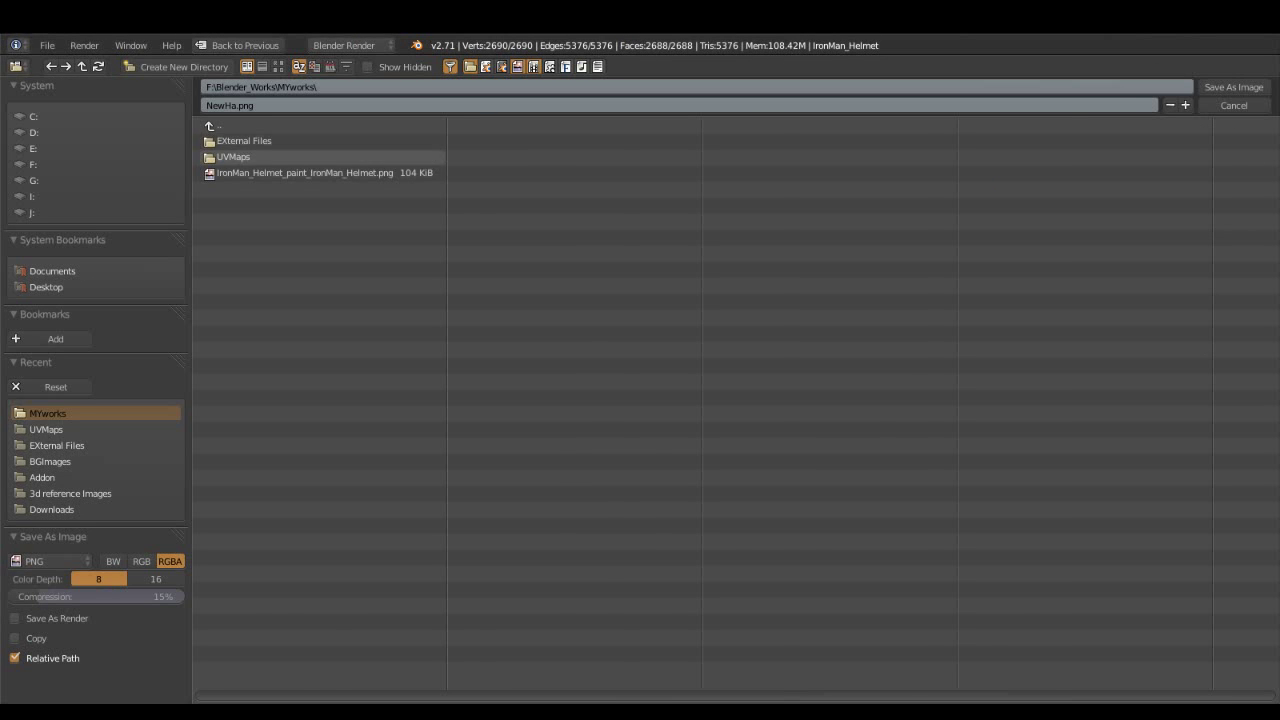
Save NewHa.png over the existing PNG in the UVMaps folder.
{"action": "double_click", "coordinate": [250, 141]}
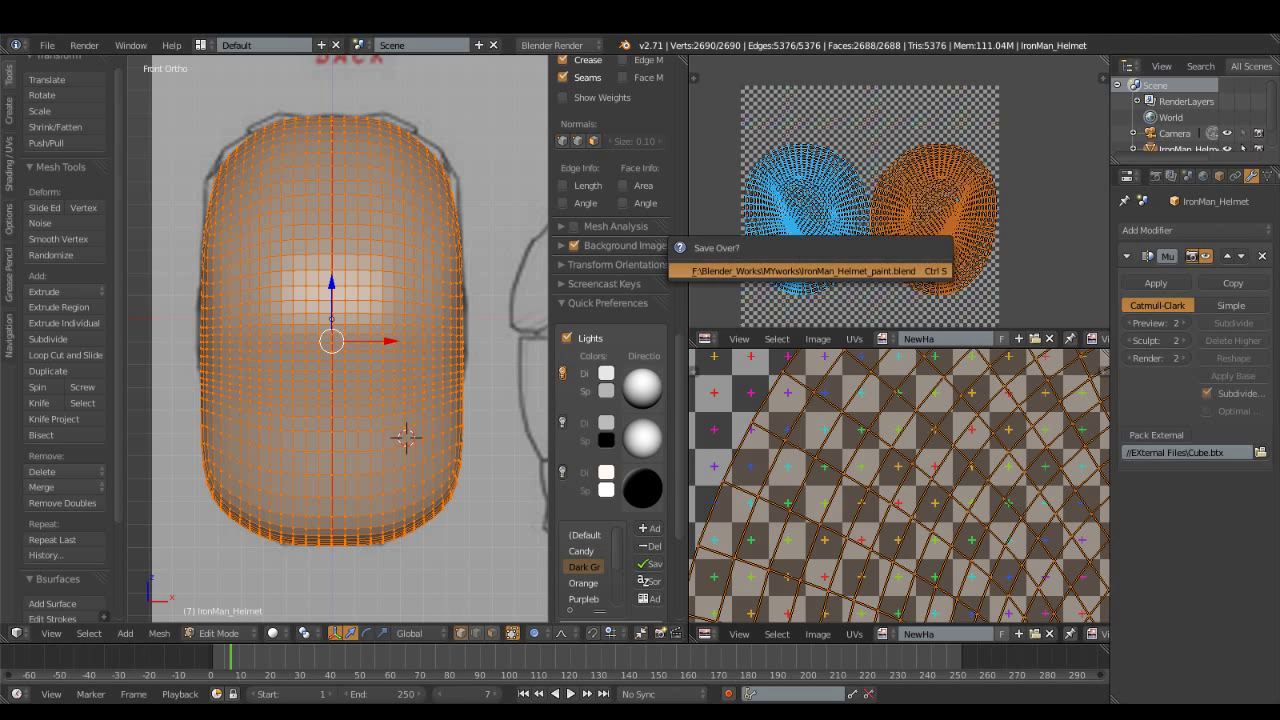
{"action": "scroll", "coordinate": [340, 340], "scroll_direction": "down", "scroll_amount": 2}
{"action": "left_click", "coordinate": [215, 633]}
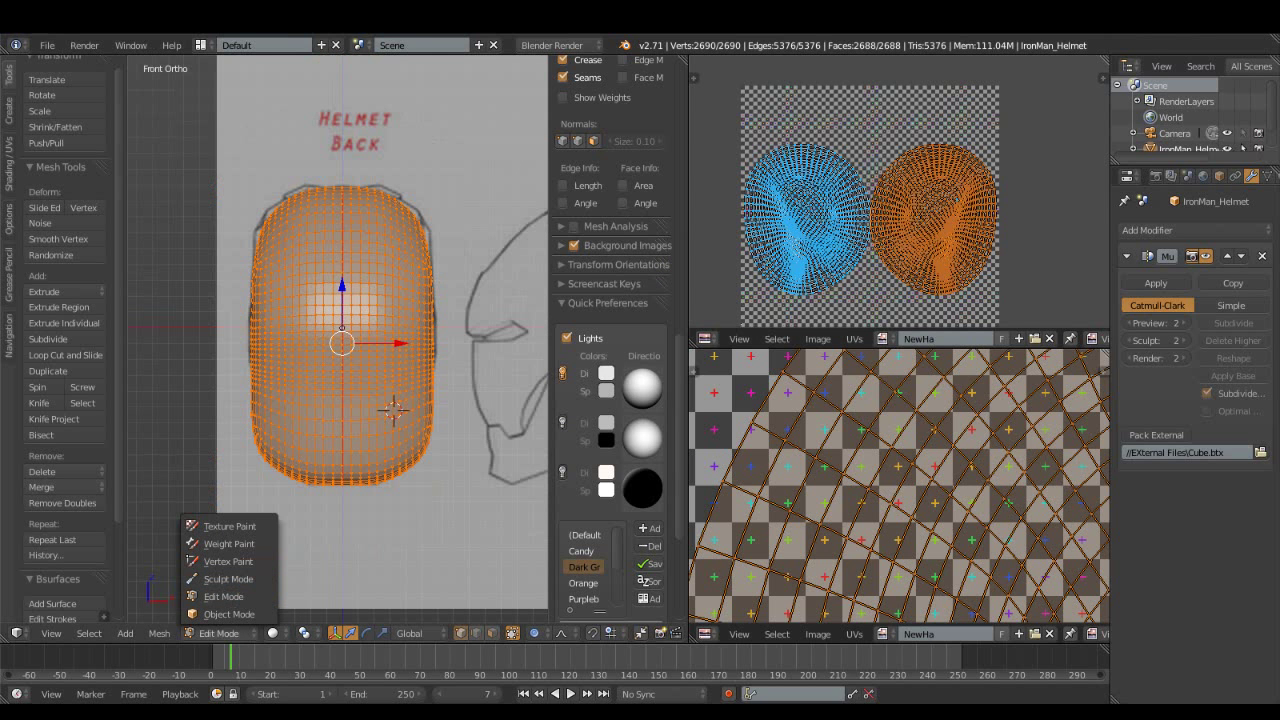
Switch the helmet to Texture Paint, collapse Stroke and expand the Color Palette panel.
{"action": "left_click", "coordinate": [229, 526]}
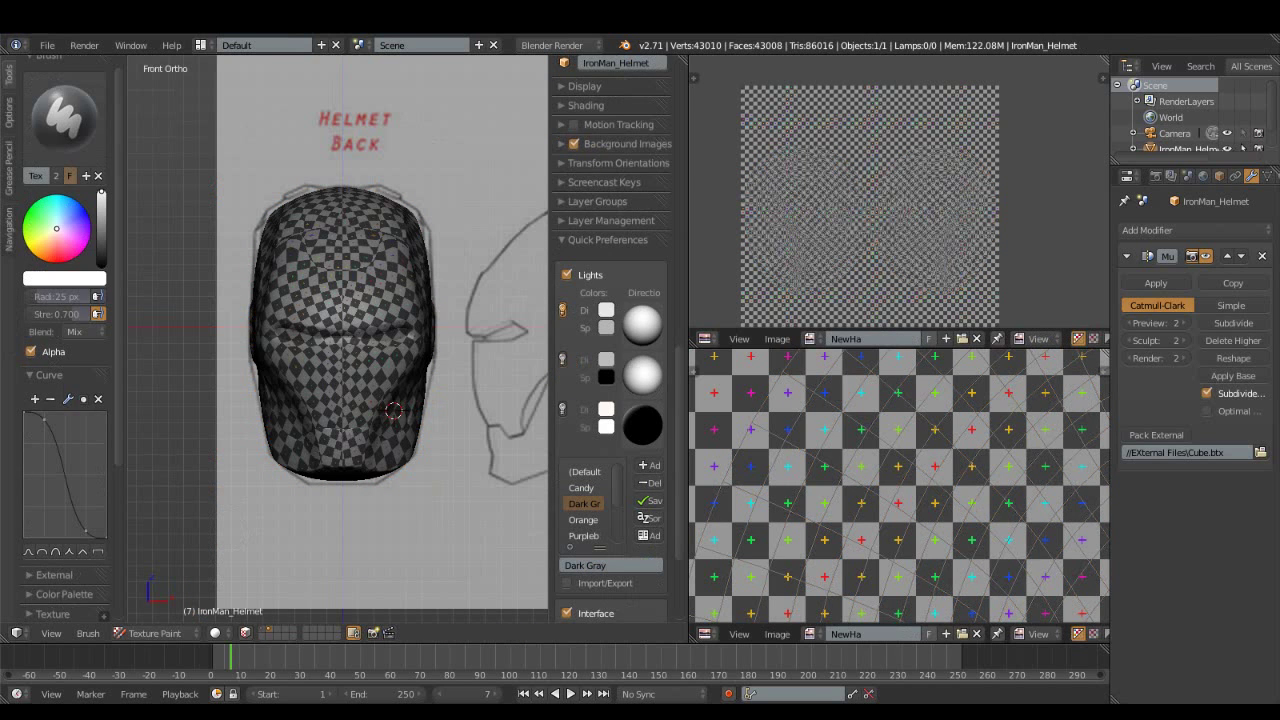
{"action": "scroll", "coordinate": [65, 340], "scroll_direction": "down", "scroll_amount": 4}
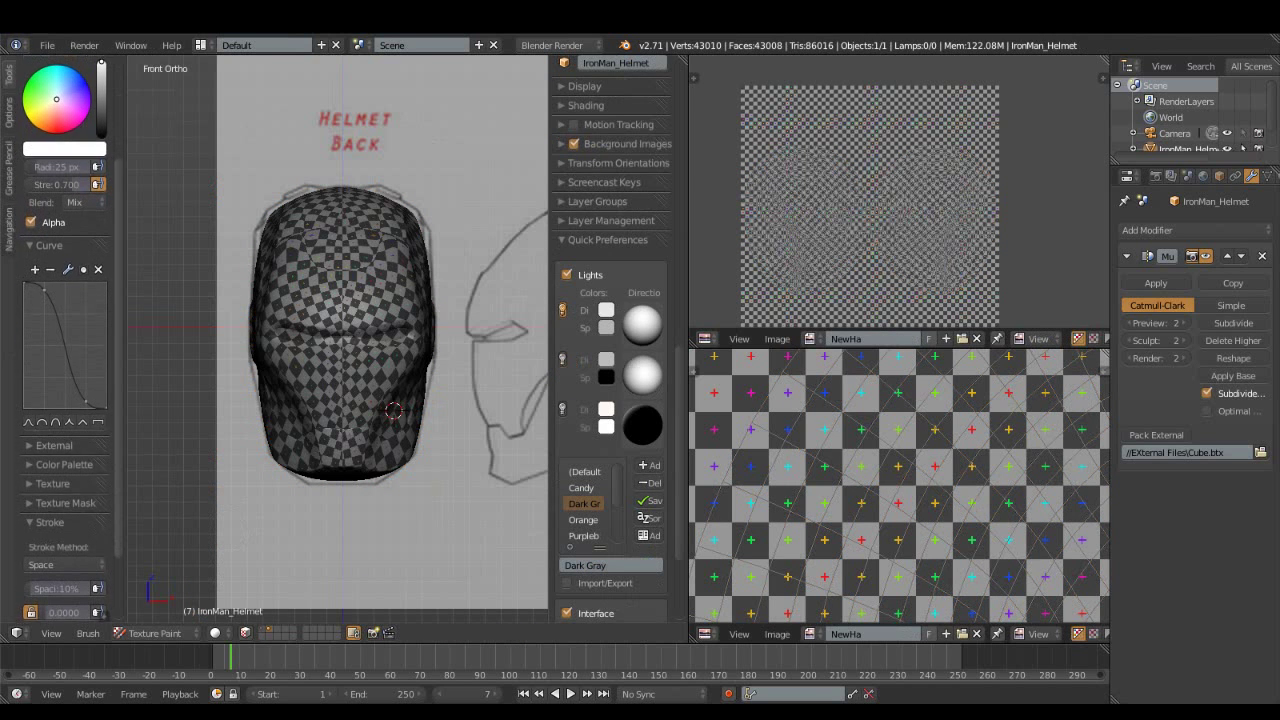
{"action": "left_click", "coordinate": [50, 521]}
{"action": "left_click", "coordinate": [64, 463]}
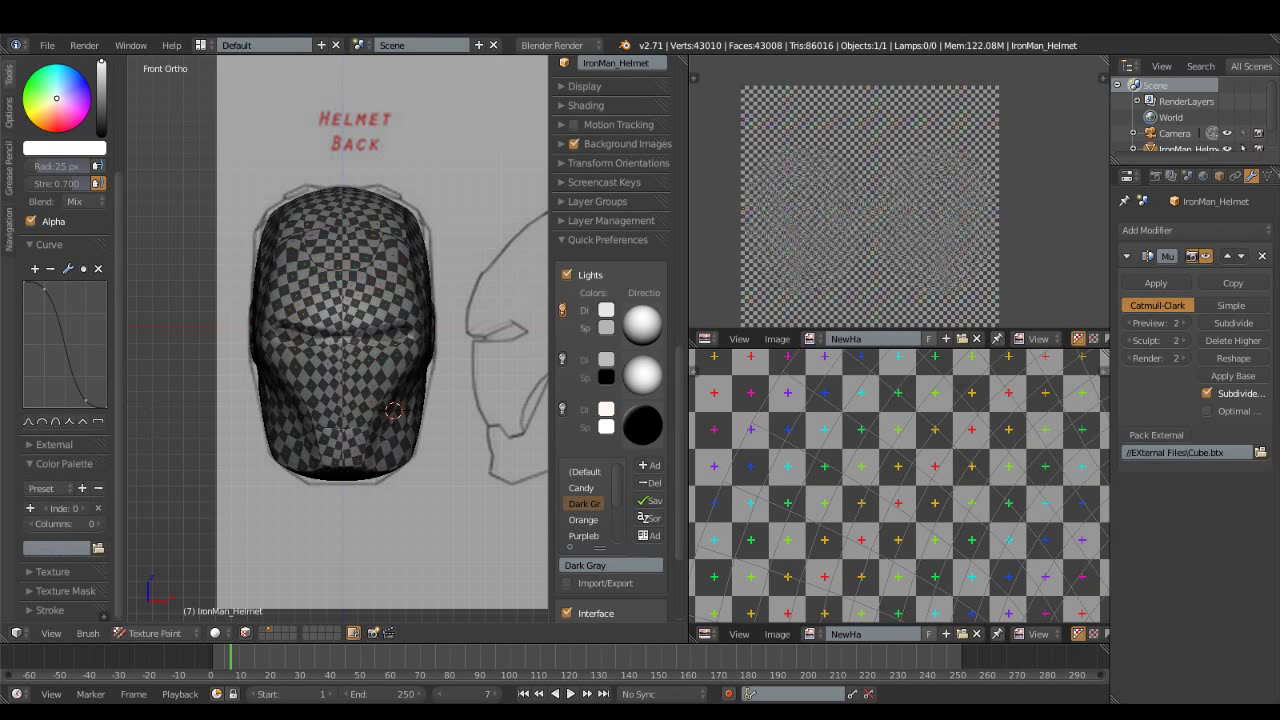
{"action": "scroll", "coordinate": [65, 300], "scroll_direction": "up", "scroll_amount": 2}
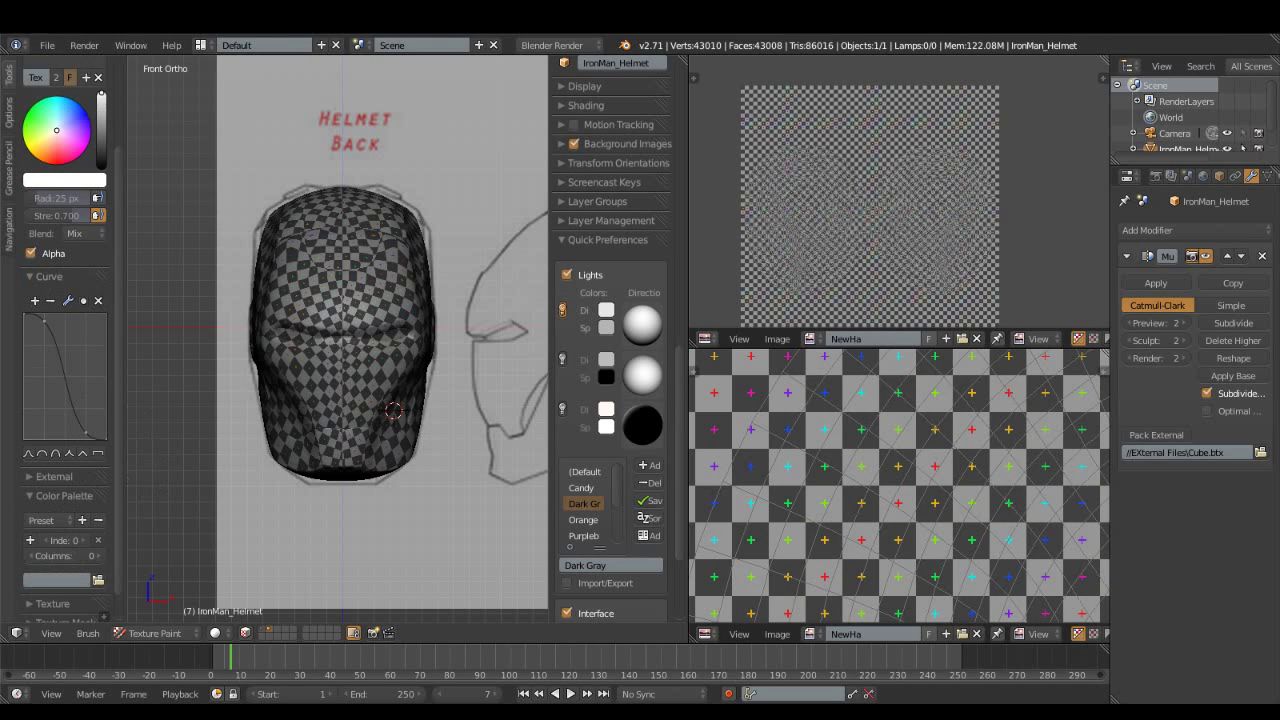
Check the Paint add-ons, including Paint Palettes, in User Preferences.
{"action": "left_click", "coordinate": [47, 45]}
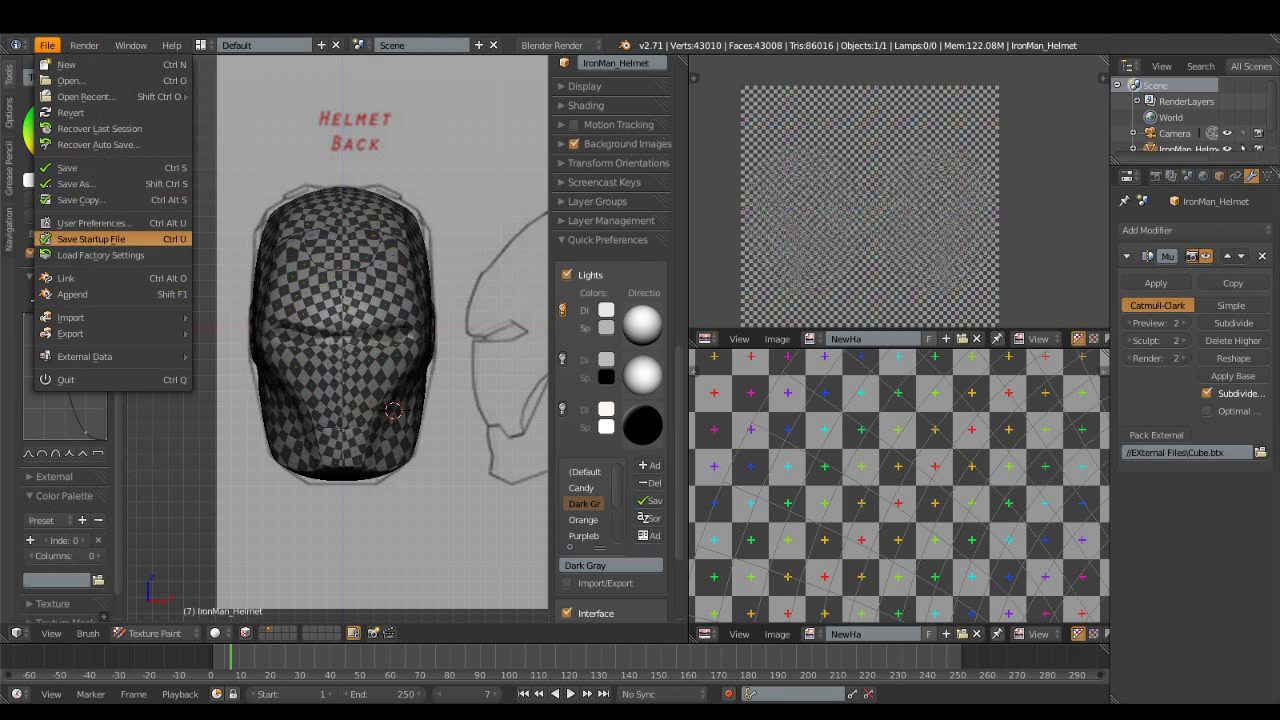
{"action": "left_click", "coordinate": [92, 222]}
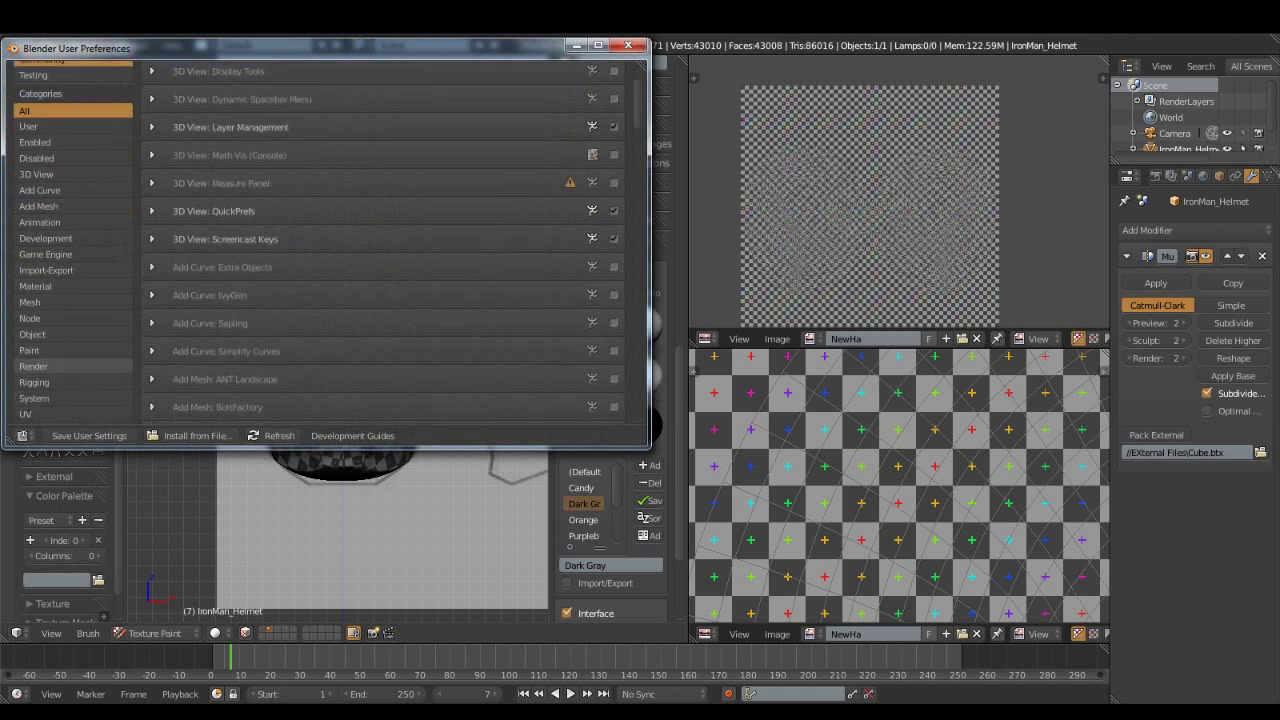
{"action": "scroll", "coordinate": [70, 250], "scroll_direction": "down", "scroll_amount": 1}
{"action": "left_click", "coordinate": [29, 318]}
{"action": "scroll", "coordinate": [70, 250], "scroll_direction": "up", "scroll_amount": 3}
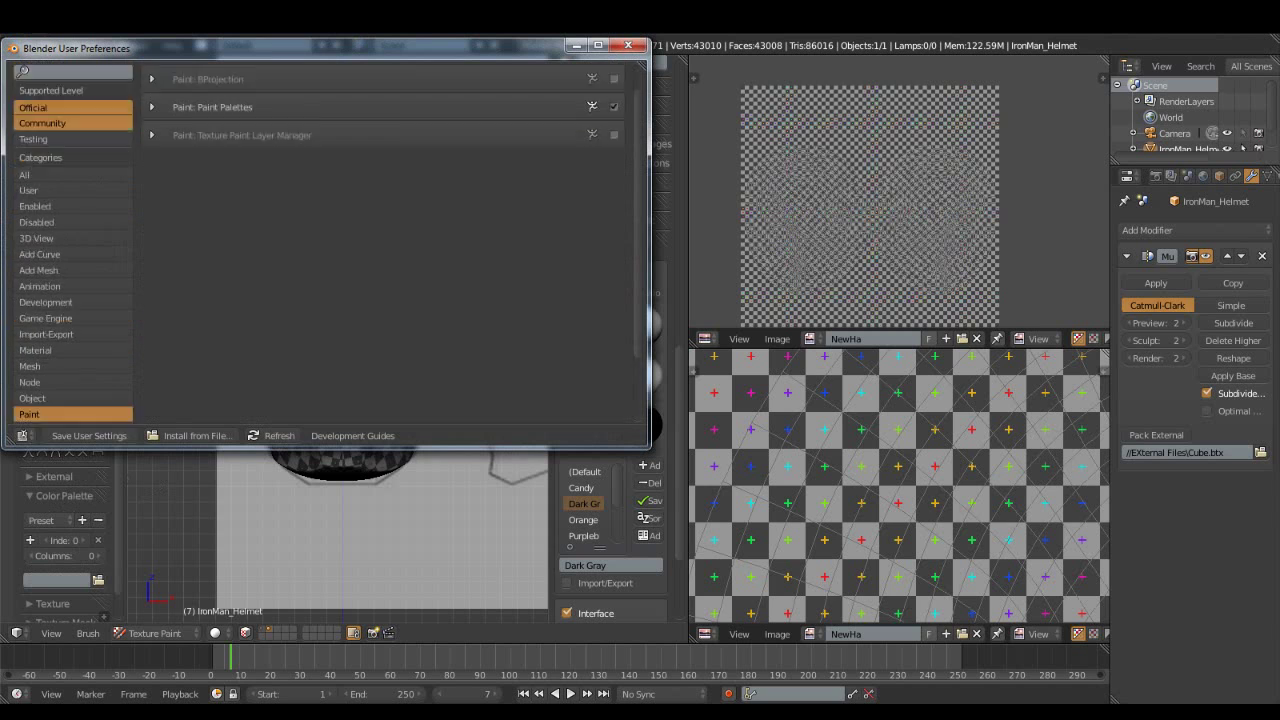
{"action": "scroll", "coordinate": [326, 243], "scroll_direction": "up", "scroll_amount": 1}
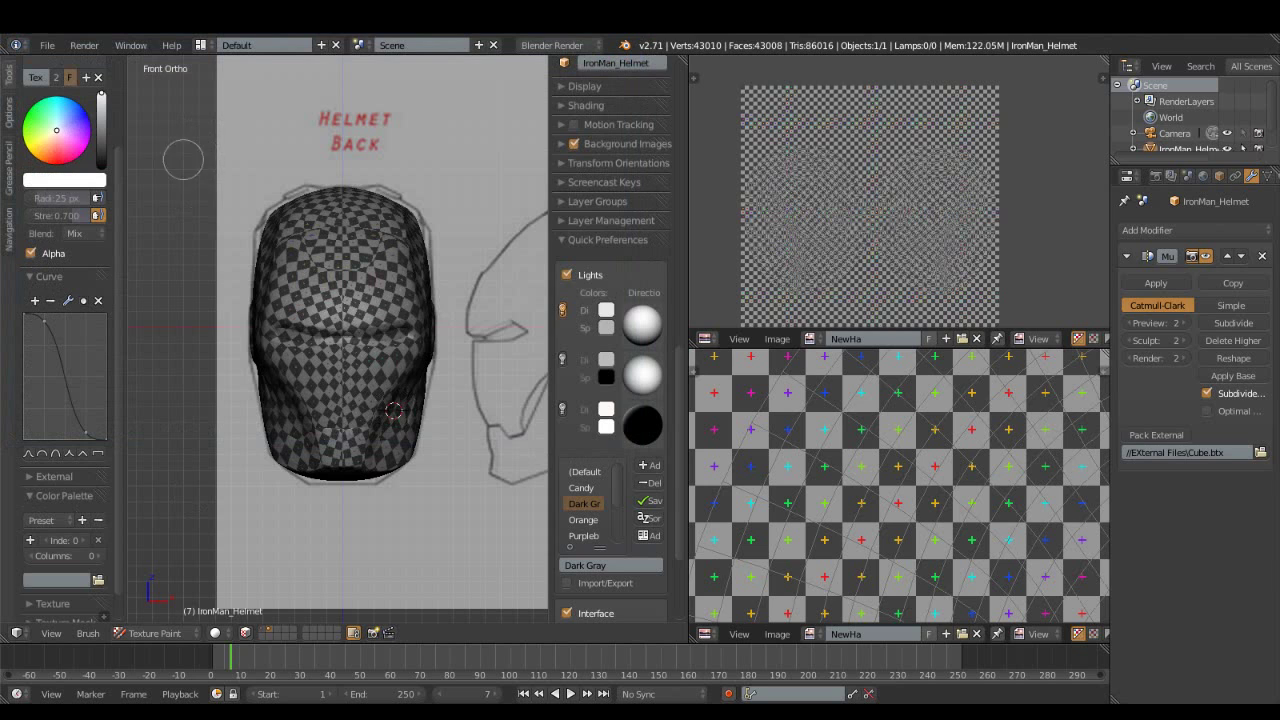
Paint an orange patch on the helmet's upper centre with Mix blending and save orange to the palette.
{"action": "left_click_drag", "start_coordinate": [56, 130], "coordinate": [42, 150]}
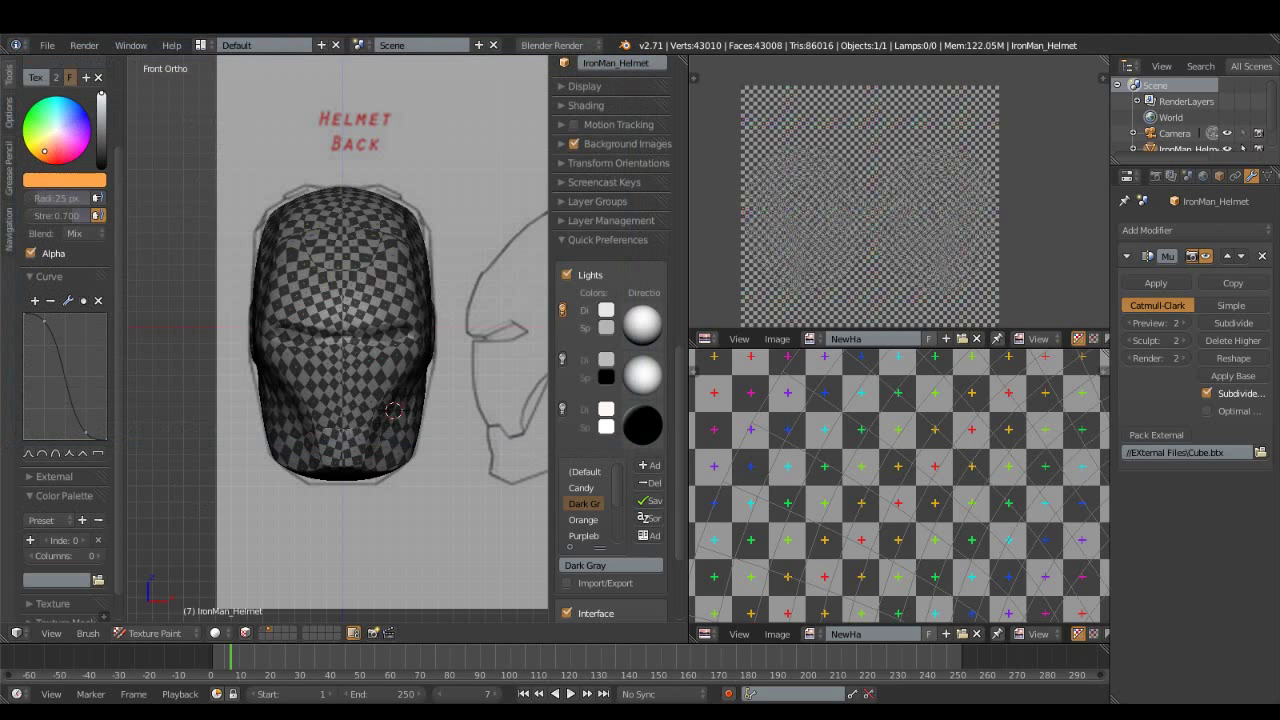
{"action": "mouse_move", "coordinate": [352, 308]}
{"action": "left_mouse_down"}
{"action": "mouse_move", "coordinate": [320, 302]}
{"action": "mouse_move", "coordinate": [357, 287]}
{"action": "mouse_move", "coordinate": [278, 400]}
{"action": "left_mouse_up"}
{"action": "left_click", "coordinate": [80, 233]}
{"action": "left_click", "coordinate": [74, 214]}
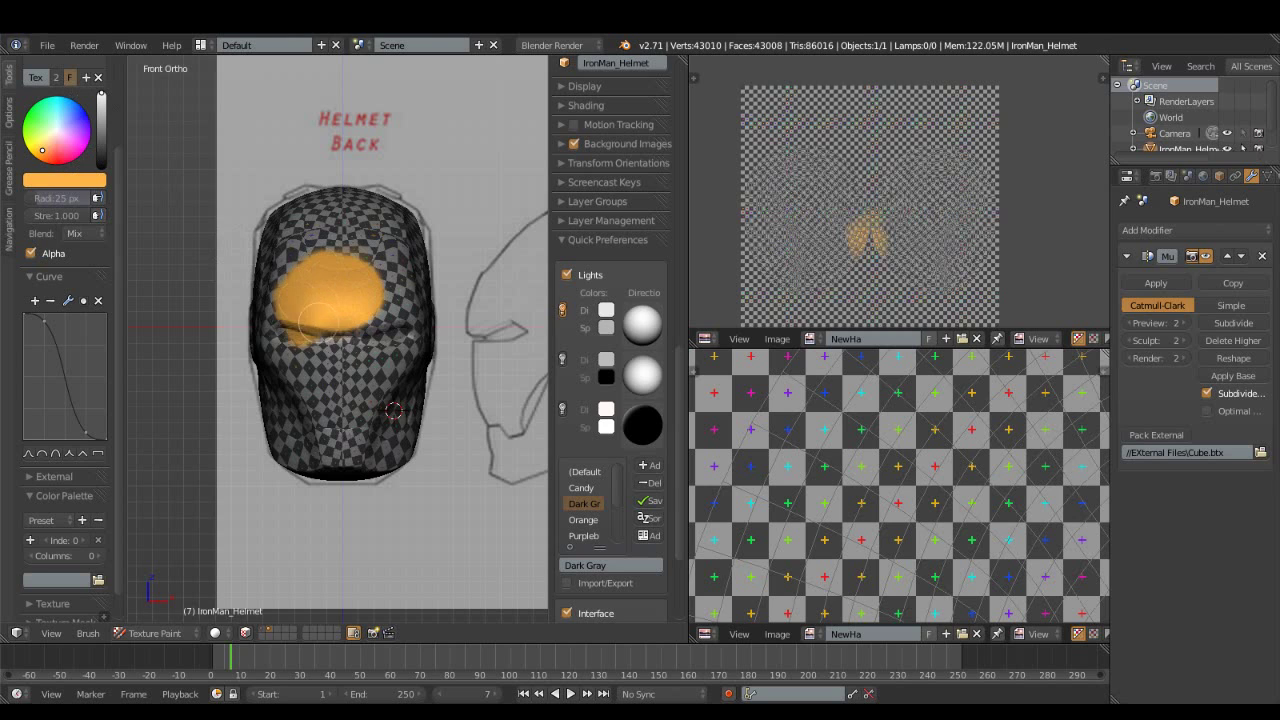
{"action": "left_click", "coordinate": [30, 540]}
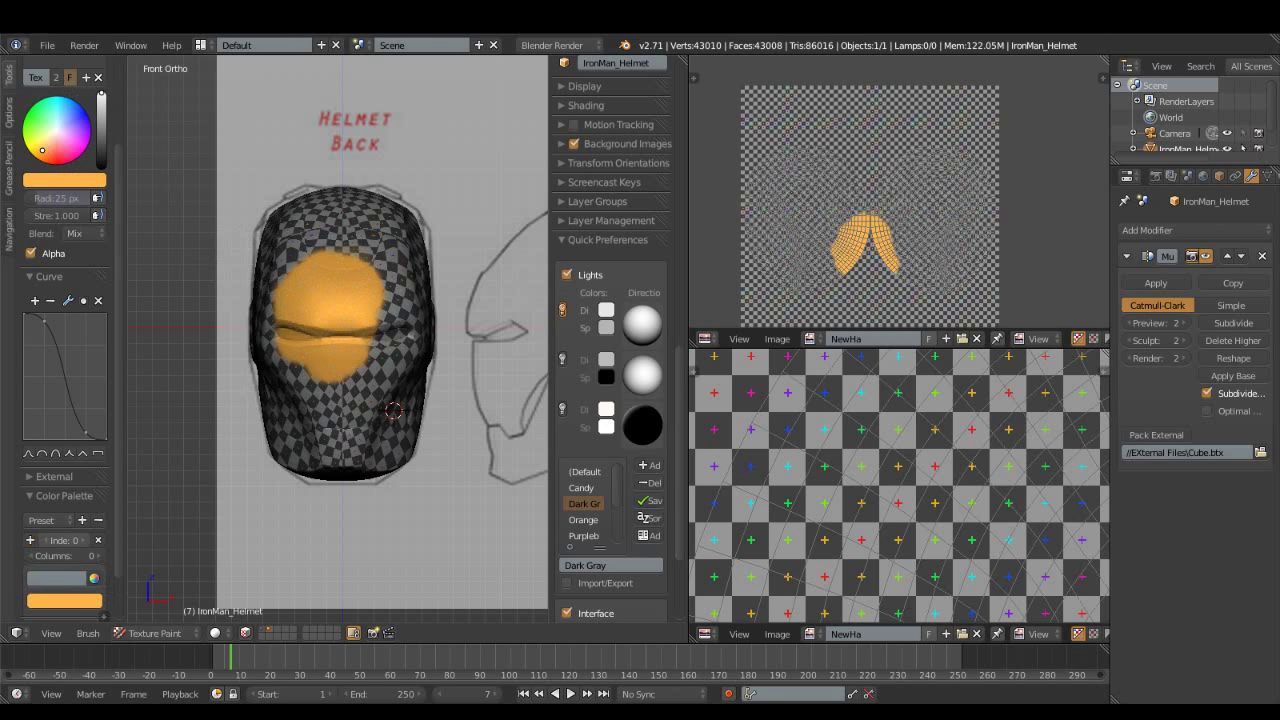
Paint dark red, then brighter red, across the helmet top, extending it to the right.
{"action": "left_click", "coordinate": [52, 157]}
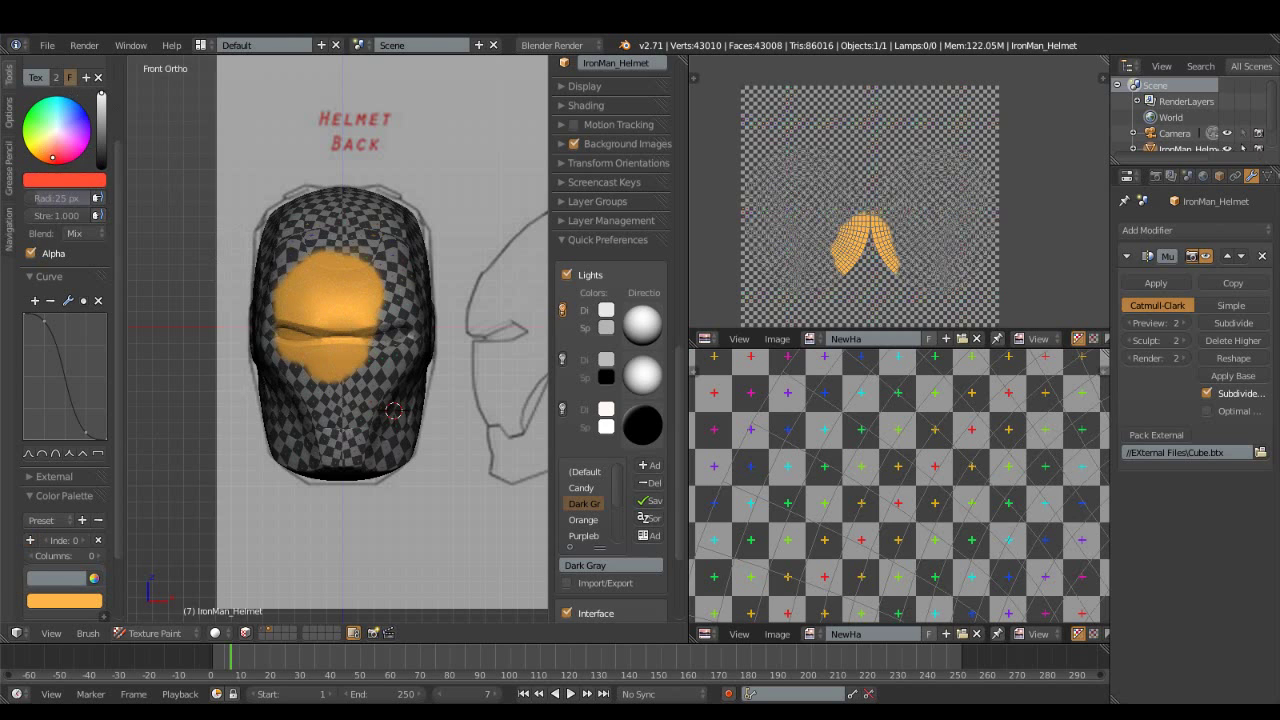
{"action": "left_click_drag", "start_coordinate": [101, 95], "coordinate": [101, 134]}
{"action": "left_click_drag", "start_coordinate": [310, 282], "coordinate": [362, 240]}
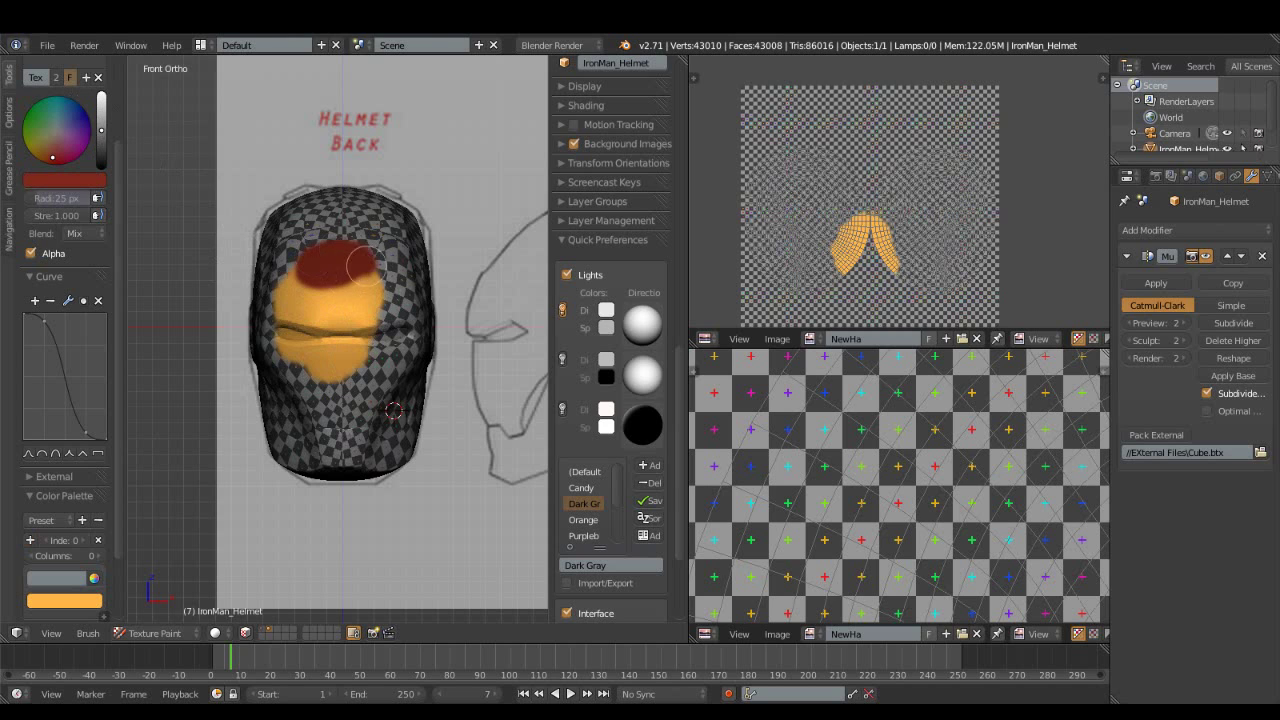
{"action": "left_click", "coordinate": [54, 149]}
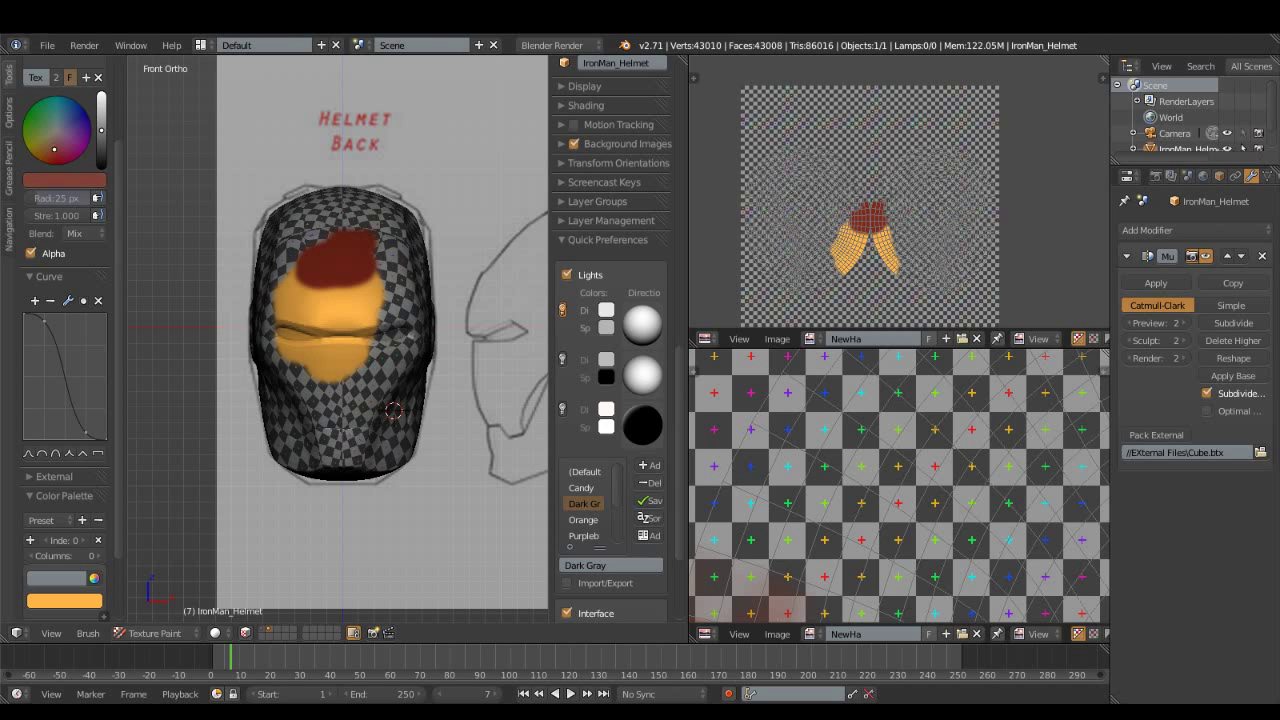
{"action": "left_click_drag", "start_coordinate": [101, 130], "coordinate": [101, 105]}
{"action": "left_click_drag", "start_coordinate": [48, 151], "coordinate": [56, 157]}
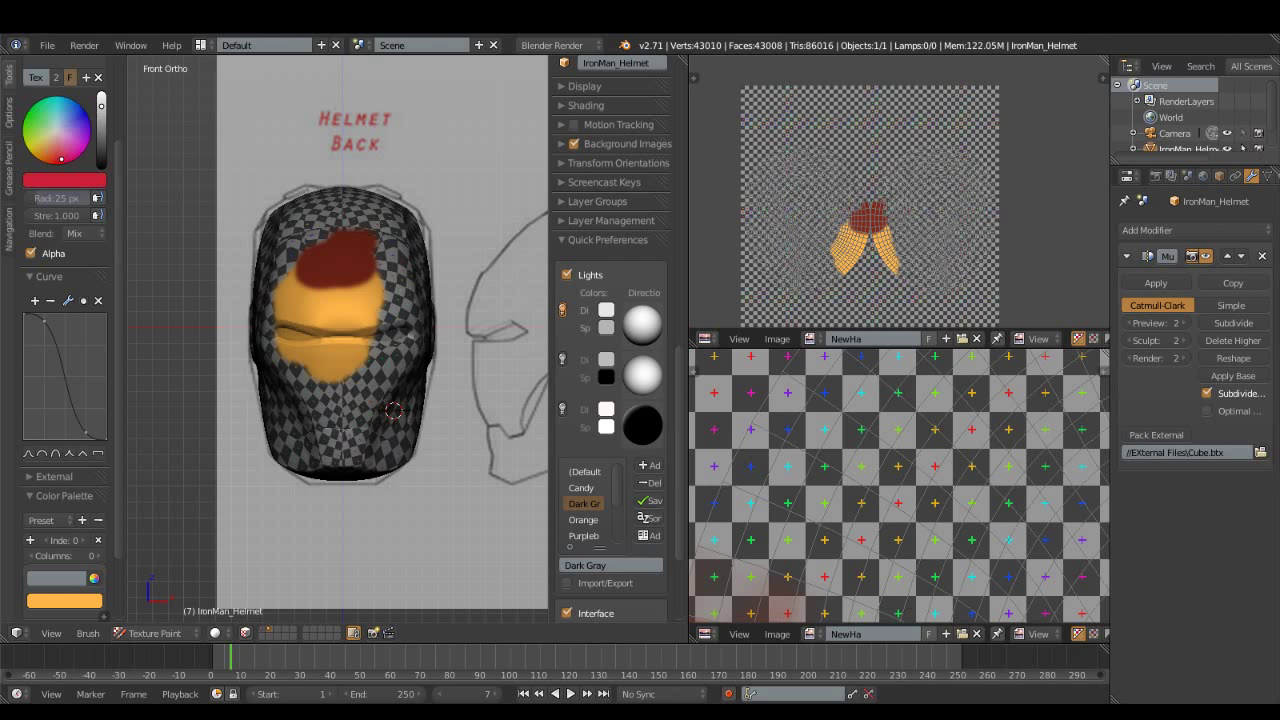
{"action": "left_click_drag", "start_coordinate": [101, 105], "coordinate": [101, 120]}
{"action": "mouse_move", "coordinate": [315, 228]}
{"action": "left_mouse_down"}
{"action": "mouse_move", "coordinate": [343, 243]}
{"action": "mouse_move", "coordinate": [355, 283]}
{"action": "left_mouse_up"}
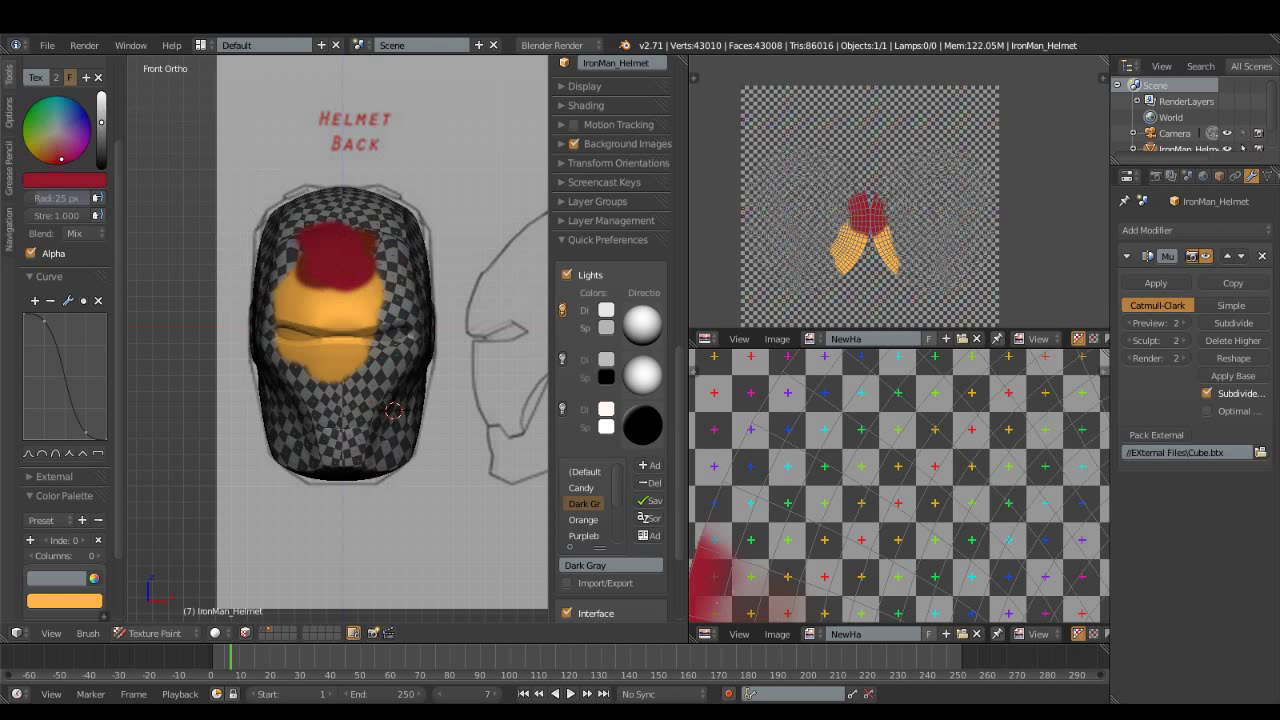
{"action": "mouse_move", "coordinate": [355, 247]}
{"action": "left_mouse_down"}
{"action": "mouse_move", "coordinate": [375, 245]}
{"action": "mouse_move", "coordinate": [320, 275]}
{"action": "mouse_move", "coordinate": [415, 255]}
{"action": "mouse_move", "coordinate": [430, 265]}
{"action": "left_mouse_up"}
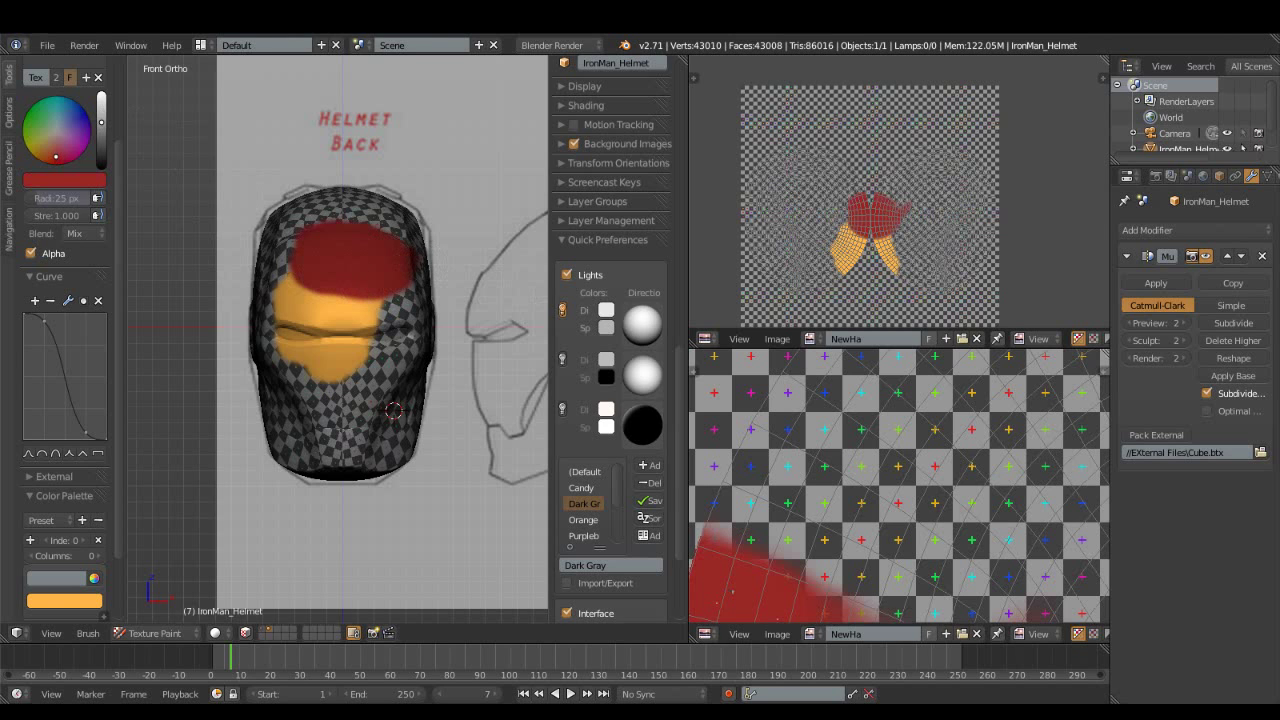
{"action": "left_click", "coordinate": [812, 634]}
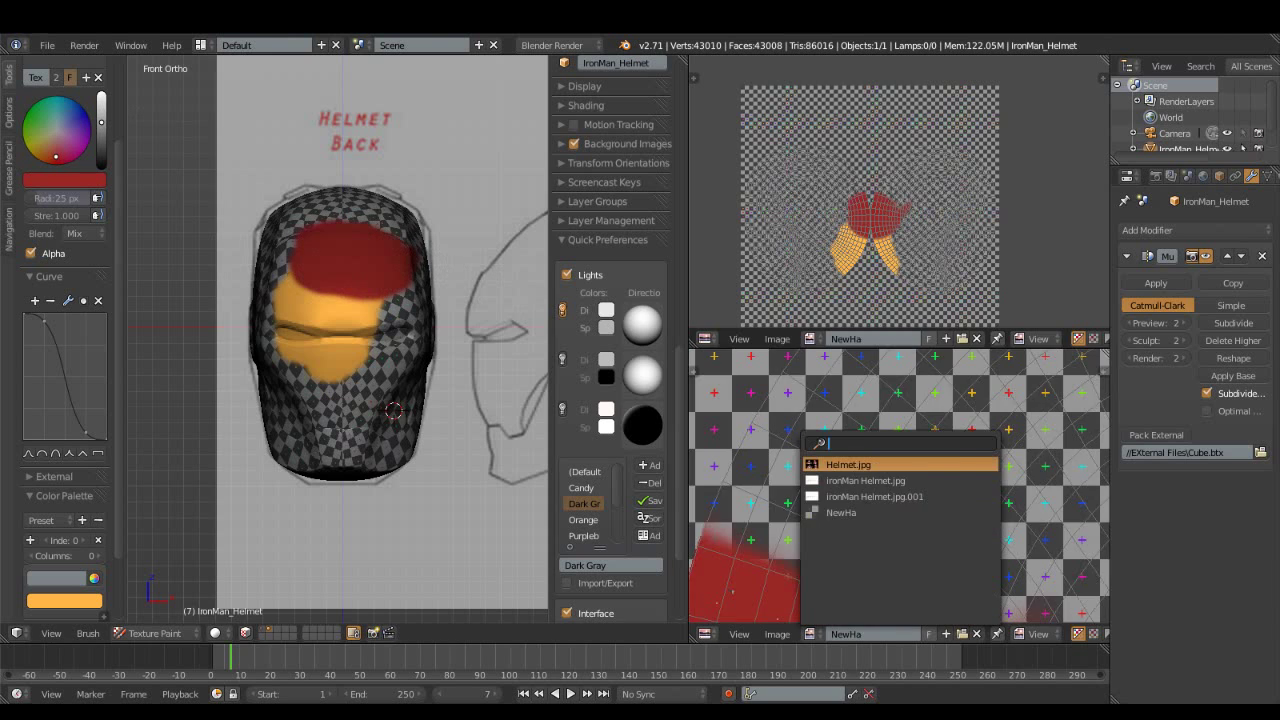
Show the Helmet.jpg reference and spread red strokes wider across the helmet top.
{"action": "left_click", "coordinate": [848, 464]}
{"action": "left_click_drag", "start_coordinate": [353, 257], "coordinate": [282, 222]}
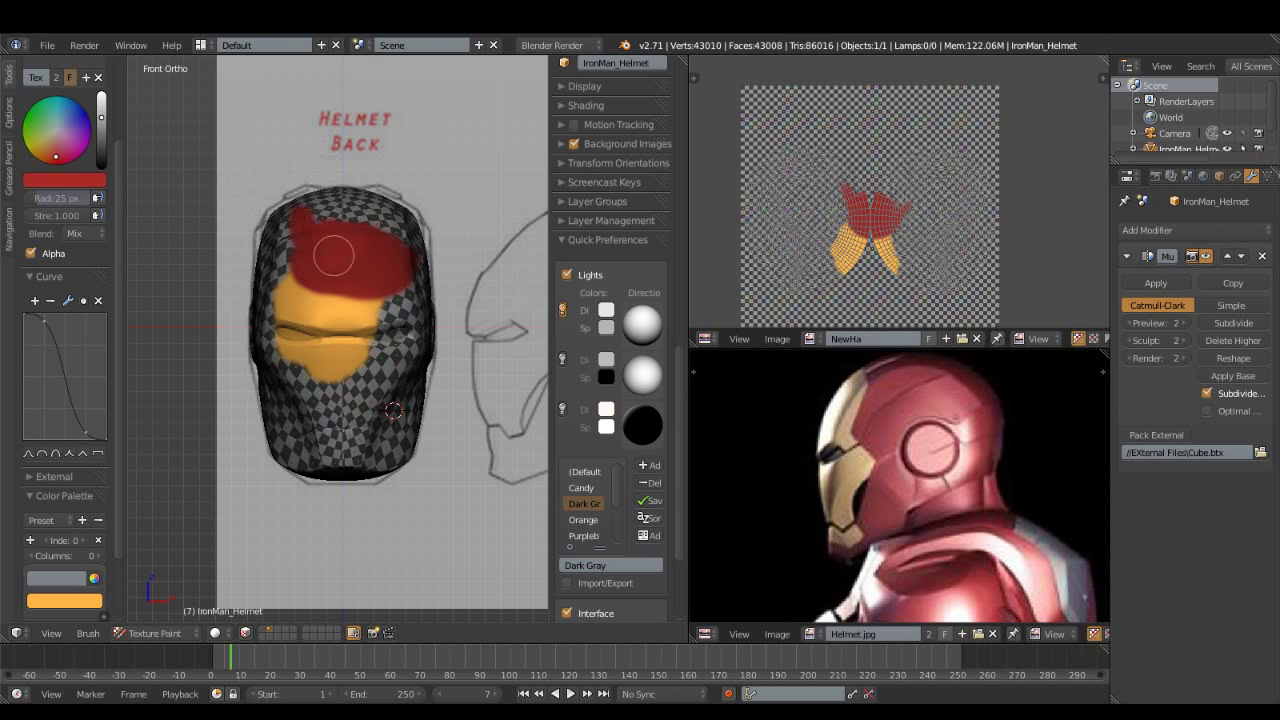
{"action": "left_click_drag", "start_coordinate": [326, 231], "coordinate": [375, 212]}
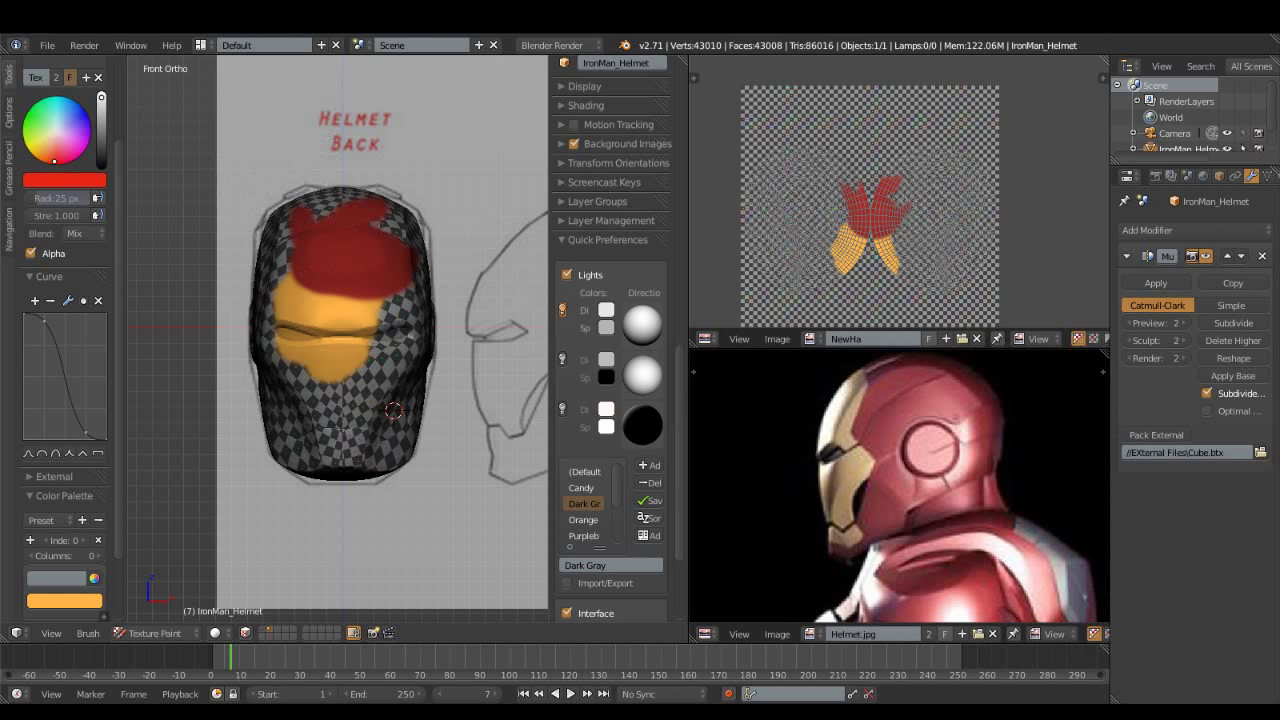
{"action": "left_click_drag", "start_coordinate": [315, 248], "coordinate": [402, 262]}
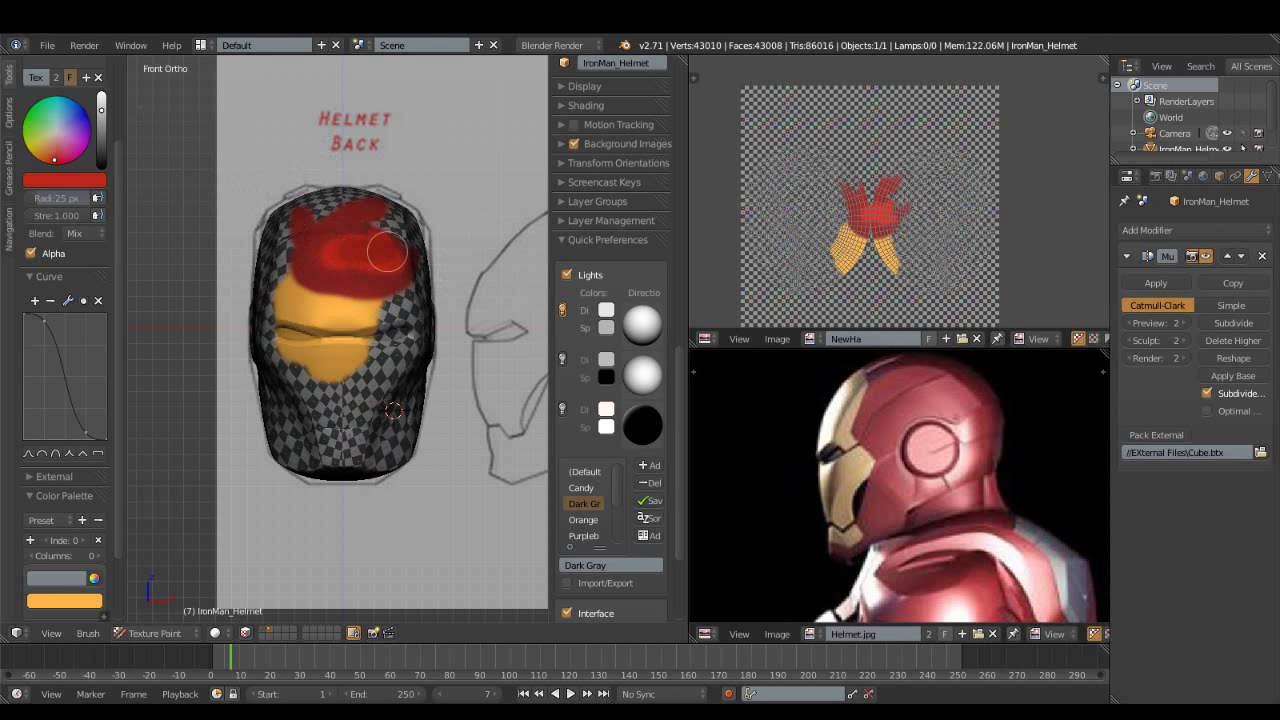
{"action": "mouse_move", "coordinate": [397, 268]}
{"action": "left_mouse_down"}
{"action": "mouse_move", "coordinate": [300, 285]}
{"action": "mouse_move", "coordinate": [405, 292]}
{"action": "left_mouse_up"}
Add red, light blue and purple palette swatches and paint purple on the helmet's lower front.
{"action": "left_click", "coordinate": [30, 540]}
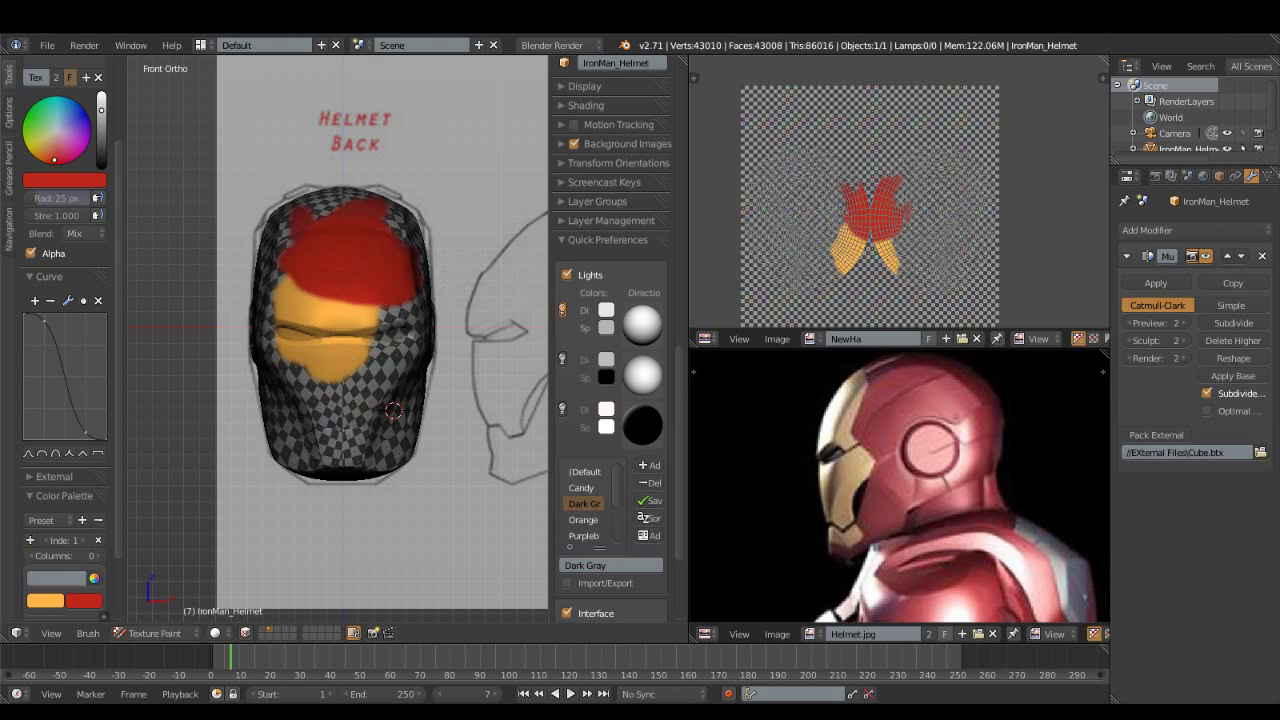
{"action": "left_click_drag", "start_coordinate": [62, 124], "coordinate": [63, 116]}
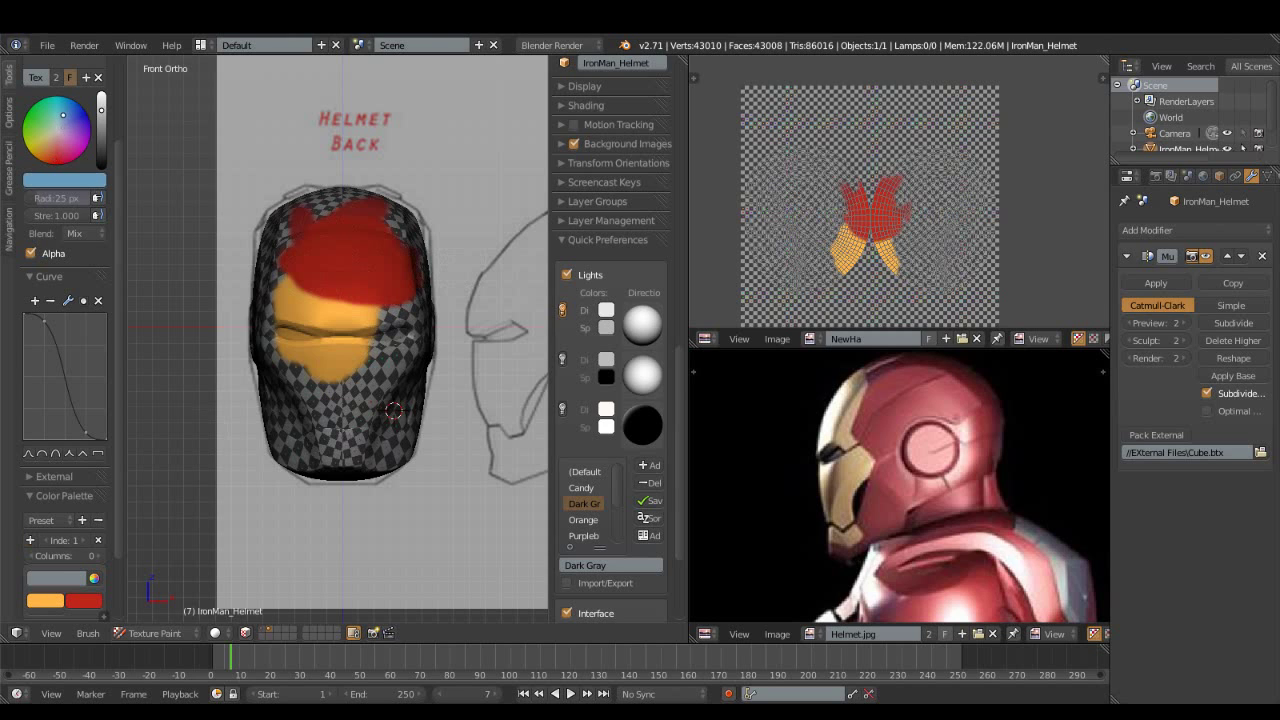
{"action": "left_click", "coordinate": [30, 540]}
{"action": "scroll", "coordinate": [65, 400], "scroll_direction": "down", "scroll_amount": 2}
{"action": "left_click_drag", "start_coordinate": [63, 63], "coordinate": [76, 76]}
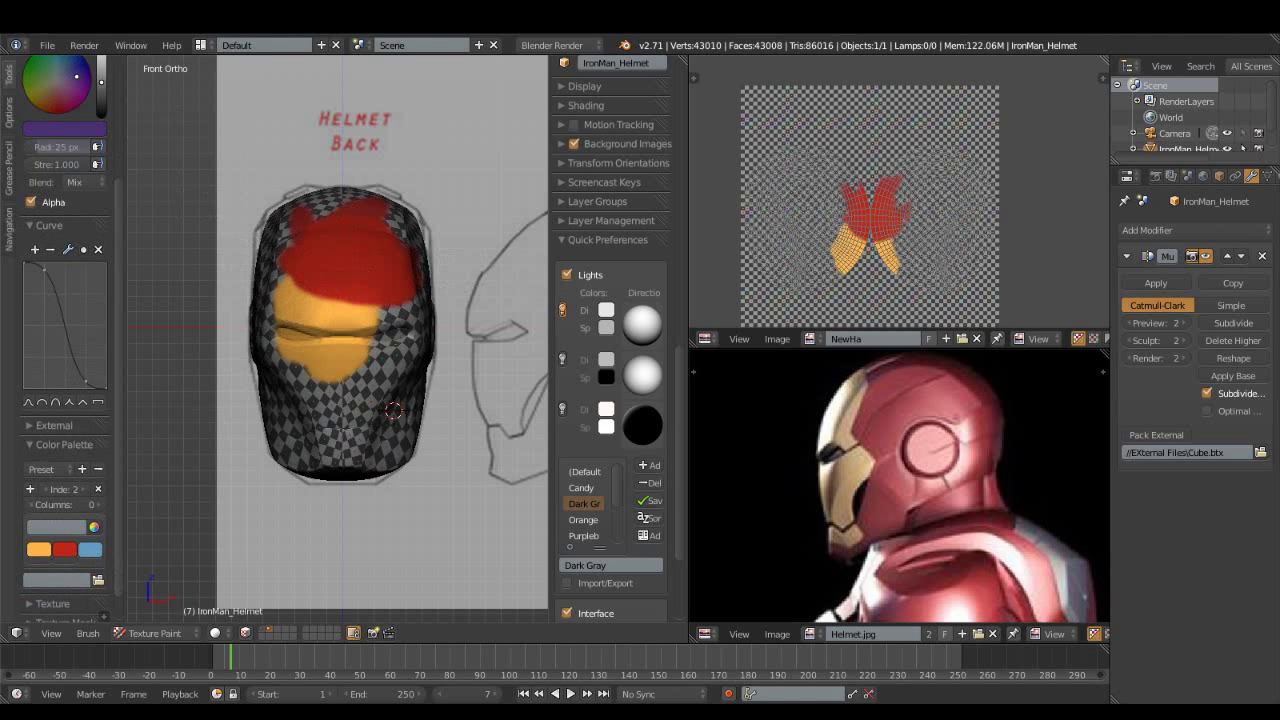
{"action": "left_click", "coordinate": [30, 489]}
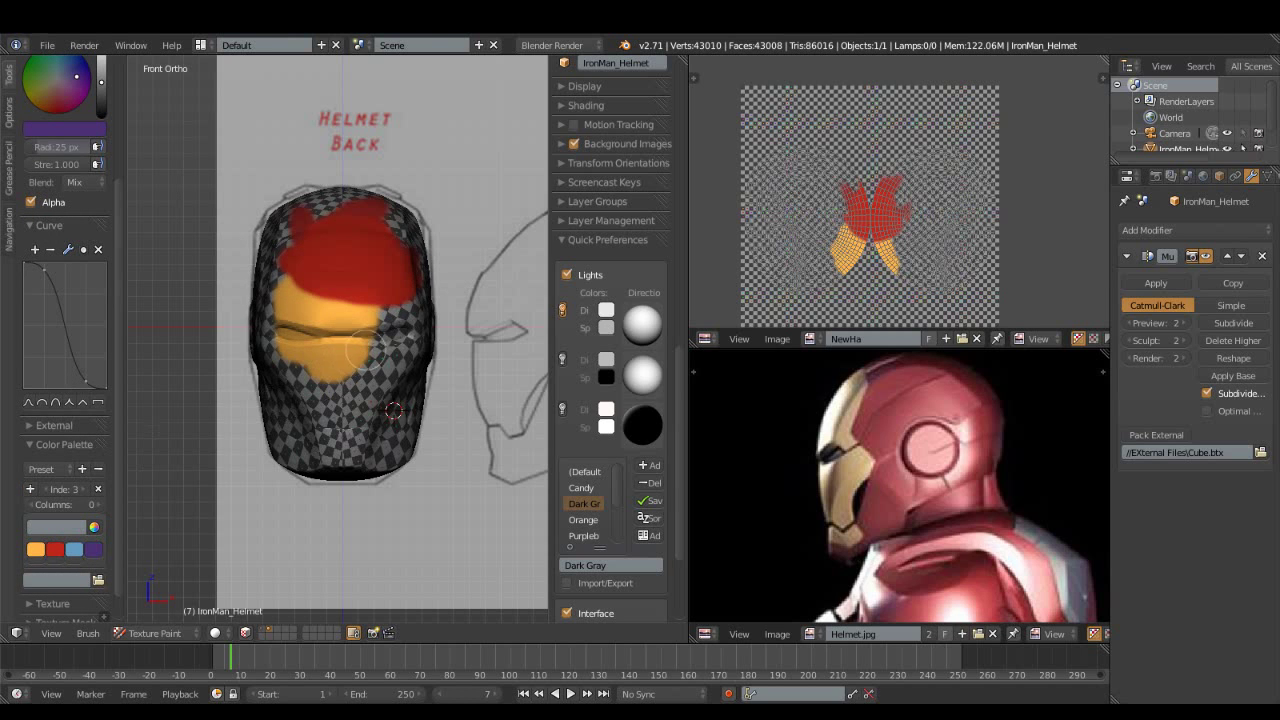
{"action": "left_click_drag", "start_coordinate": [352, 310], "coordinate": [330, 363]}
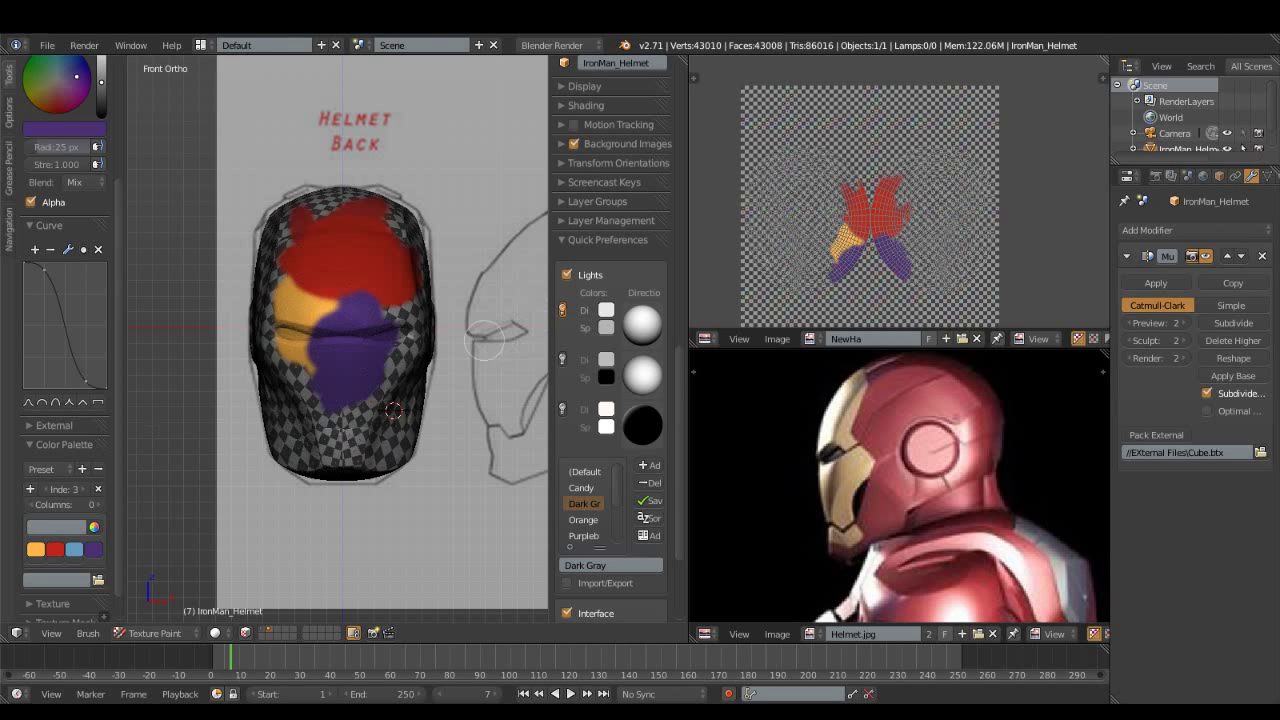
{"action": "left_click", "coordinate": [777, 338]}
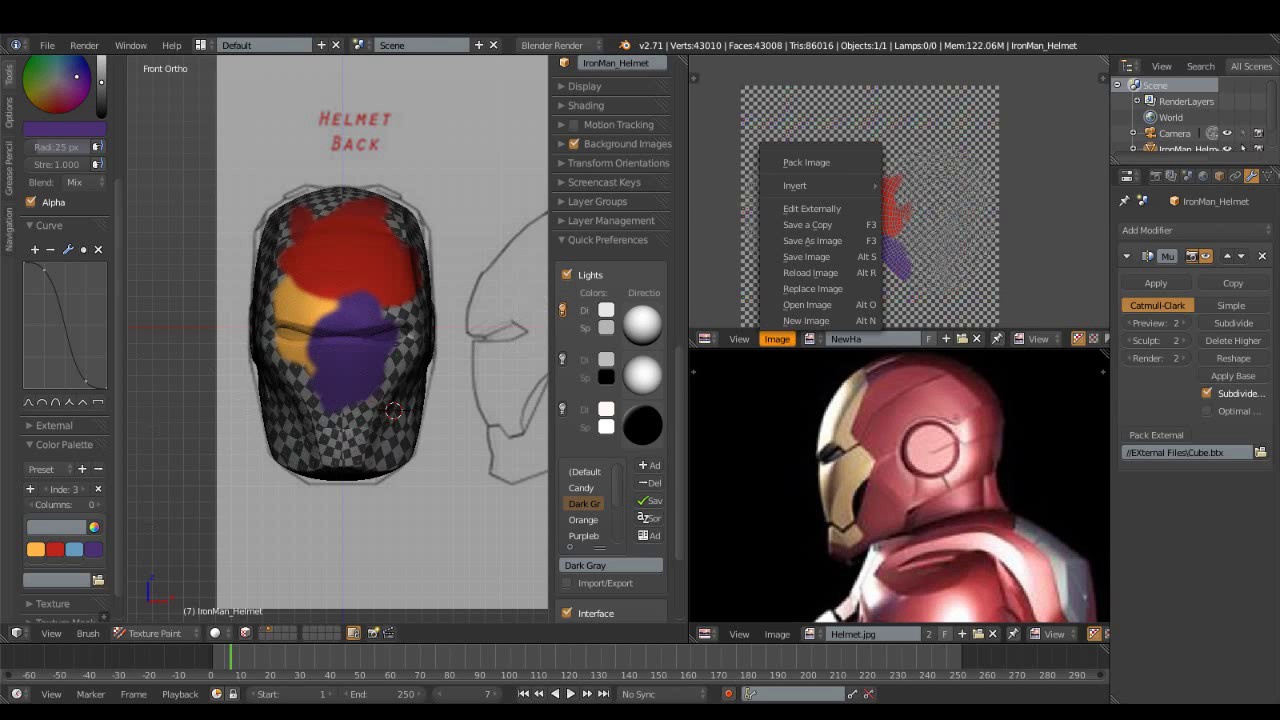
Reload the texture to wipe the test paint, then widen and recentre the helmet view.
{"action": "left_click", "coordinate": [810, 272]}
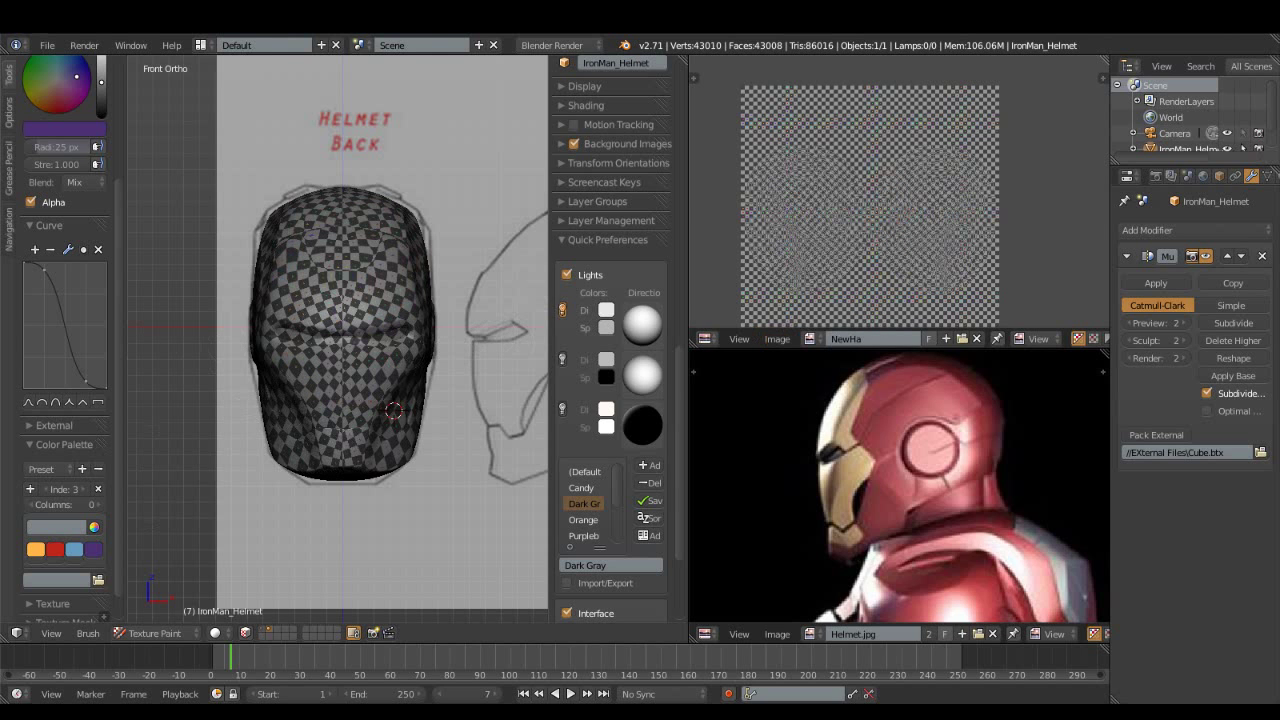
{"action": "scroll", "coordinate": [65, 300], "scroll_direction": "down", "scroll_amount": 2}
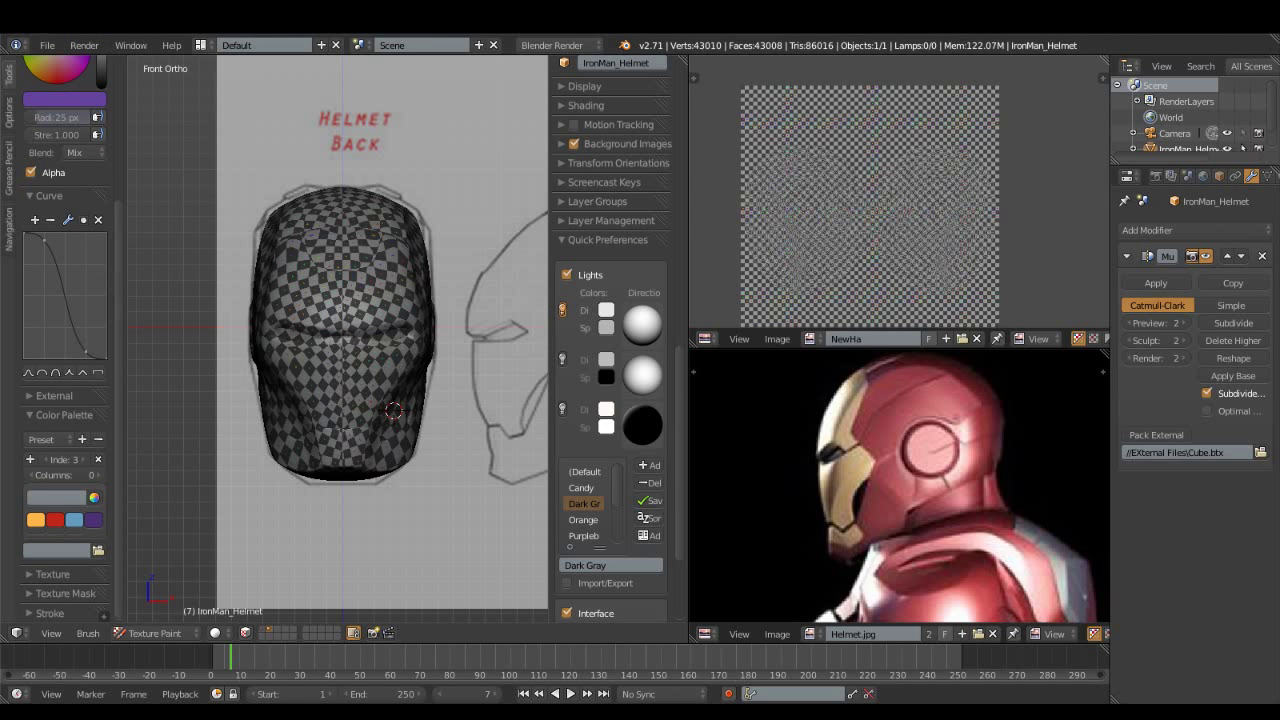
{"action": "left_click_drag", "start_coordinate": [551, 400], "coordinate": [595, 400]}
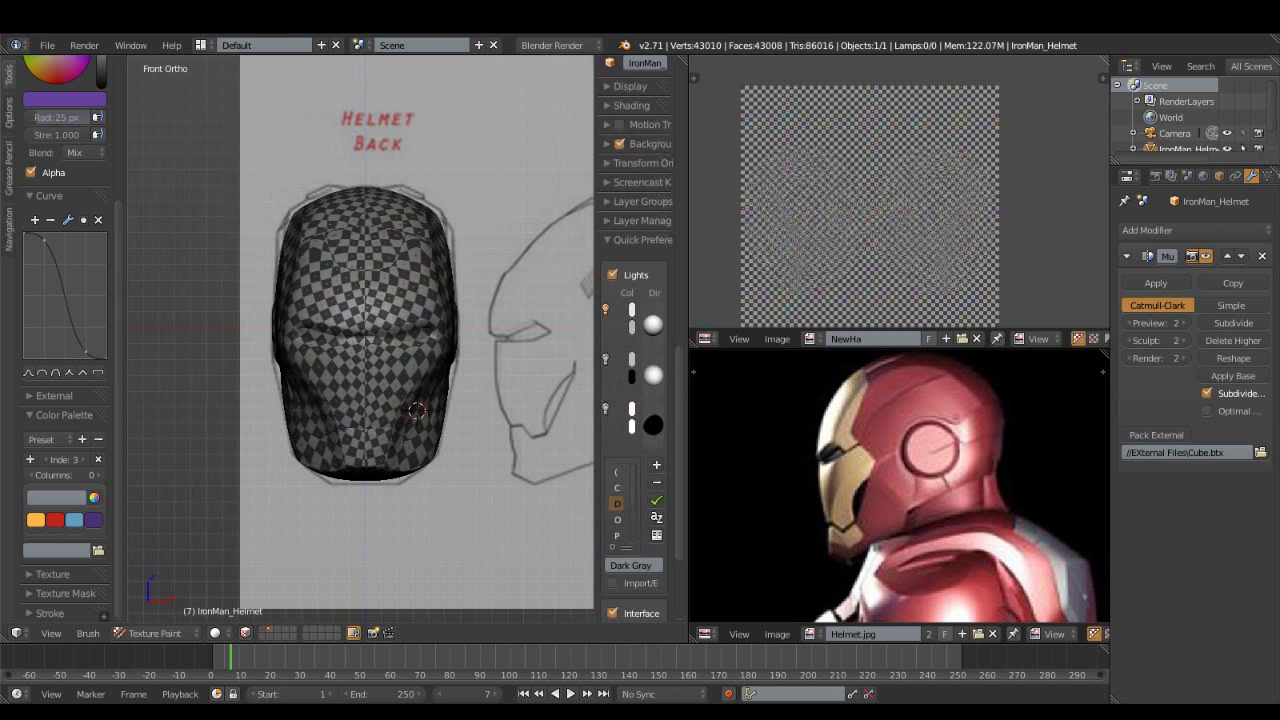
{"action": "scroll", "coordinate": [265, 373], "scroll_direction": "up", "scroll_amount": 3}
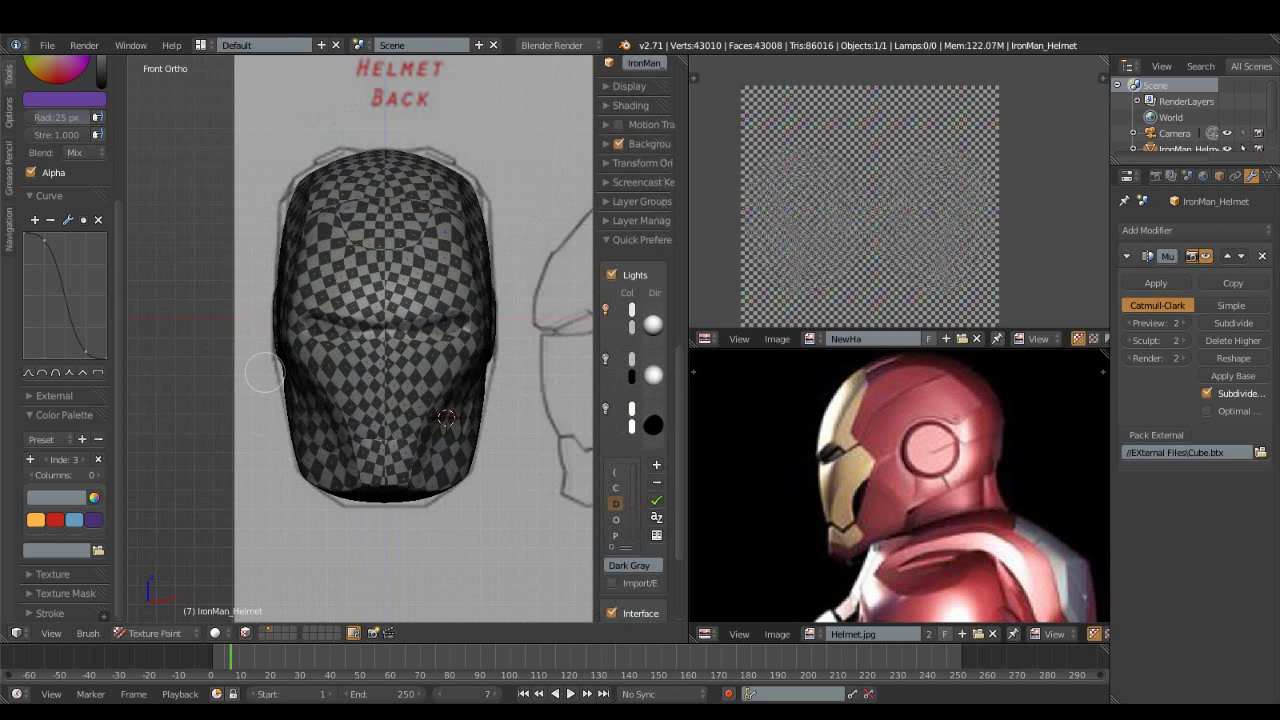
{"action": "middle_click_drag", "start_coordinate": [343, 312], "coordinate": [301, 308], "text": "shift"}
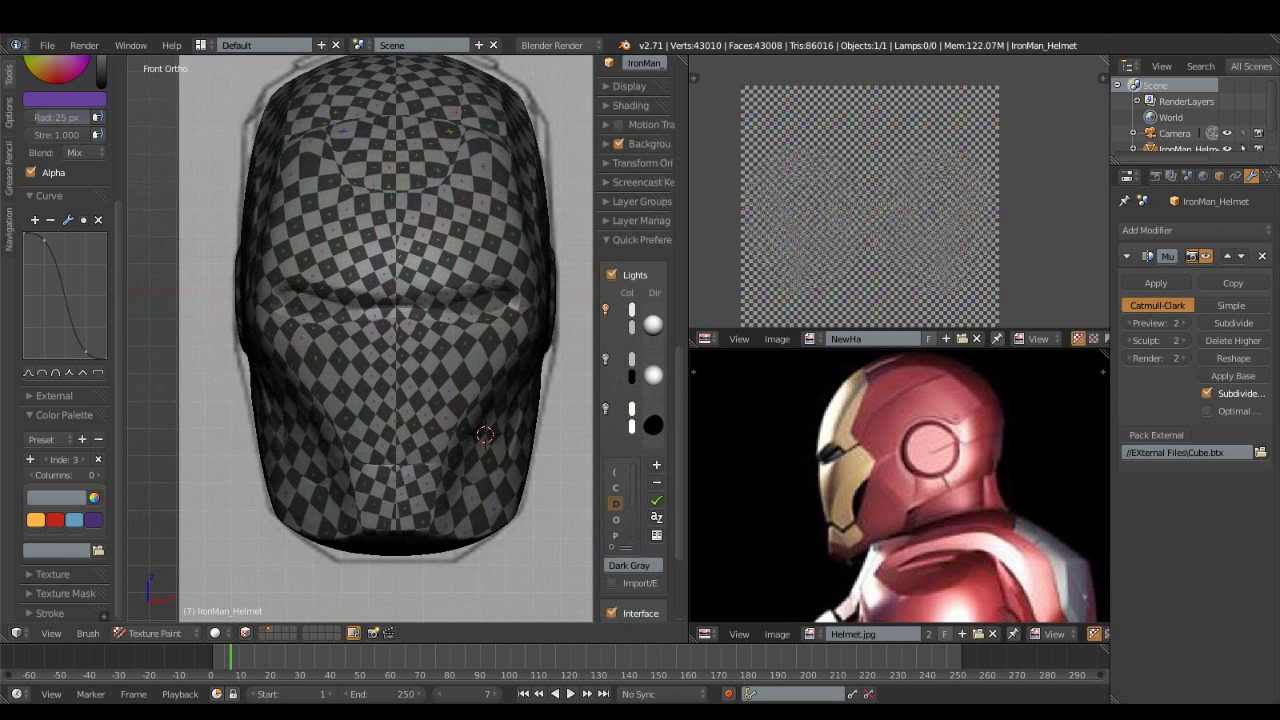
Paint an orange patch on the helmet face and enlarge the brush to 42 px.
{"action": "left_click", "coordinate": [35, 520]}
{"action": "mouse_move", "coordinate": [375, 323]}
{"action": "left_mouse_down"}
{"action": "mouse_move", "coordinate": [355, 345]}
{"action": "mouse_move", "coordinate": [385, 360]}
{"action": "mouse_move", "coordinate": [270, 265]}
{"action": "mouse_move", "coordinate": [268, 300]}
{"action": "mouse_move", "coordinate": [330, 120]}
{"action": "mouse_move", "coordinate": [420, 150]}
{"action": "mouse_move", "coordinate": [297, 257]}
{"action": "mouse_move", "coordinate": [330, 460]}
{"action": "mouse_move", "coordinate": [290, 519]}
{"action": "left_mouse_up"}
{"action": "key", "text": "f"}
Cover the forehead and face centre in orange, checking it from several angles.
{"action": "mouse_move", "coordinate": [232, 294]}
{"action": "left_mouse_down"}
{"action": "mouse_move", "coordinate": [320, 110]}
{"action": "mouse_move", "coordinate": [270, 200]}
{"action": "mouse_move", "coordinate": [460, 230]}
{"action": "mouse_move", "coordinate": [491, 361]}
{"action": "mouse_move", "coordinate": [505, 281]}
{"action": "mouse_move", "coordinate": [523, 275]}
{"action": "mouse_move", "coordinate": [477, 525]}
{"action": "mouse_move", "coordinate": [400, 530]}
{"action": "mouse_move", "coordinate": [340, 510]}
{"action": "mouse_move", "coordinate": [440, 420]}
{"action": "mouse_move", "coordinate": [419, 390]}
{"action": "mouse_move", "coordinate": [495, 430]}
{"action": "mouse_move", "coordinate": [445, 310]}
{"action": "mouse_move", "coordinate": [428, 371]}
{"action": "mouse_move", "coordinate": [418, 360]}
{"action": "left_mouse_up"}
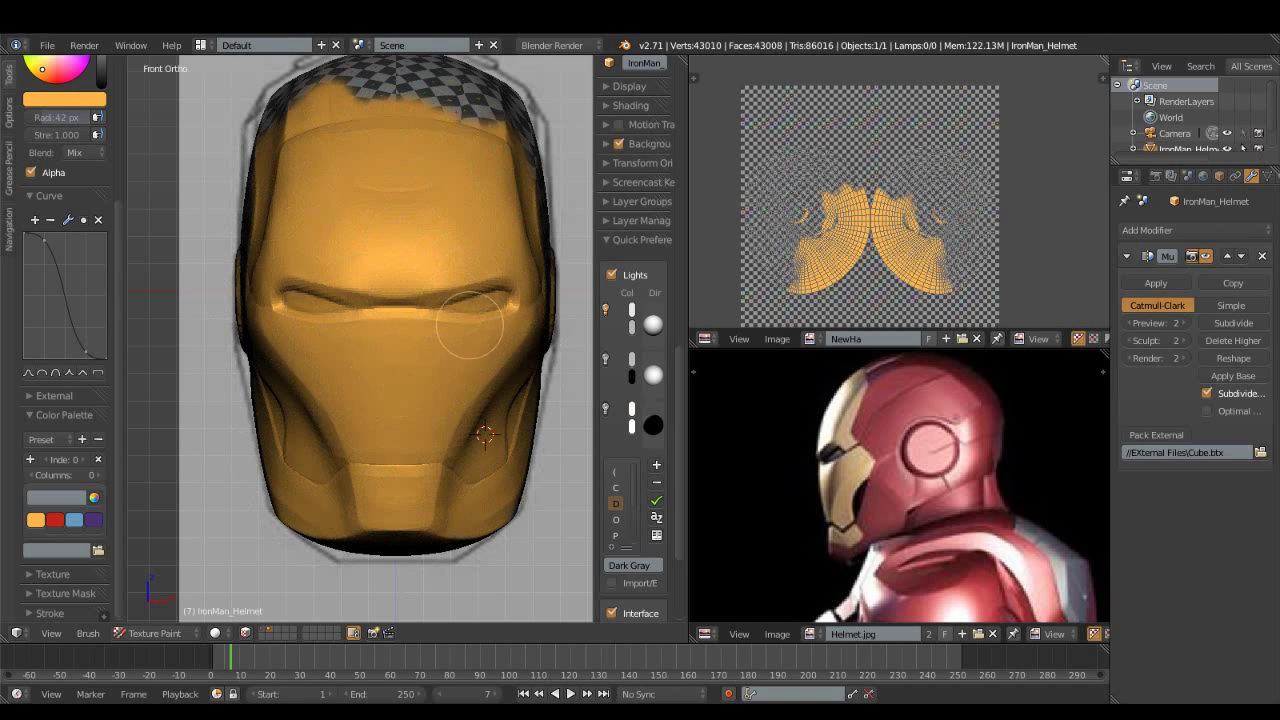
{"action": "middle_click_drag", "start_coordinate": [513, 307], "coordinate": [483, 391]}
{"action": "mouse_move", "coordinate": [523, 345]}
{"action": "middle_mouse_down"}
{"action": "mouse_move", "coordinate": [420, 349]}
{"action": "mouse_move", "coordinate": [435, 350]}
{"action": "mouse_move", "coordinate": [442, 393]}
{"action": "middle_mouse_up"}
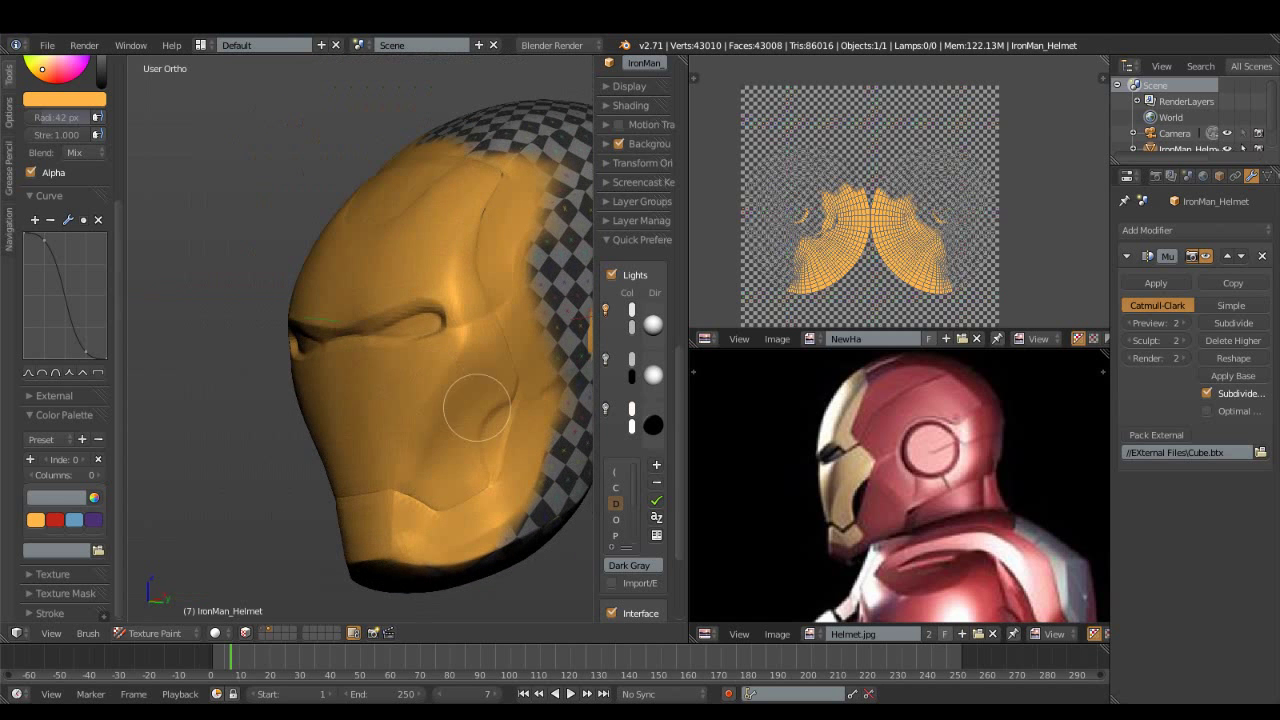
{"action": "middle_click_drag", "start_coordinate": [456, 293], "coordinate": [400, 310]}
{"action": "scroll", "coordinate": [293, 329], "scroll_direction": "up", "scroll_amount": 2}
{"action": "mouse_move", "coordinate": [293, 329]}
{"action": "middle_mouse_down"}
{"action": "mouse_move", "coordinate": [472, 355]}
{"action": "mouse_move", "coordinate": [420, 365]}
{"action": "mouse_move", "coordinate": [343, 428]}
{"action": "middle_mouse_up"}
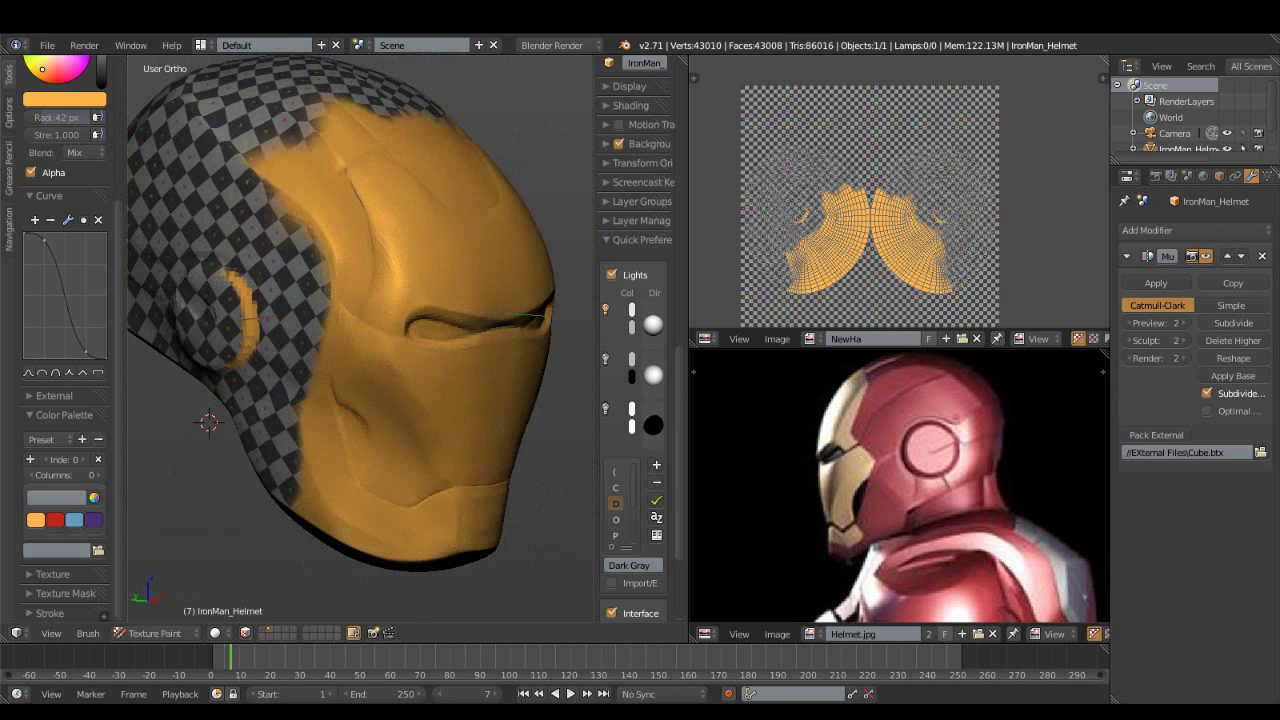
Paint the helmet's left side red, spreading up toward the top.
{"action": "left_click", "coordinate": [55, 520]}
{"action": "mouse_move", "coordinate": [252, 345]}
{"action": "left_mouse_down"}
{"action": "mouse_move", "coordinate": [232, 258]}
{"action": "mouse_move", "coordinate": [320, 233]}
{"action": "mouse_move", "coordinate": [229, 333]}
{"action": "left_mouse_up"}
{"action": "mouse_move", "coordinate": [269, 235]}
{"action": "left_mouse_down"}
{"action": "mouse_move", "coordinate": [314, 194]}
{"action": "mouse_move", "coordinate": [338, 261]}
{"action": "mouse_move", "coordinate": [300, 266]}
{"action": "mouse_move", "coordinate": [291, 286]}
{"action": "mouse_move", "coordinate": [216, 290]}
{"action": "left_mouse_up"}
{"action": "middle_click_drag", "start_coordinate": [216, 290], "coordinate": [310, 350]}
{"action": "mouse_move", "coordinate": [310, 350]}
{"action": "left_mouse_down"}
{"action": "mouse_move", "coordinate": [283, 237]}
{"action": "mouse_move", "coordinate": [240, 349]}
{"action": "mouse_move", "coordinate": [348, 230]}
{"action": "mouse_move", "coordinate": [417, 274]}
{"action": "left_mouse_up"}
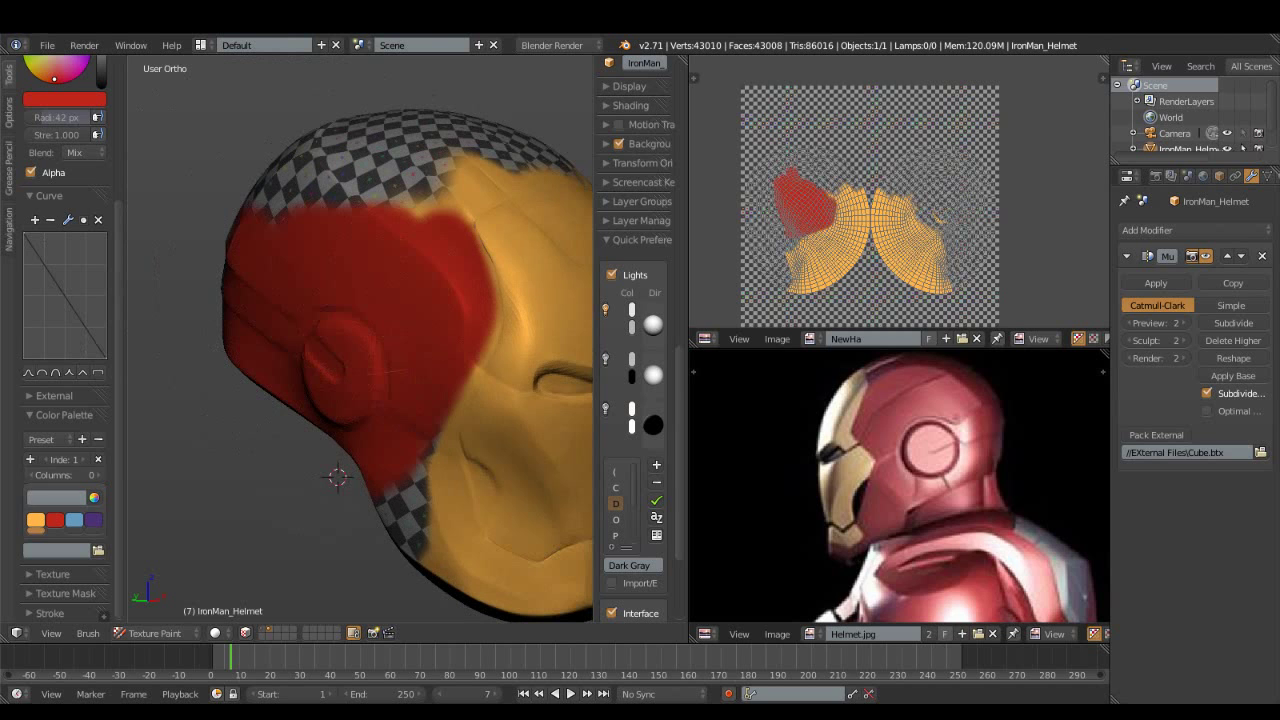
Repaint the red edge on the helmet side in orange.
{"action": "left_click", "coordinate": [35, 520]}
{"action": "mouse_move", "coordinate": [530, 290]}
{"action": "left_mouse_down"}
{"action": "mouse_move", "coordinate": [495, 290]}
{"action": "mouse_move", "coordinate": [480, 240]}
{"action": "mouse_move", "coordinate": [485, 387]}
{"action": "mouse_move", "coordinate": [386, 352]}
{"action": "left_mouse_up"}
{"action": "mouse_move", "coordinate": [491, 361]}
{"action": "middle_mouse_down"}
{"action": "mouse_move", "coordinate": [329, 351]}
{"action": "mouse_move", "coordinate": [290, 398]}
{"action": "middle_mouse_up"}
{"action": "mouse_move", "coordinate": [283, 447]}
{"action": "middle_mouse_down"}
{"action": "mouse_move", "coordinate": [381, 397]}
{"action": "mouse_move", "coordinate": [323, 550]}
{"action": "mouse_move", "coordinate": [200, 423]}
{"action": "mouse_move", "coordinate": [440, 316]}
{"action": "middle_mouse_up"}
Paint the helmet's other side red from the face edge toward the back and top.
{"action": "left_click", "coordinate": [55, 519]}
{"action": "mouse_move", "coordinate": [440, 316]}
{"action": "left_mouse_down"}
{"action": "mouse_move", "coordinate": [440, 330]}
{"action": "mouse_move", "coordinate": [390, 285]}
{"action": "mouse_move", "coordinate": [400, 323]}
{"action": "mouse_move", "coordinate": [480, 230]}
{"action": "mouse_move", "coordinate": [562, 420]}
{"action": "left_mouse_up"}
{"action": "middle_click_drag", "start_coordinate": [562, 420], "coordinate": [423, 428]}
{"action": "mouse_move", "coordinate": [423, 428]}
{"action": "left_mouse_down"}
{"action": "mouse_move", "coordinate": [414, 423]}
{"action": "mouse_move", "coordinate": [528, 314]}
{"action": "mouse_move", "coordinate": [357, 347]}
{"action": "mouse_move", "coordinate": [290, 265]}
{"action": "mouse_move", "coordinate": [255, 295]}
{"action": "mouse_move", "coordinate": [447, 250]}
{"action": "mouse_move", "coordinate": [391, 237]}
{"action": "left_mouse_up"}
{"action": "mouse_move", "coordinate": [391, 237]}
{"action": "middle_mouse_down"}
{"action": "mouse_move", "coordinate": [486, 309]}
{"action": "mouse_move", "coordinate": [391, 371]}
{"action": "middle_mouse_up"}
{"action": "mouse_move", "coordinate": [391, 371]}
{"action": "left_mouse_down"}
{"action": "mouse_move", "coordinate": [435, 413]}
{"action": "mouse_move", "coordinate": [549, 343]}
{"action": "mouse_move", "coordinate": [366, 334]}
{"action": "mouse_move", "coordinate": [391, 243]}
{"action": "mouse_move", "coordinate": [352, 189]}
{"action": "mouse_move", "coordinate": [414, 234]}
{"action": "left_mouse_up"}
{"action": "mouse_move", "coordinate": [414, 234]}
{"action": "middle_mouse_down"}
{"action": "mouse_move", "coordinate": [337, 306]}
{"action": "mouse_move", "coordinate": [320, 395]}
{"action": "middle_mouse_up"}
{"action": "mouse_move", "coordinate": [307, 398]}
{"action": "left_mouse_down"}
{"action": "mouse_move", "coordinate": [355, 310]}
{"action": "mouse_move", "coordinate": [306, 157]}
{"action": "mouse_move", "coordinate": [384, 216]}
{"action": "left_mouse_up"}
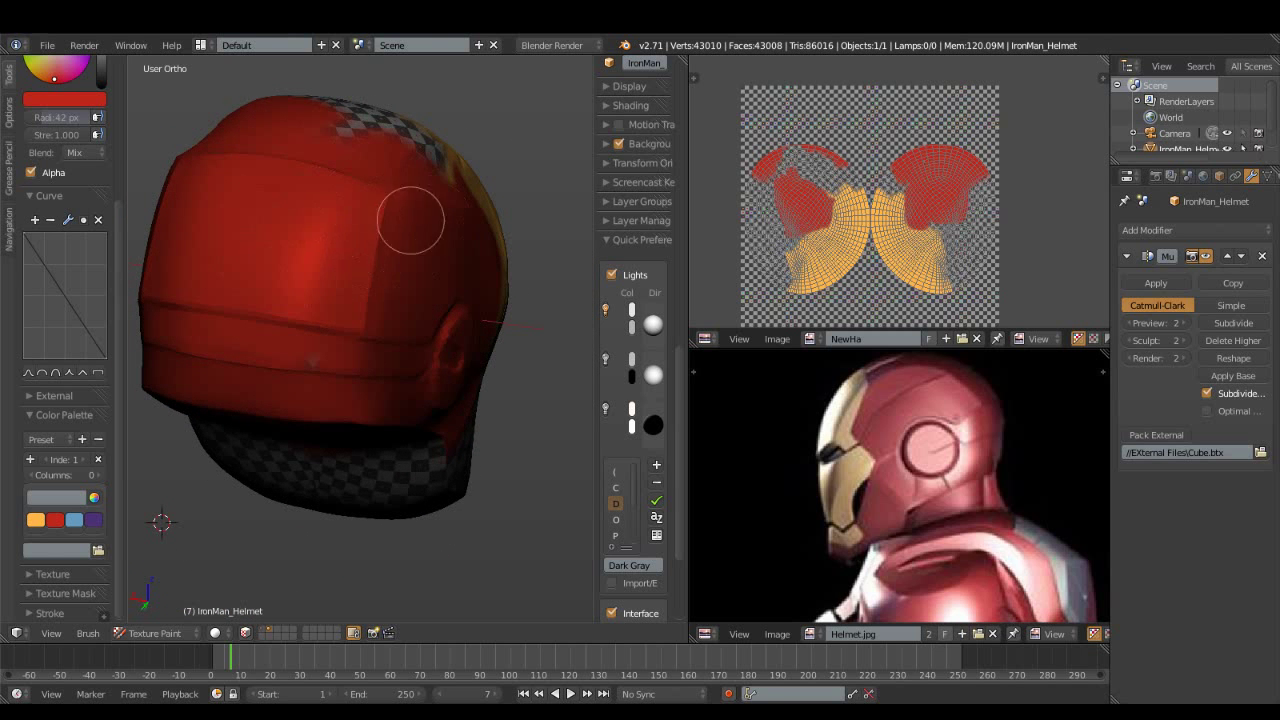
{"action": "left_click_drag", "start_coordinate": [337, 389], "coordinate": [314, 400]}
Cover the remaining checker areas on the back and side in red.
{"action": "middle_click_drag", "start_coordinate": [314, 400], "coordinate": [326, 324]}
{"action": "mouse_move", "coordinate": [336, 248]}
{"action": "middle_mouse_down"}
{"action": "mouse_move", "coordinate": [437, 286]}
{"action": "mouse_move", "coordinate": [409, 263]}
{"action": "mouse_move", "coordinate": [420, 323]}
{"action": "mouse_move", "coordinate": [337, 286]}
{"action": "middle_mouse_up"}
{"action": "mouse_move", "coordinate": [337, 286]}
{"action": "left_mouse_down"}
{"action": "mouse_move", "coordinate": [257, 251]}
{"action": "mouse_move", "coordinate": [269, 380]}
{"action": "mouse_move", "coordinate": [314, 294]}
{"action": "mouse_move", "coordinate": [343, 320]}
{"action": "mouse_move", "coordinate": [363, 371]}
{"action": "left_mouse_up"}
{"action": "middle_click_drag", "start_coordinate": [363, 371], "coordinate": [269, 388]}
{"action": "mouse_move", "coordinate": [269, 388]}
{"action": "left_mouse_down"}
{"action": "mouse_move", "coordinate": [314, 343]}
{"action": "mouse_move", "coordinate": [320, 194]}
{"action": "mouse_move", "coordinate": [371, 297]}
{"action": "mouse_move", "coordinate": [343, 210]}
{"action": "mouse_move", "coordinate": [428, 366]}
{"action": "mouse_move", "coordinate": [400, 457]}
{"action": "mouse_move", "coordinate": [385, 355]}
{"action": "mouse_move", "coordinate": [289, 406]}
{"action": "mouse_move", "coordinate": [240, 529]}
{"action": "mouse_move", "coordinate": [360, 529]}
{"action": "mouse_move", "coordinate": [316, 487]}
{"action": "mouse_move", "coordinate": [414, 491]}
{"action": "mouse_move", "coordinate": [376, 552]}
{"action": "left_mouse_up"}
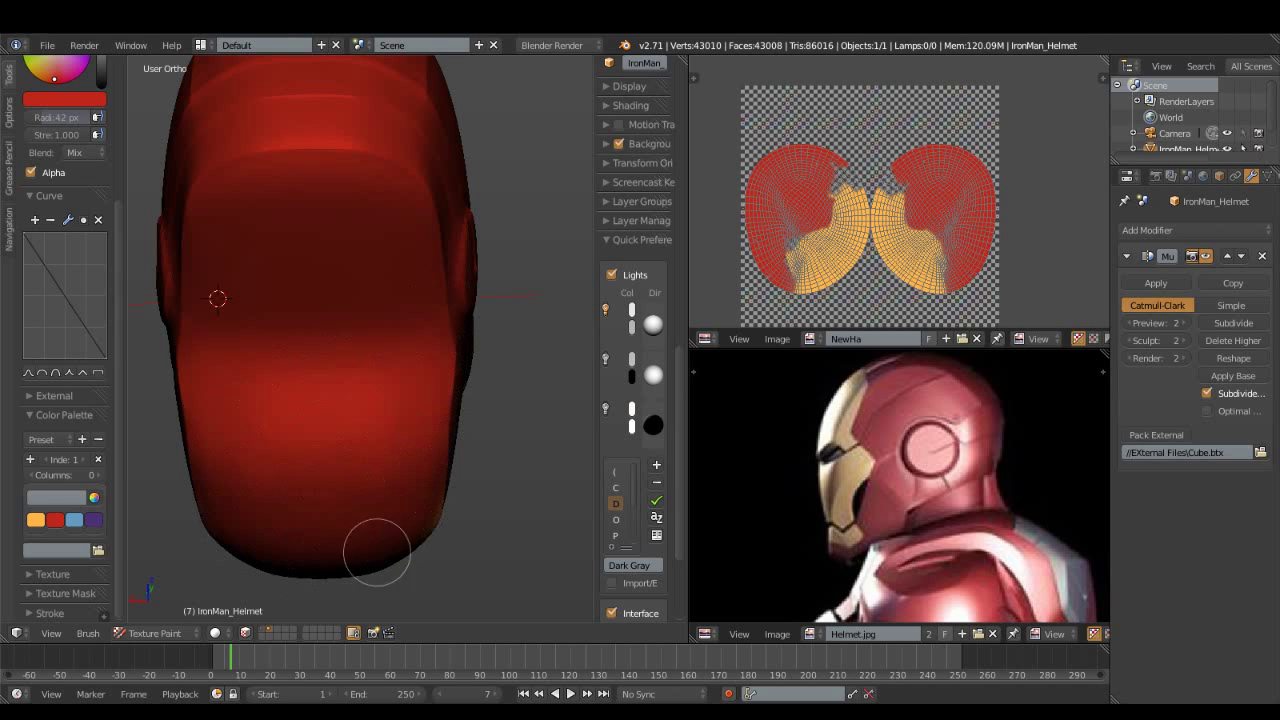
Paint red over stray gold and checker spots by the face edge and crown.
{"action": "middle_click_drag", "start_coordinate": [393, 307], "coordinate": [354, 326]}
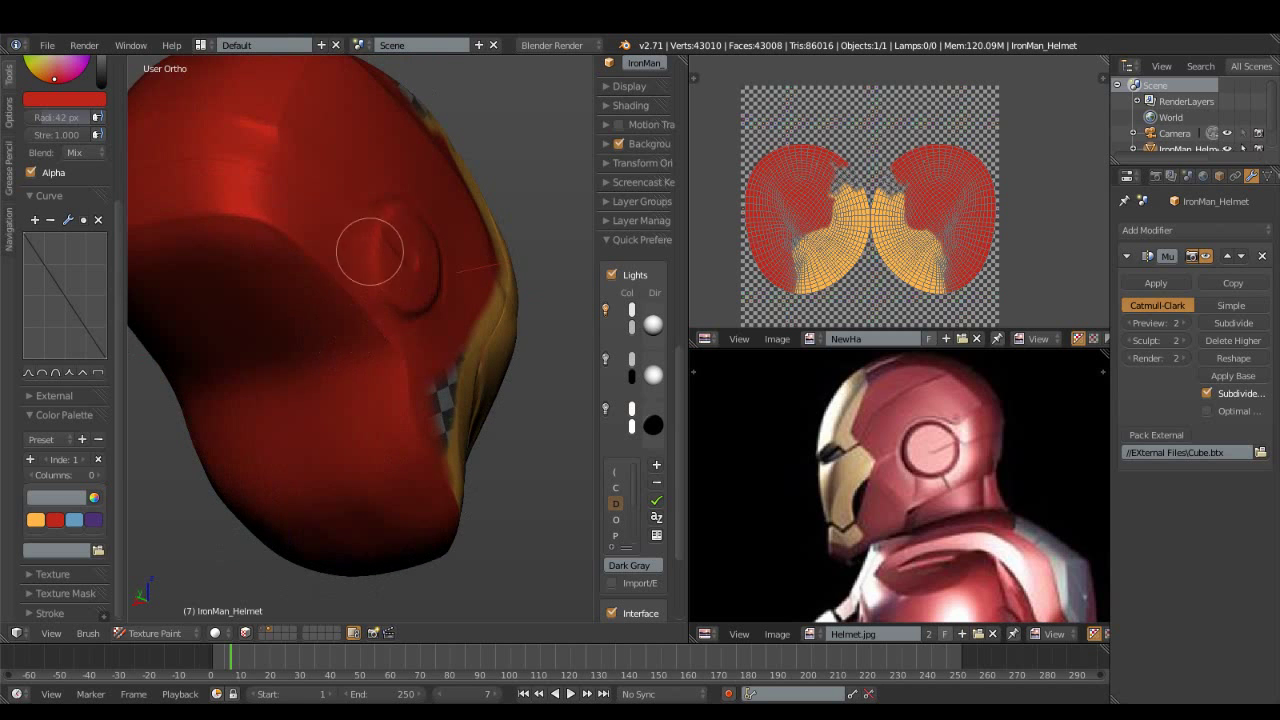
{"action": "middle_click_drag", "start_coordinate": [384, 213], "coordinate": [378, 335]}
{"action": "mouse_move", "coordinate": [380, 343]}
{"action": "left_mouse_down"}
{"action": "mouse_move", "coordinate": [400, 286]}
{"action": "mouse_move", "coordinate": [412, 392]}
{"action": "left_mouse_up"}
{"action": "middle_click_drag", "start_coordinate": [409, 386], "coordinate": [343, 320]}
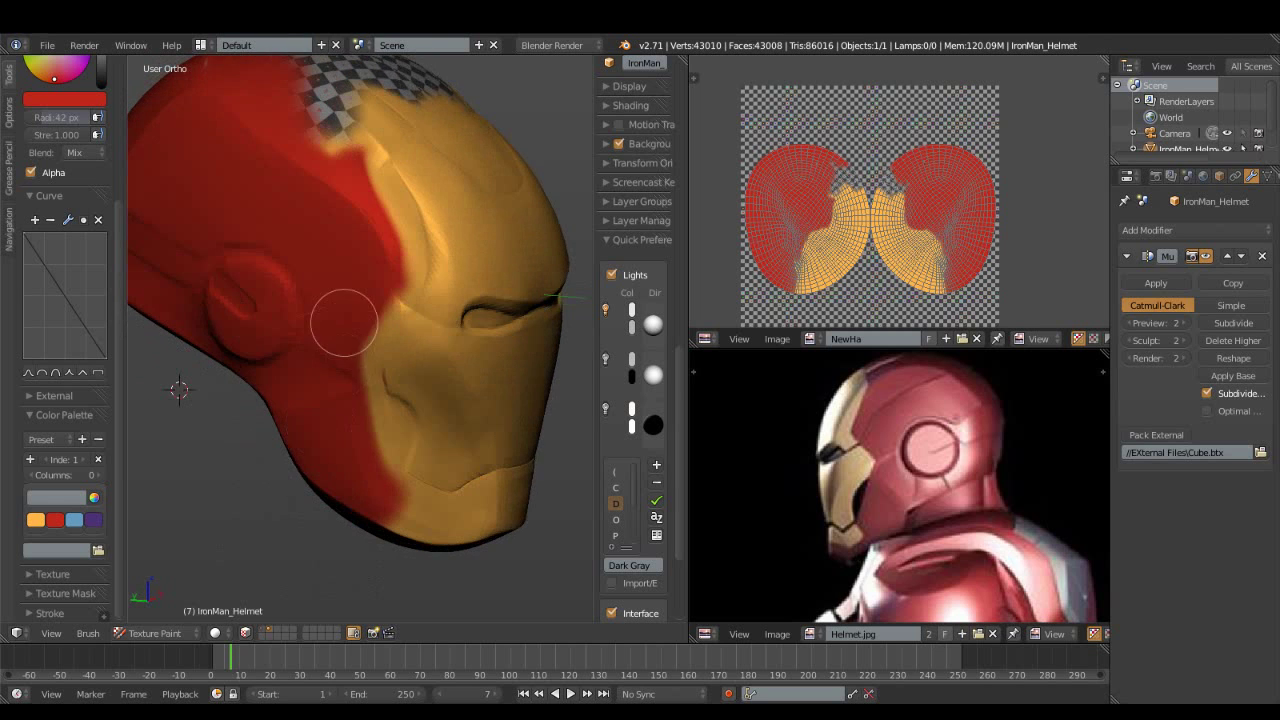
{"action": "left_click", "coordinate": [35, 520]}
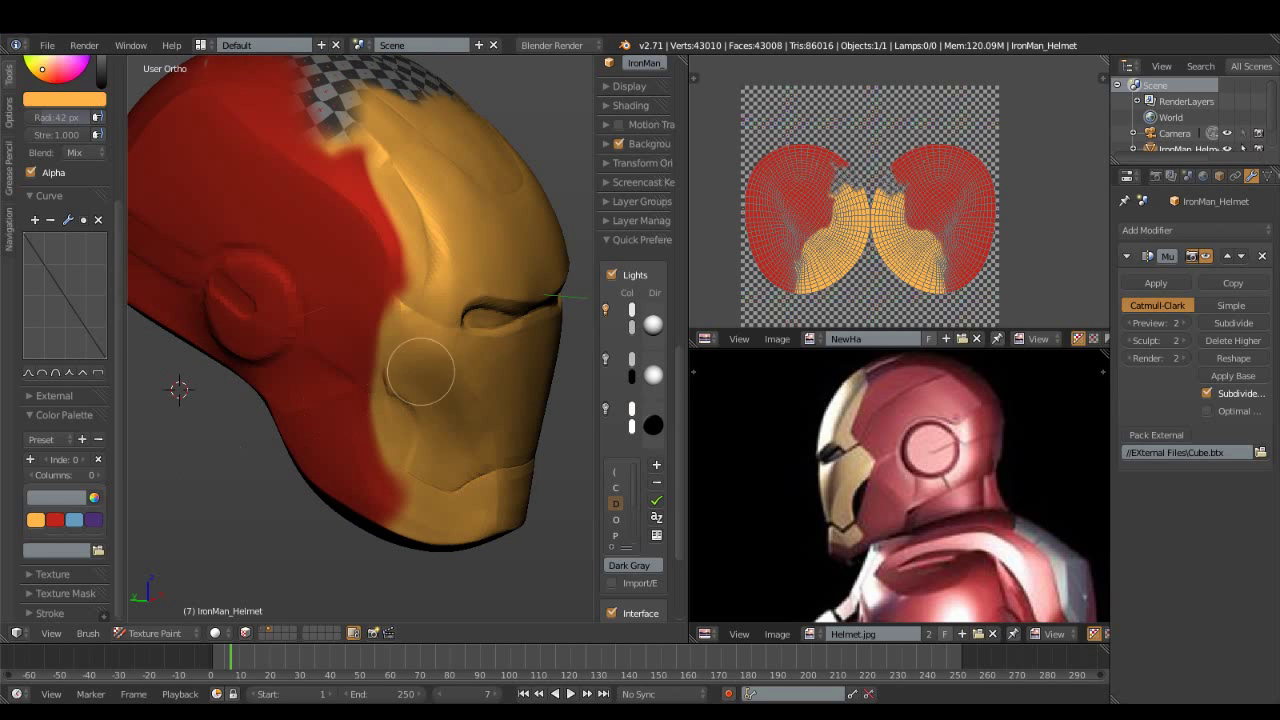
{"action": "middle_click_drag", "start_coordinate": [490, 401], "coordinate": [222, 465]}
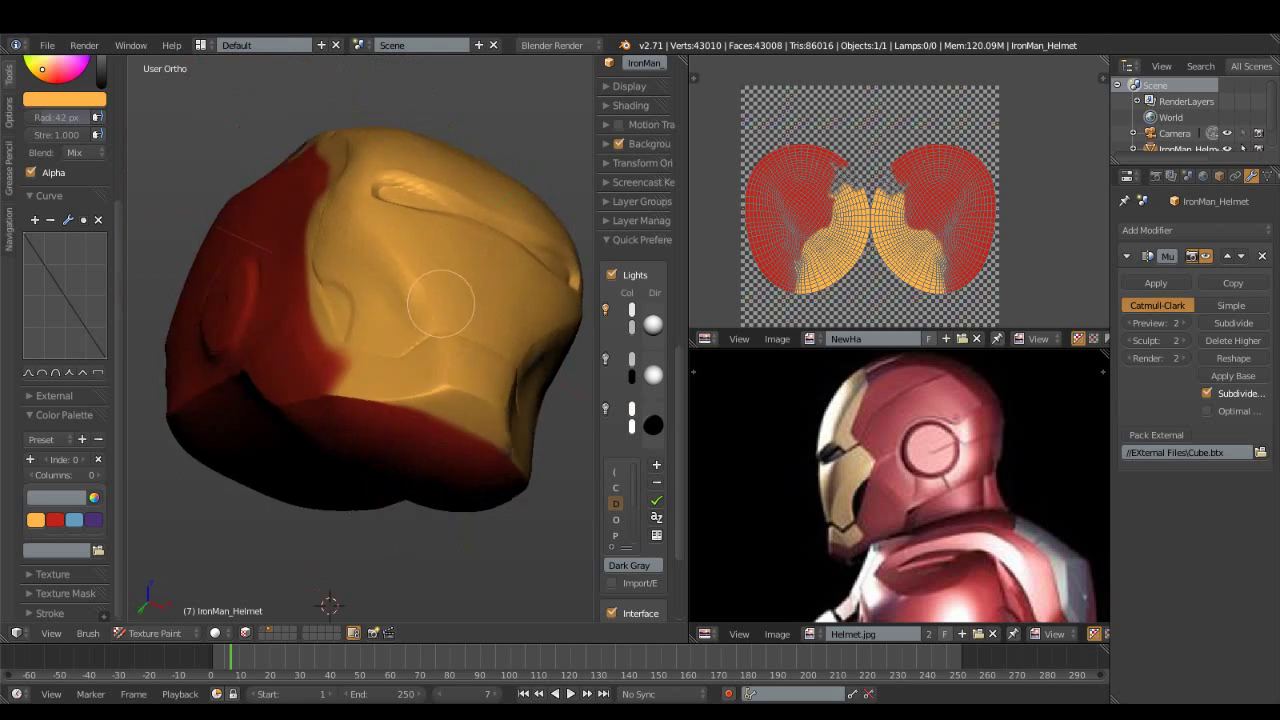
{"action": "left_click", "coordinate": [55, 520]}
{"action": "left_click_drag", "start_coordinate": [372, 360], "coordinate": [425, 364]}
{"action": "left_click_drag", "start_coordinate": [486, 329], "coordinate": [409, 357]}
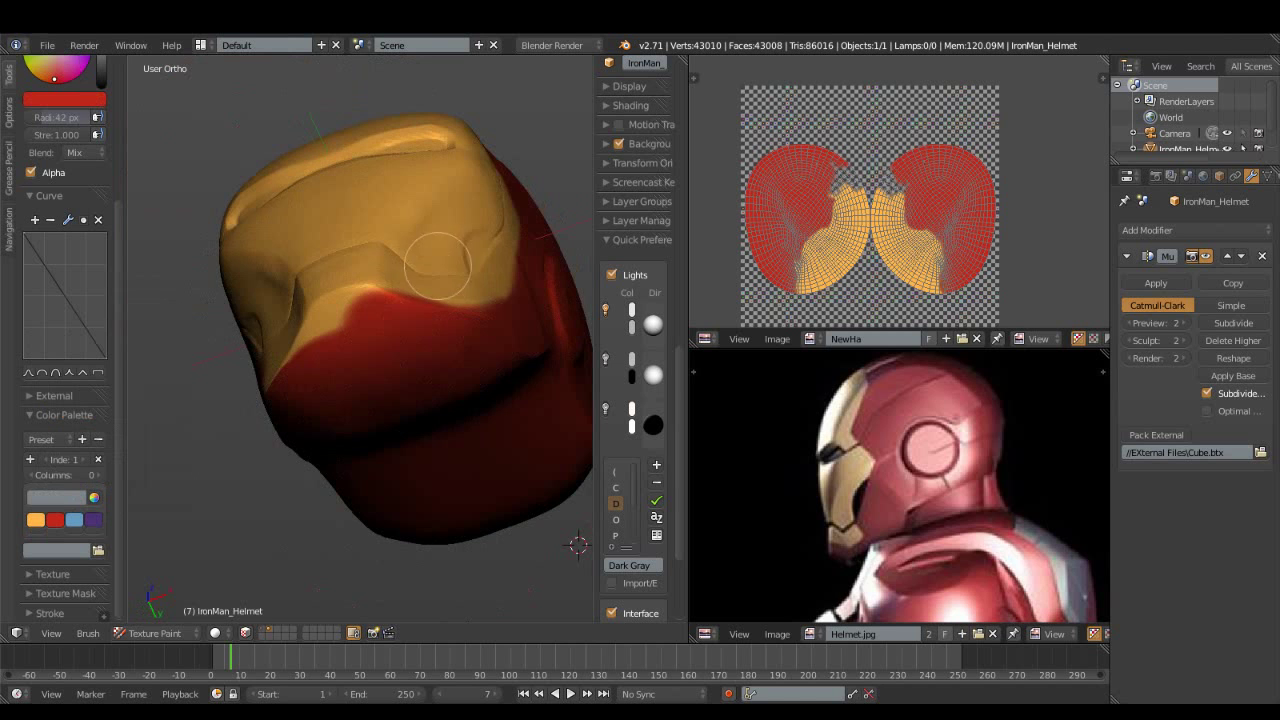
Fill the checkered top of the helmet with red, extending it over the gold edge.
{"action": "middle_click_drag", "start_coordinate": [429, 271], "coordinate": [487, 403]}
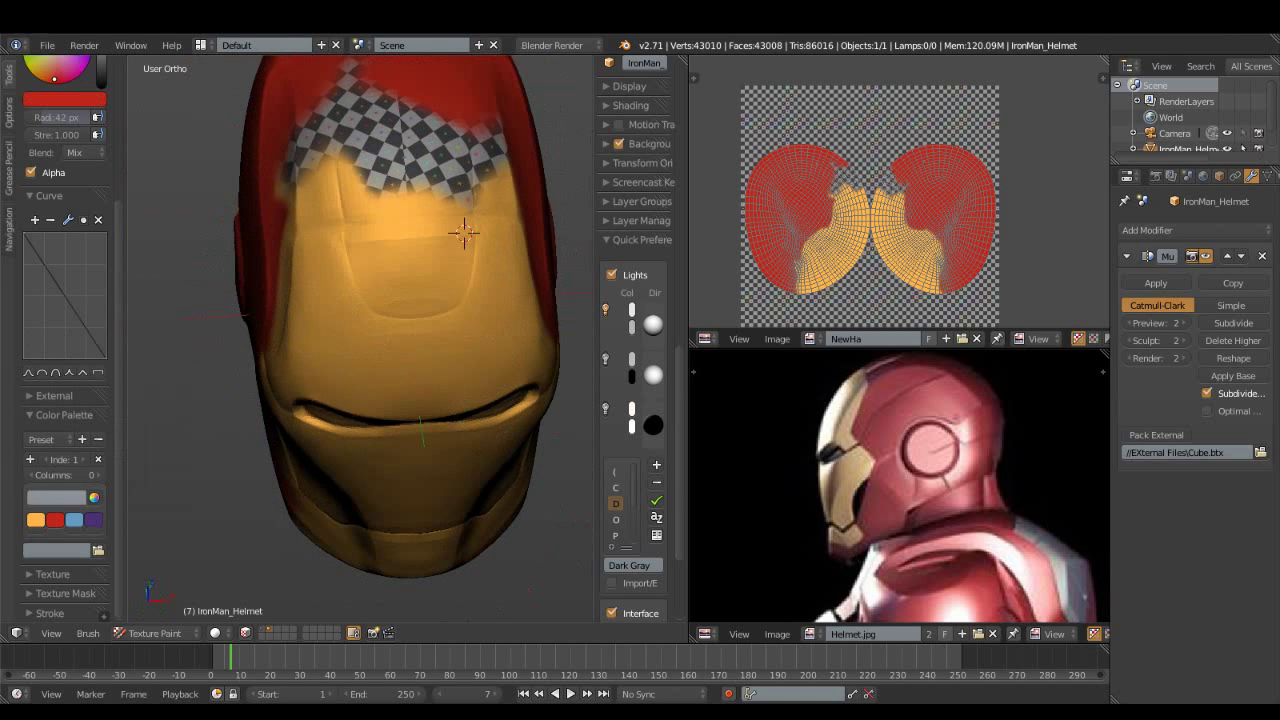
{"action": "left_click", "coordinate": [55, 520]}
{"action": "mouse_move", "coordinate": [390, 160]}
{"action": "left_mouse_down"}
{"action": "mouse_move", "coordinate": [379, 122]}
{"action": "mouse_move", "coordinate": [365, 200]}
{"action": "left_mouse_up"}
{"action": "middle_click_drag", "start_coordinate": [365, 210], "coordinate": [300, 243]}
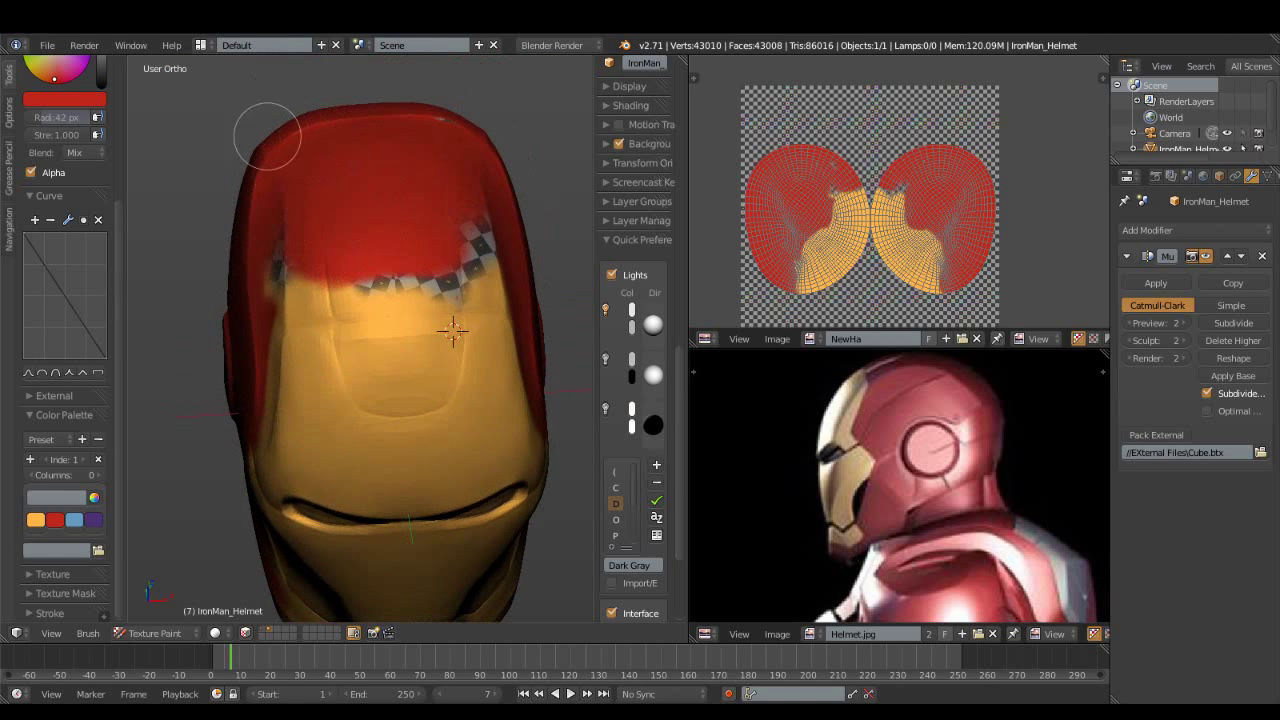
{"action": "mouse_move", "coordinate": [478, 181]}
{"action": "left_mouse_down"}
{"action": "mouse_move", "coordinate": [329, 223]}
{"action": "mouse_move", "coordinate": [229, 363]}
{"action": "mouse_move", "coordinate": [414, 251]}
{"action": "mouse_move", "coordinate": [346, 290]}
{"action": "mouse_move", "coordinate": [471, 243]}
{"action": "mouse_move", "coordinate": [423, 251]}
{"action": "left_mouse_up"}
{"action": "mouse_move", "coordinate": [500, 243]}
{"action": "middle_mouse_down"}
{"action": "mouse_move", "coordinate": [428, 236]}
{"action": "mouse_move", "coordinate": [443, 229]}
{"action": "middle_mouse_up"}
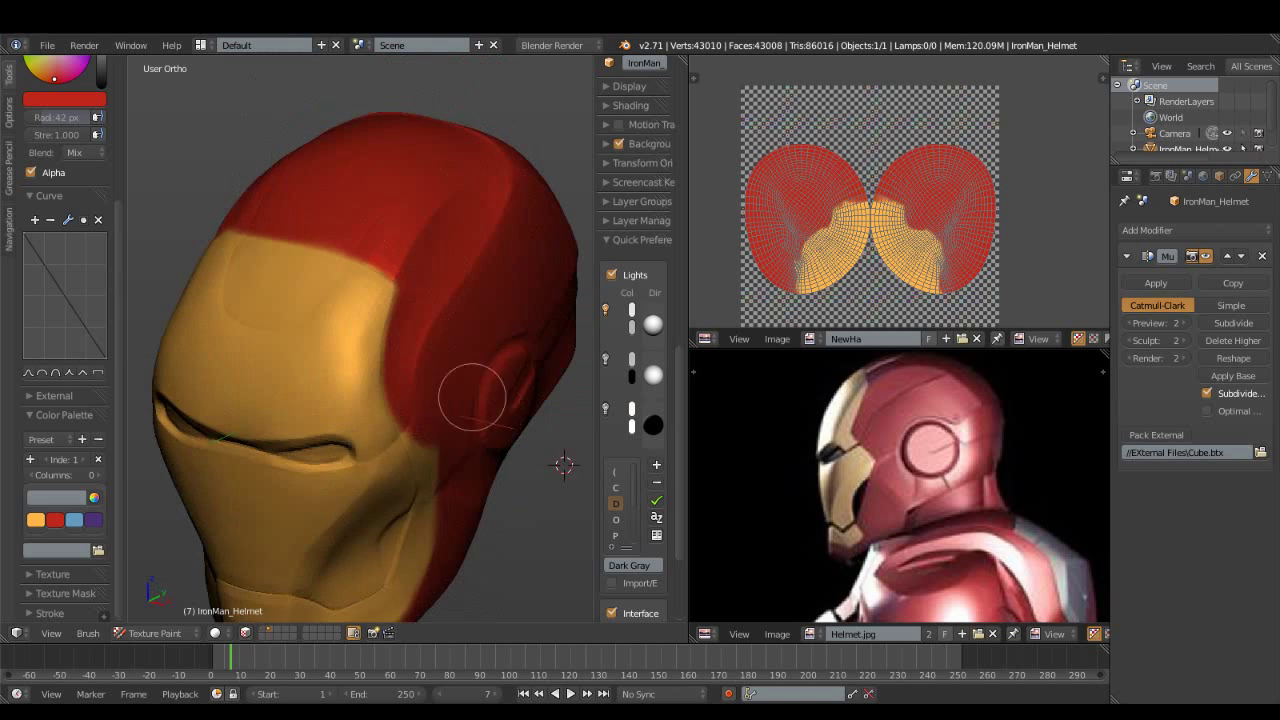
{"action": "middle_click_drag", "start_coordinate": [472, 397], "coordinate": [359, 348]}
{"action": "left_click_drag", "start_coordinate": [295, 311], "coordinate": [354, 227]}
Set the brush radius to 19 px and turn the helmet to face front.
{"action": "key", "text": "f"}
{"action": "left_click", "coordinate": [310, 315]}
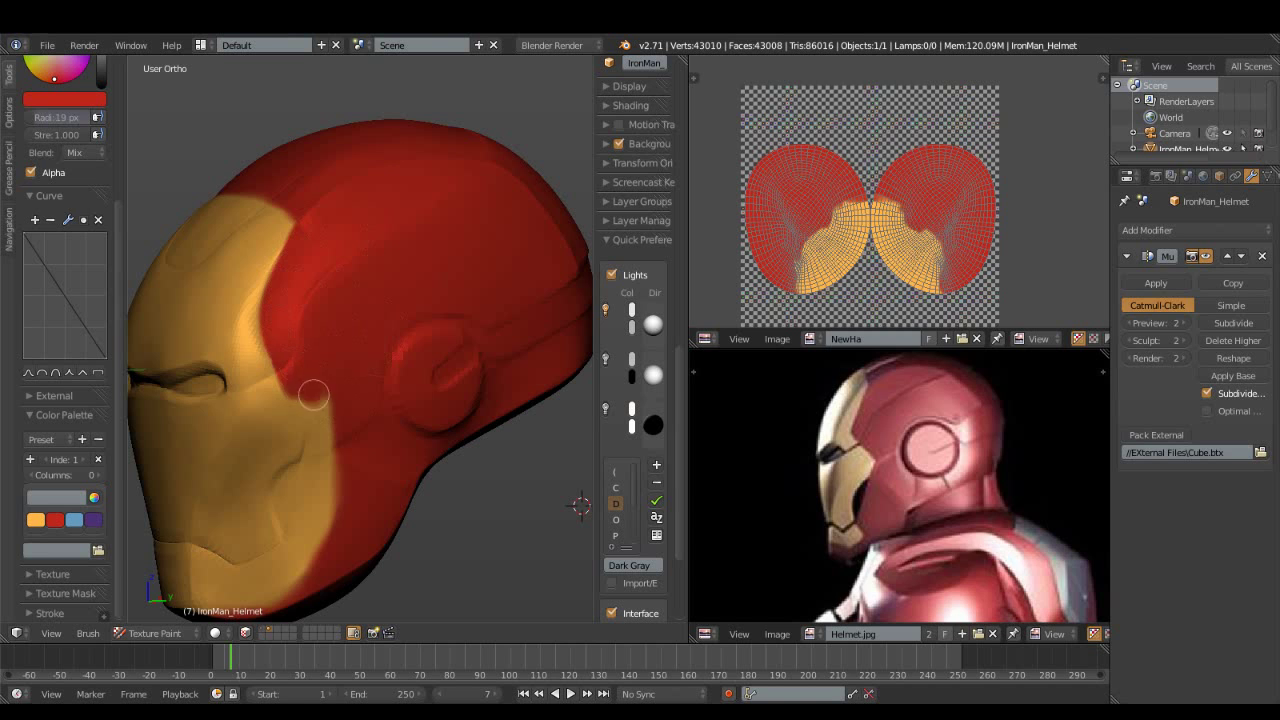
{"action": "middle_click_drag", "start_coordinate": [368, 426], "coordinate": [400, 334]}
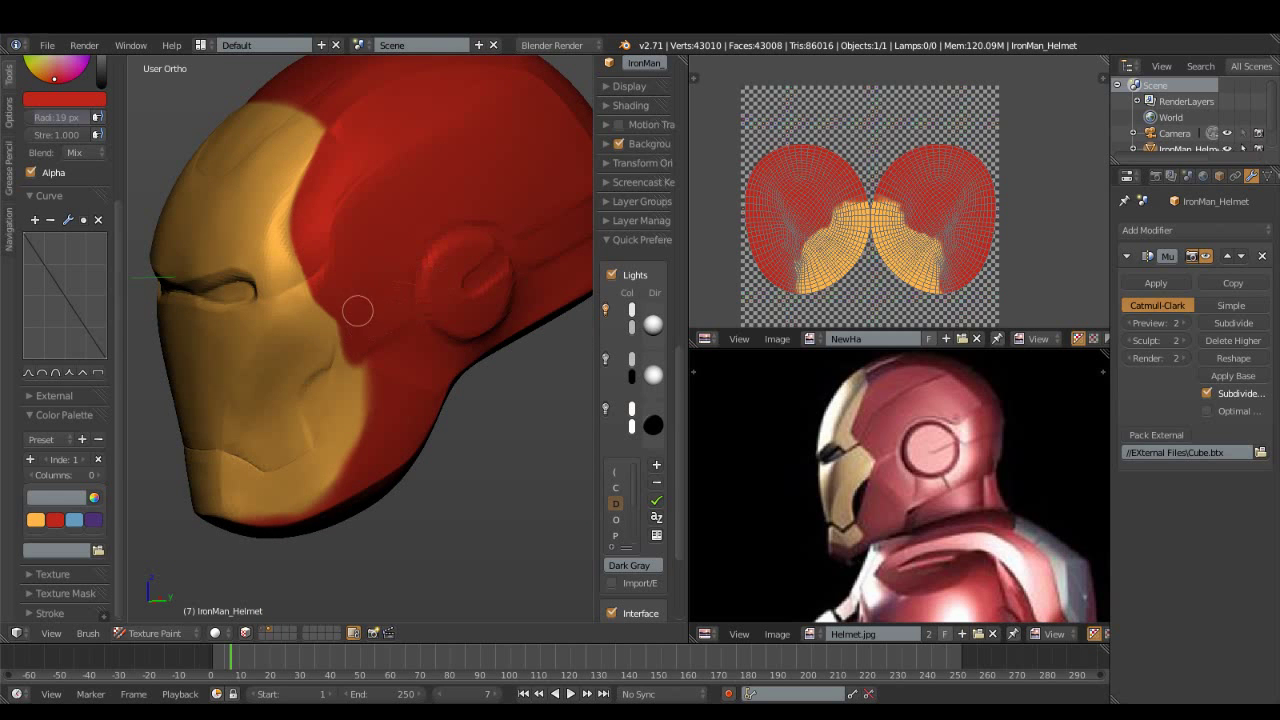
{"action": "middle_click_drag", "start_coordinate": [374, 420], "coordinate": [540, 392]}
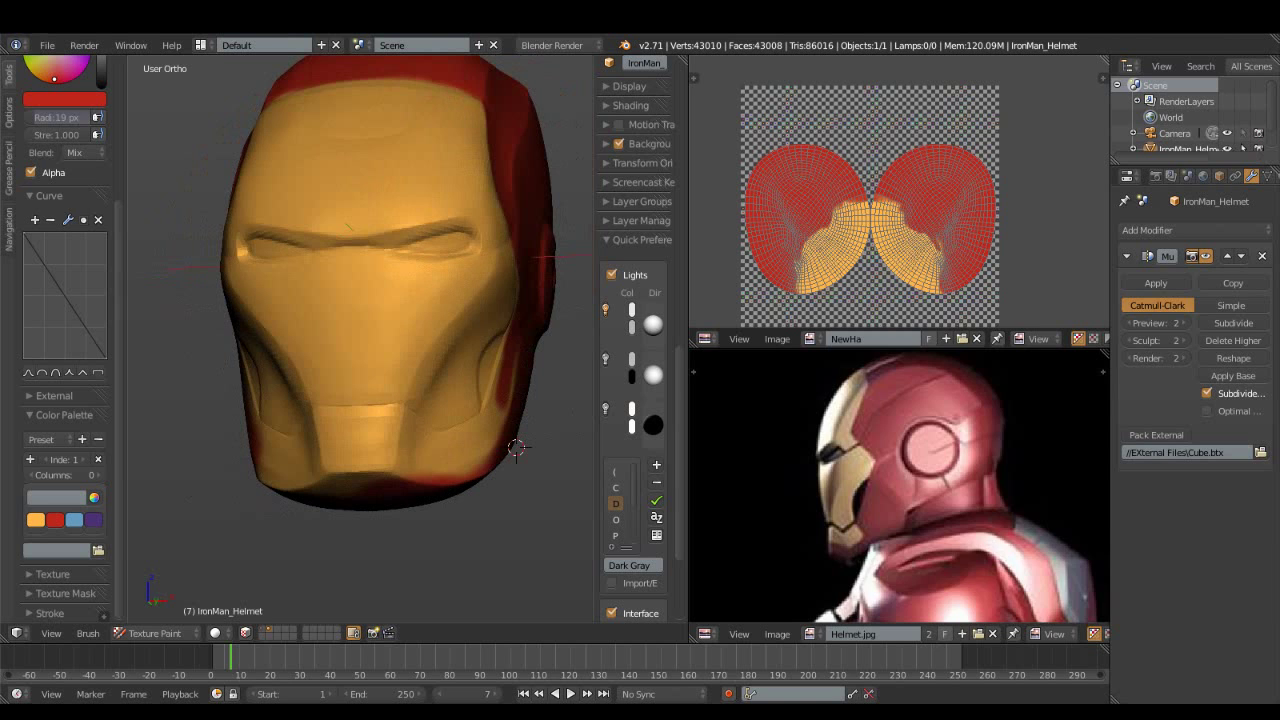
{"action": "scroll", "coordinate": [898, 487], "scroll_direction": "up", "scroll_amount": 3}
In front view, paint red along the right cheek and the lower chin edge.
{"action": "middle_click_drag", "start_coordinate": [980, 487], "coordinate": [680, 487]}
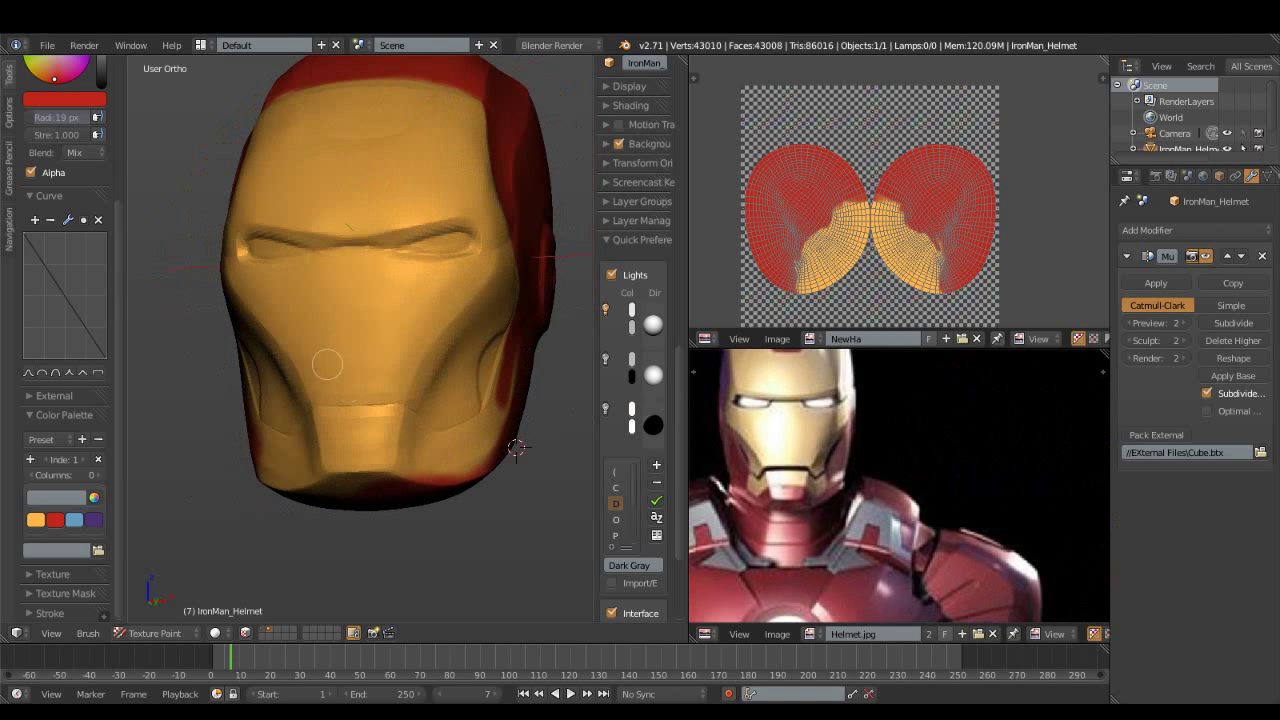
{"action": "left_click_drag", "start_coordinate": [524, 339], "coordinate": [520, 379]}
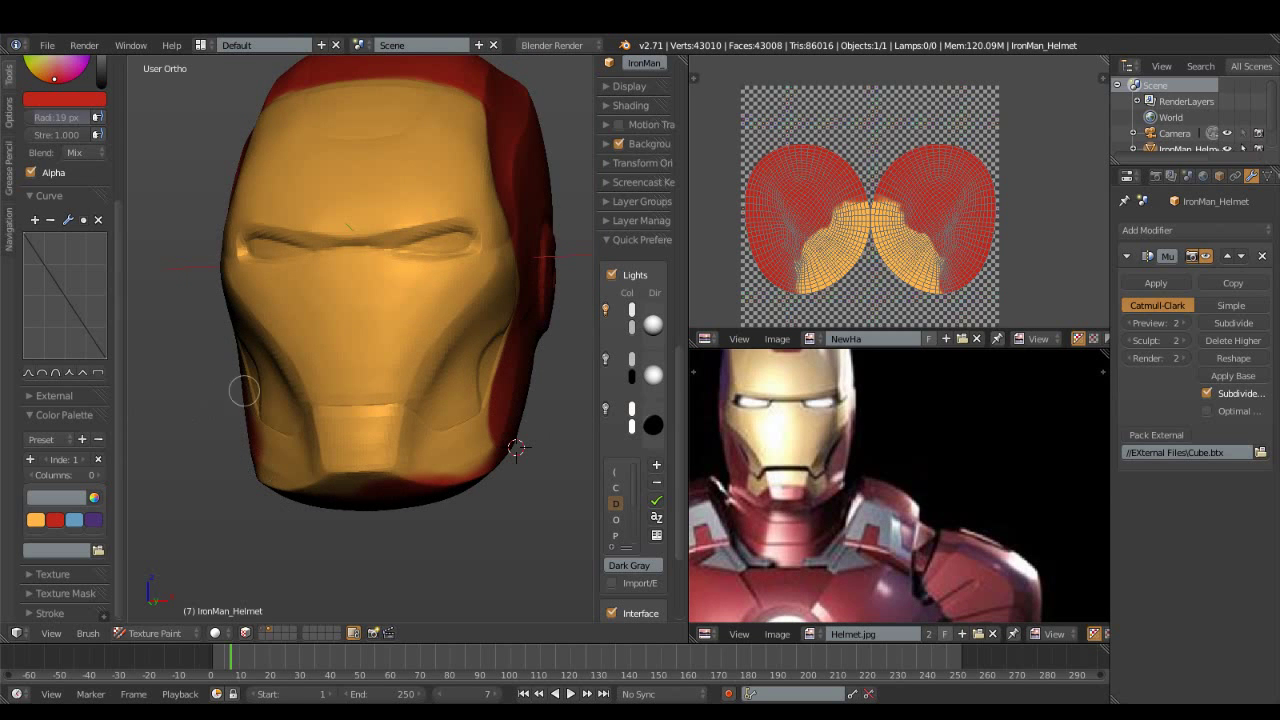
{"action": "key", "text": "KP_1"}
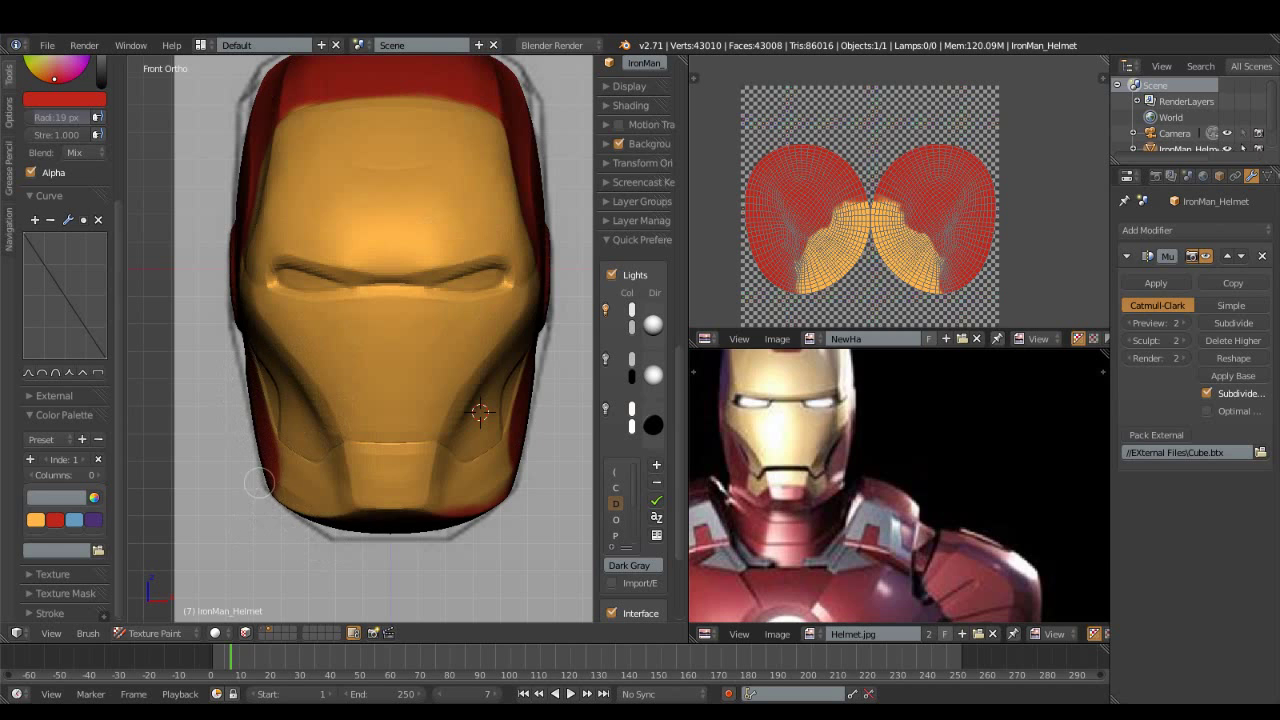
{"action": "mouse_move", "coordinate": [358, 520]}
{"action": "left_mouse_down"}
{"action": "mouse_move", "coordinate": [366, 497]}
{"action": "mouse_move", "coordinate": [416, 497]}
{"action": "left_mouse_up"}
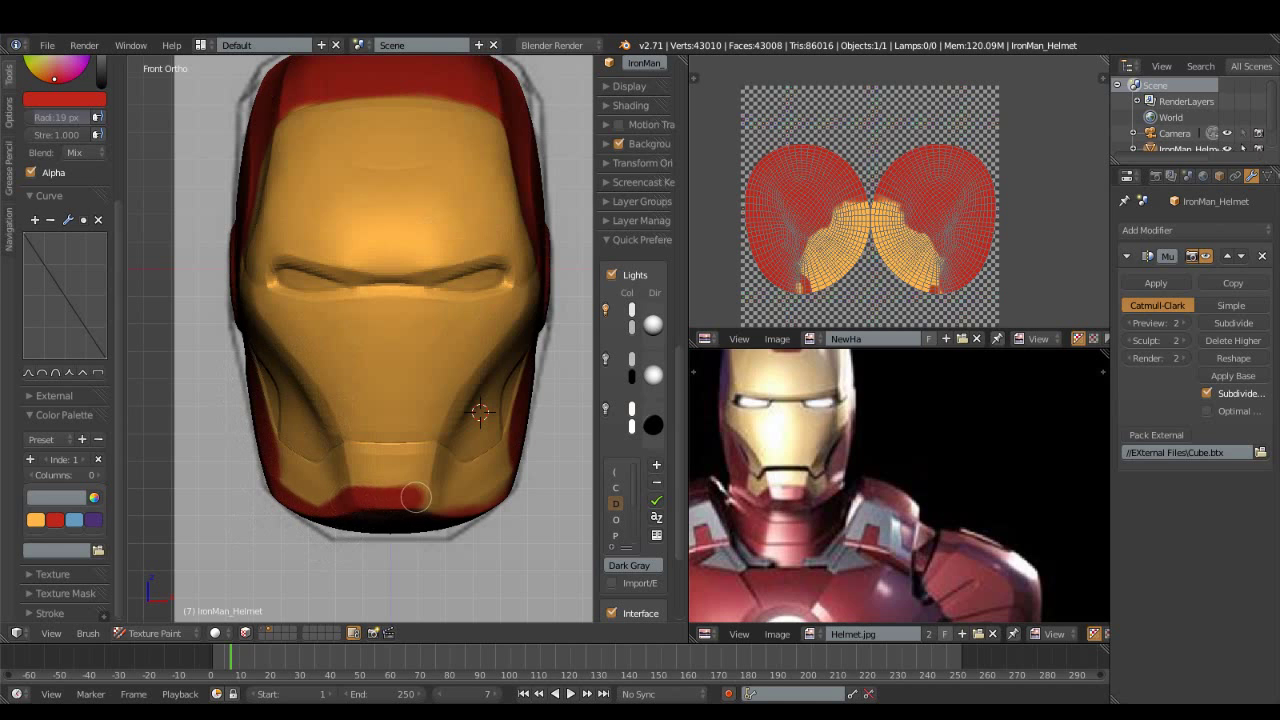
{"action": "mouse_move", "coordinate": [411, 502]}
{"action": "left_mouse_down"}
{"action": "mouse_move", "coordinate": [437, 514]}
{"action": "mouse_move", "coordinate": [417, 508]}
{"action": "mouse_move", "coordinate": [521, 503]}
{"action": "mouse_move", "coordinate": [523, 489]}
{"action": "mouse_move", "coordinate": [485, 512]}
{"action": "mouse_move", "coordinate": [539, 480]}
{"action": "mouse_move", "coordinate": [328, 503]}
{"action": "mouse_move", "coordinate": [420, 508]}
{"action": "left_mouse_up"}
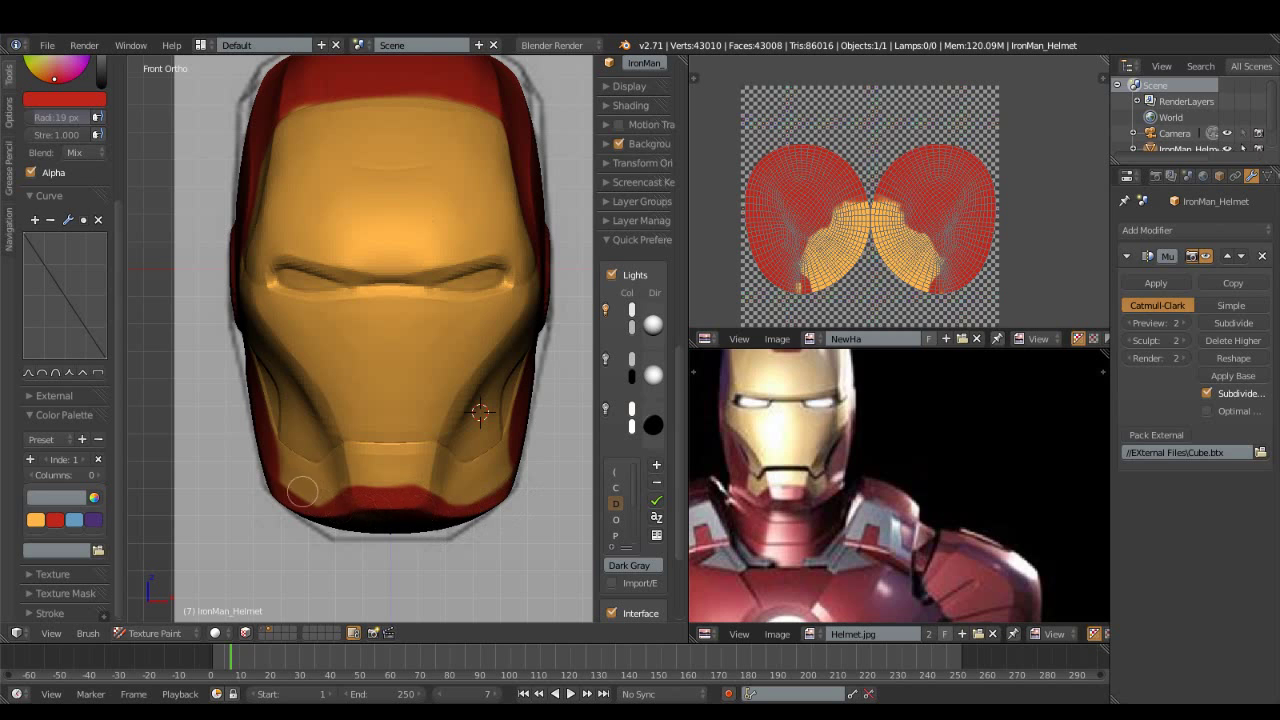
Repaint the chin band's top edge gold and check the red in the colour picker.
{"action": "left_click", "coordinate": [36, 519]}
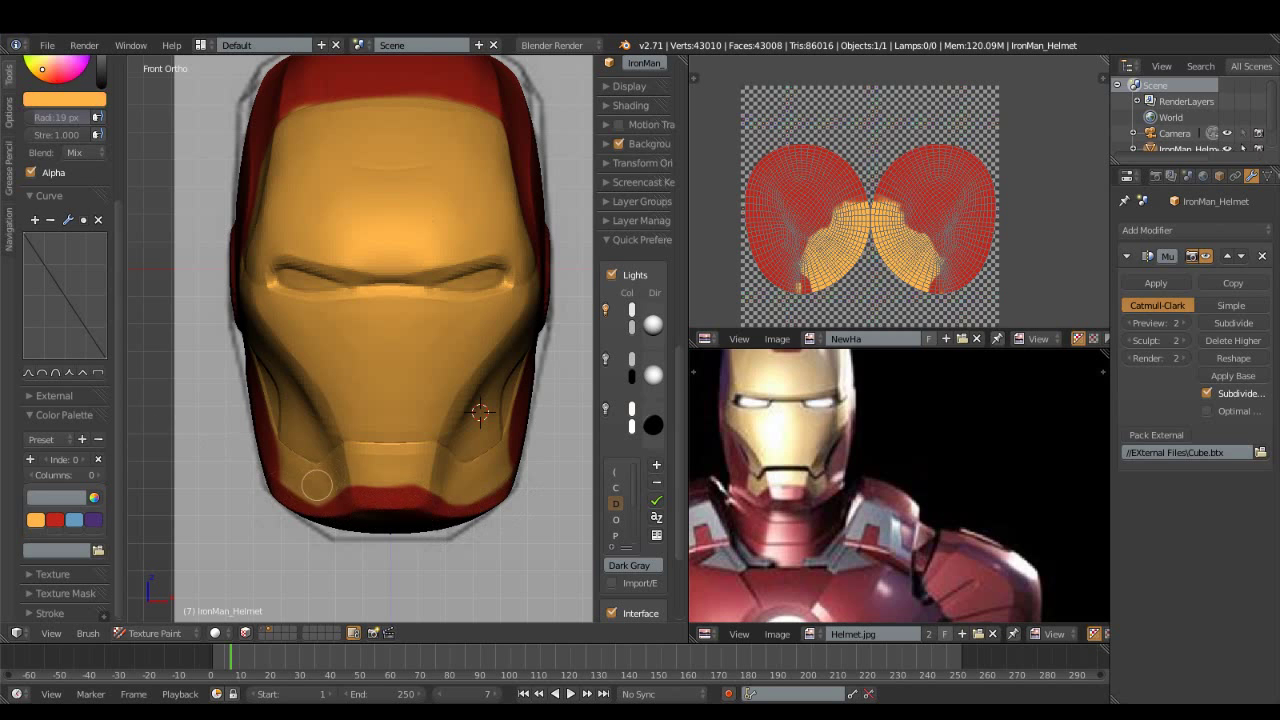
{"action": "mouse_move", "coordinate": [338, 480]}
{"action": "left_mouse_down"}
{"action": "mouse_move", "coordinate": [456, 464]}
{"action": "mouse_move", "coordinate": [355, 470]}
{"action": "left_mouse_up"}
{"action": "right_click", "coordinate": [157, 478]}
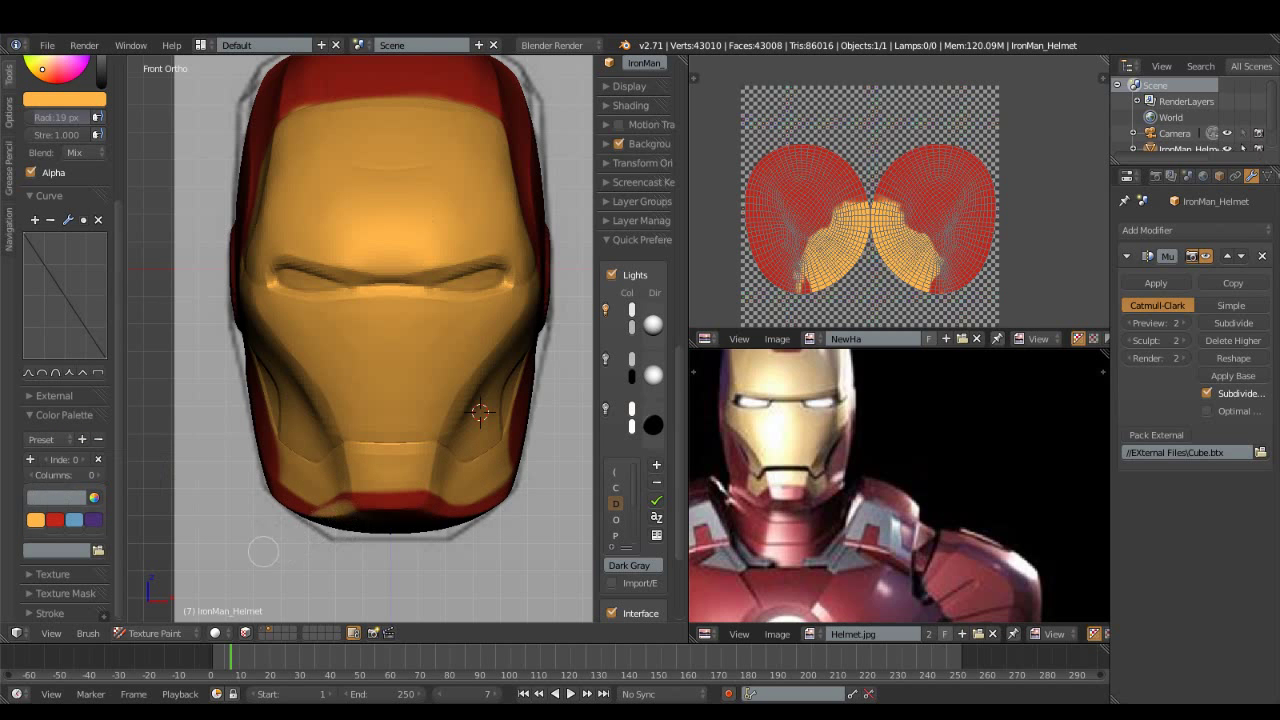
{"action": "right_click", "coordinate": [157, 442]}
{"action": "left_click", "coordinate": [55, 521]}
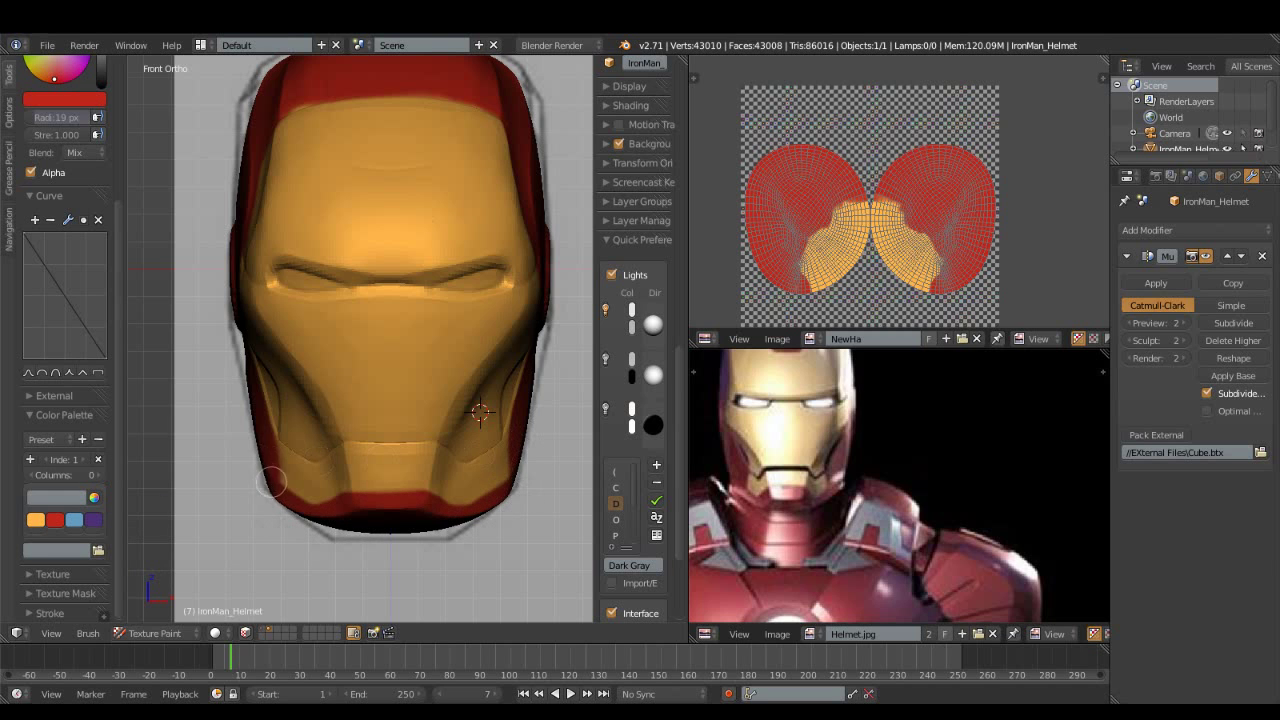
{"action": "mouse_move", "coordinate": [317, 434]}
{"action": "middle_mouse_down"}
{"action": "mouse_move", "coordinate": [378, 413]}
{"action": "mouse_move", "coordinate": [330, 435]}
{"action": "middle_mouse_up"}
{"action": "left_click", "coordinate": [36, 519]}
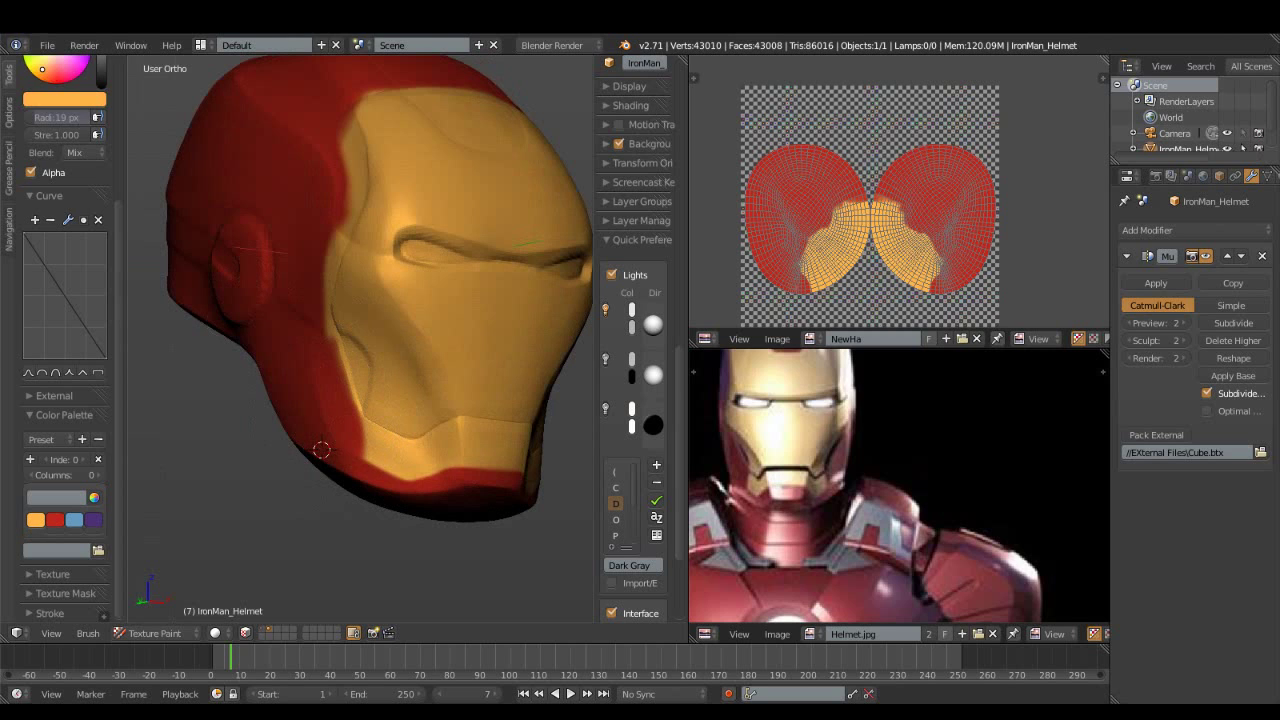
Tidy the red/gold boundary down the cheek with alternating red and gold strokes.
{"action": "left_click", "coordinate": [55, 519]}
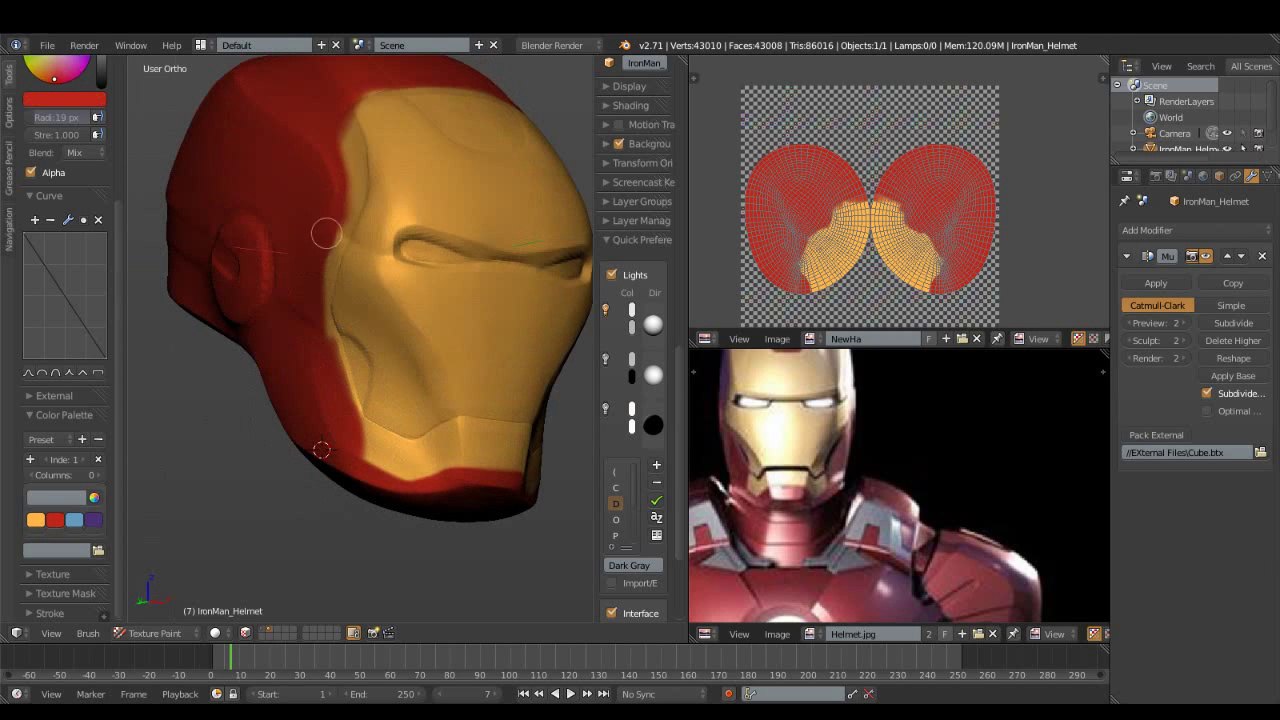
{"action": "left_click_drag", "start_coordinate": [321, 274], "coordinate": [347, 424]}
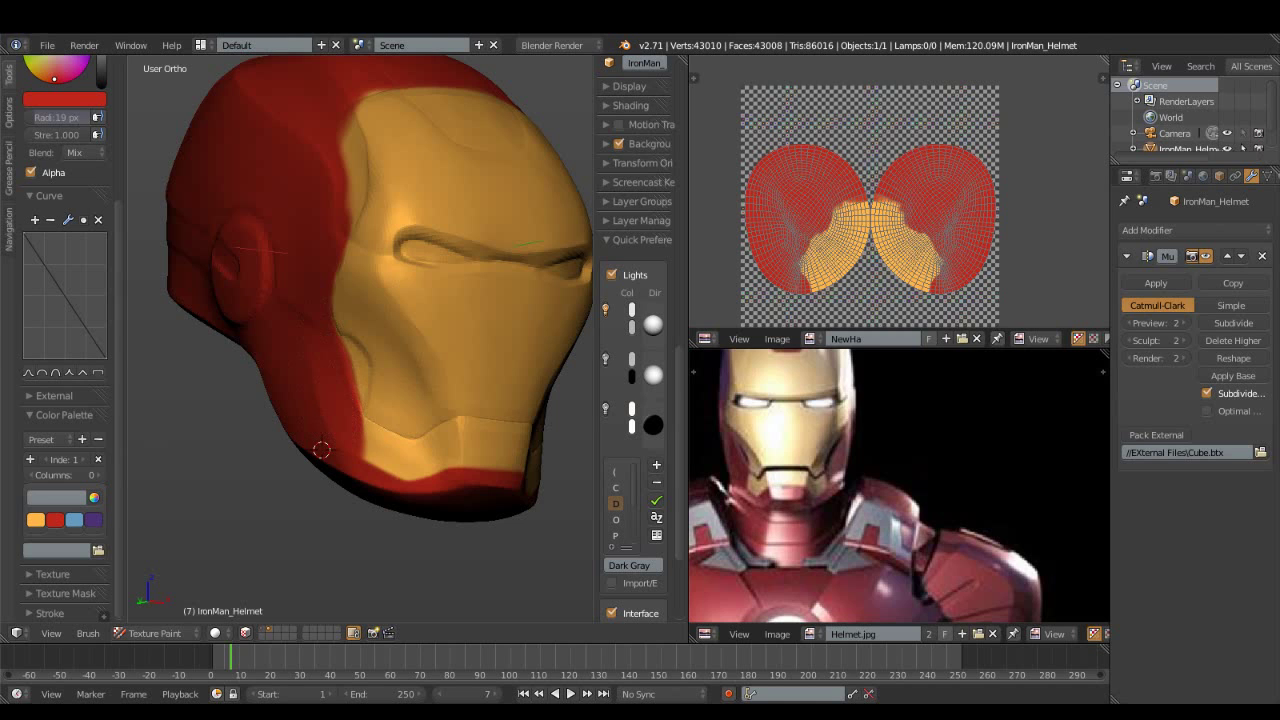
{"action": "left_click", "coordinate": [35, 519]}
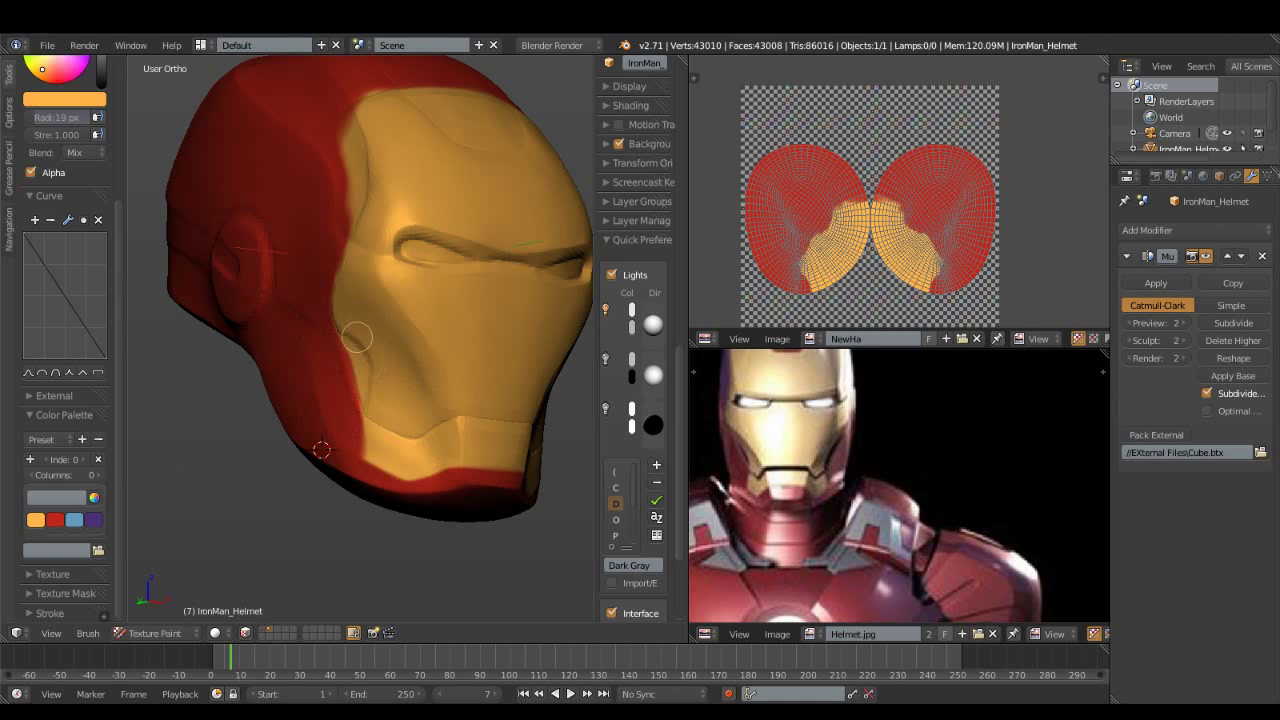
{"action": "left_click_drag", "start_coordinate": [352, 327], "coordinate": [365, 372]}
{"action": "middle_click_drag", "start_coordinate": [372, 362], "coordinate": [432, 382]}
{"action": "left_click", "coordinate": [55, 519]}
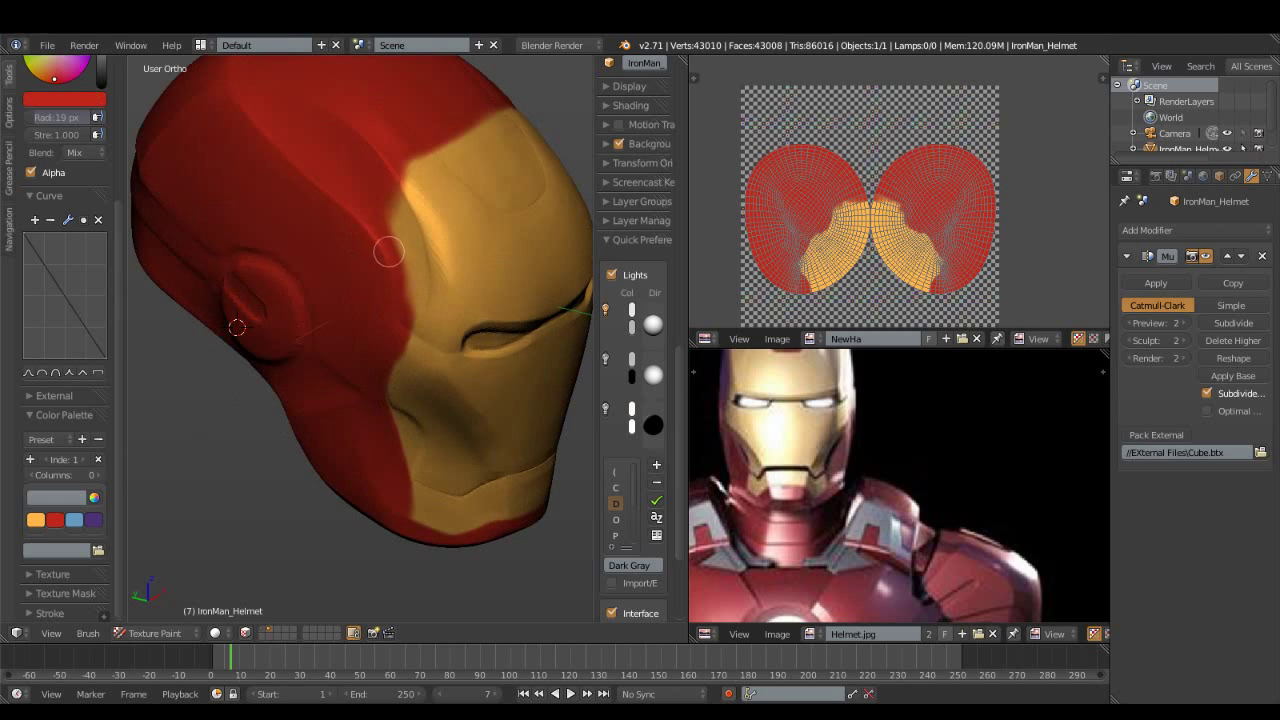
{"action": "mouse_move", "coordinate": [386, 205]}
{"action": "left_mouse_down"}
{"action": "mouse_move", "coordinate": [413, 275]}
{"action": "mouse_move", "coordinate": [394, 306]}
{"action": "left_mouse_up"}
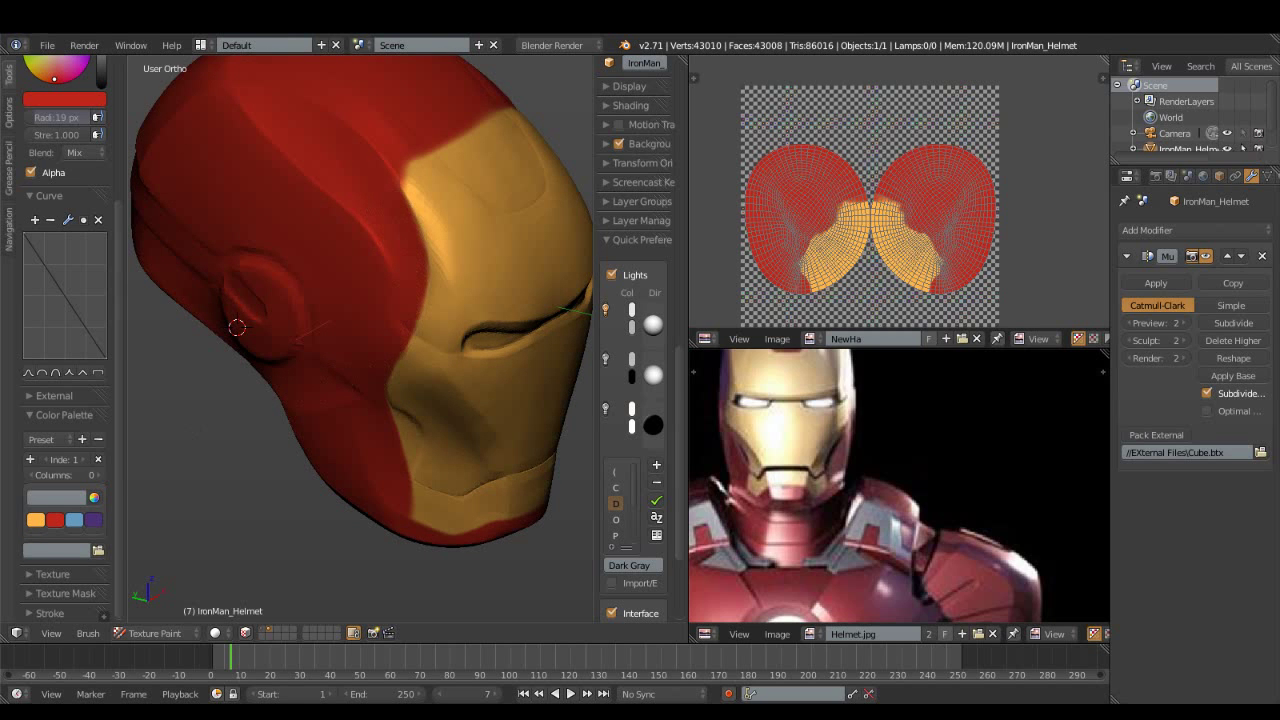
{"action": "left_click", "coordinate": [35, 519]}
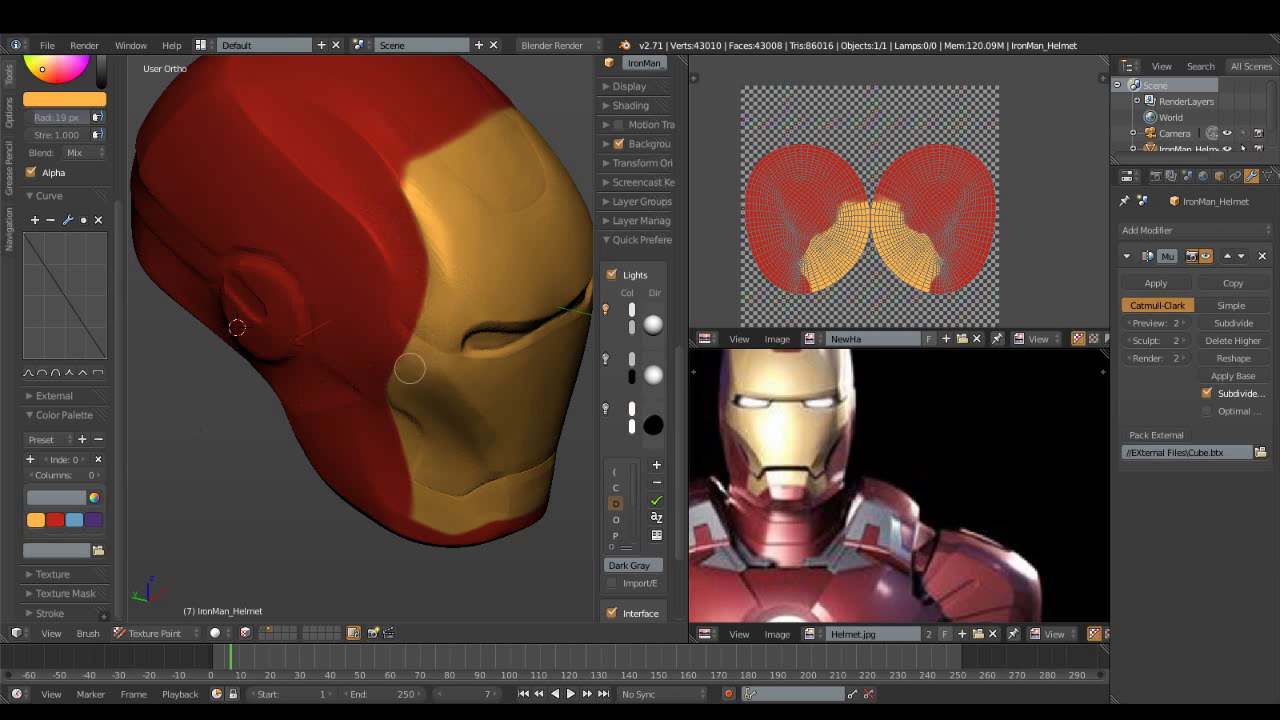
Paint red down into the faceplate's forehead, covering a stray red streak with gold.
{"action": "middle_click_drag", "start_coordinate": [491, 283], "coordinate": [423, 366]}
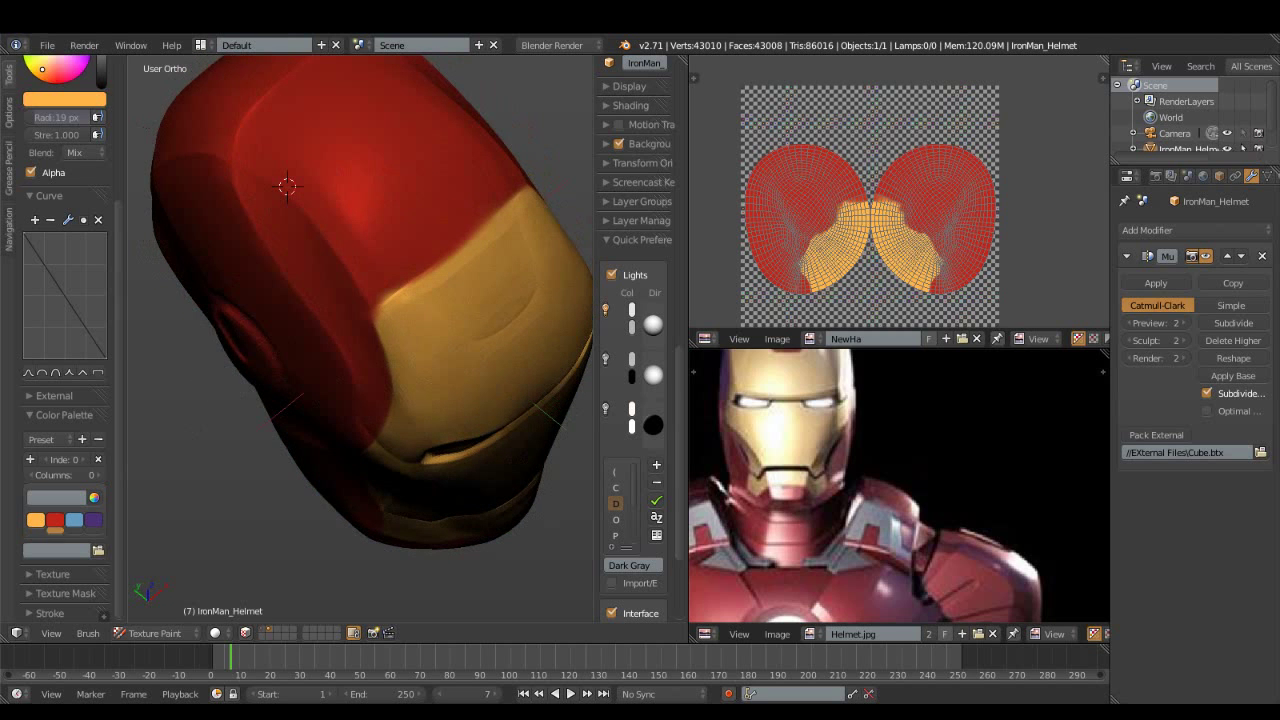
{"action": "left_click", "coordinate": [55, 519]}
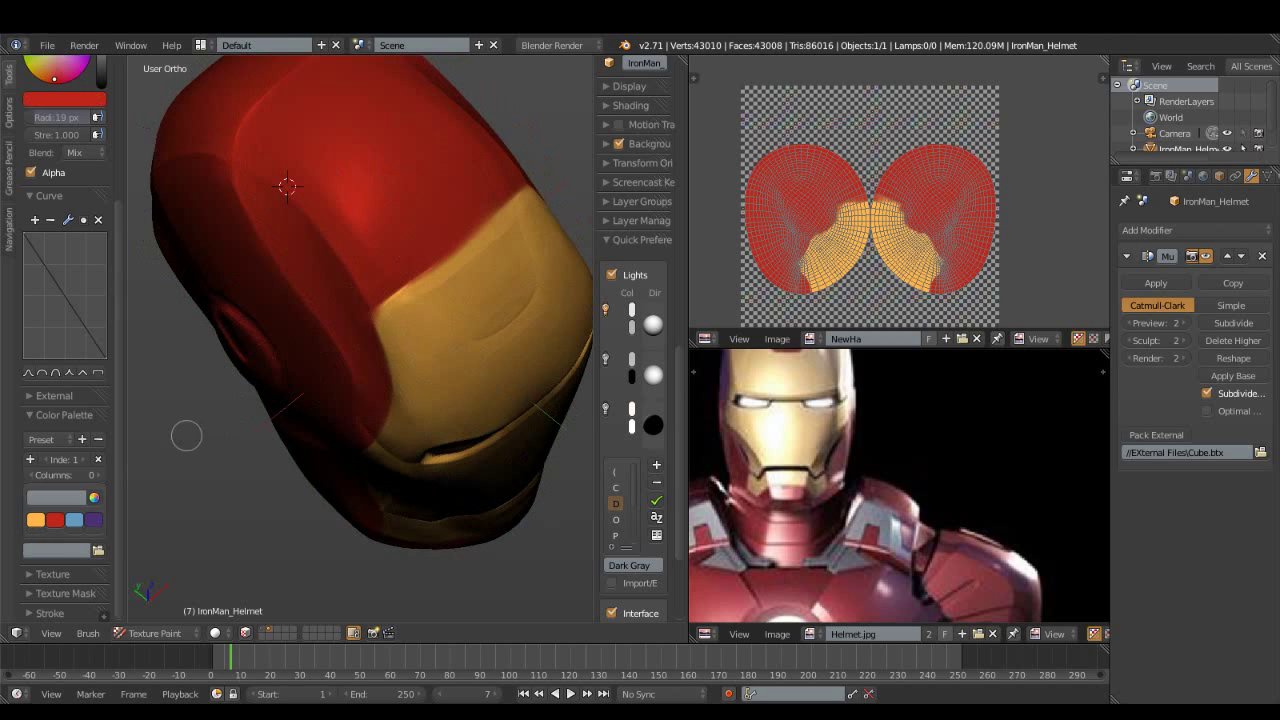
{"action": "left_click_drag", "start_coordinate": [400, 305], "coordinate": [493, 242]}
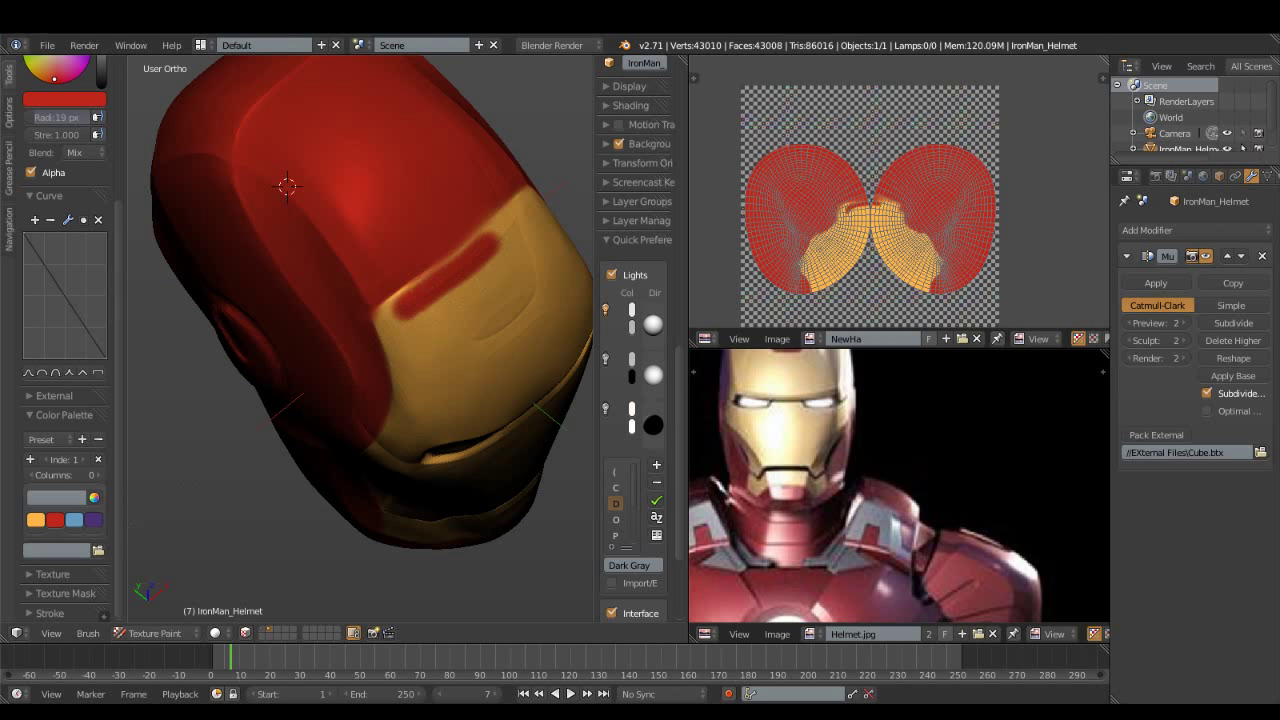
{"action": "left_click", "coordinate": [36, 519]}
{"action": "middle_click_drag", "start_coordinate": [450, 316], "coordinate": [352, 384]}
{"action": "left_click_drag", "start_coordinate": [363, 356], "coordinate": [443, 337]}
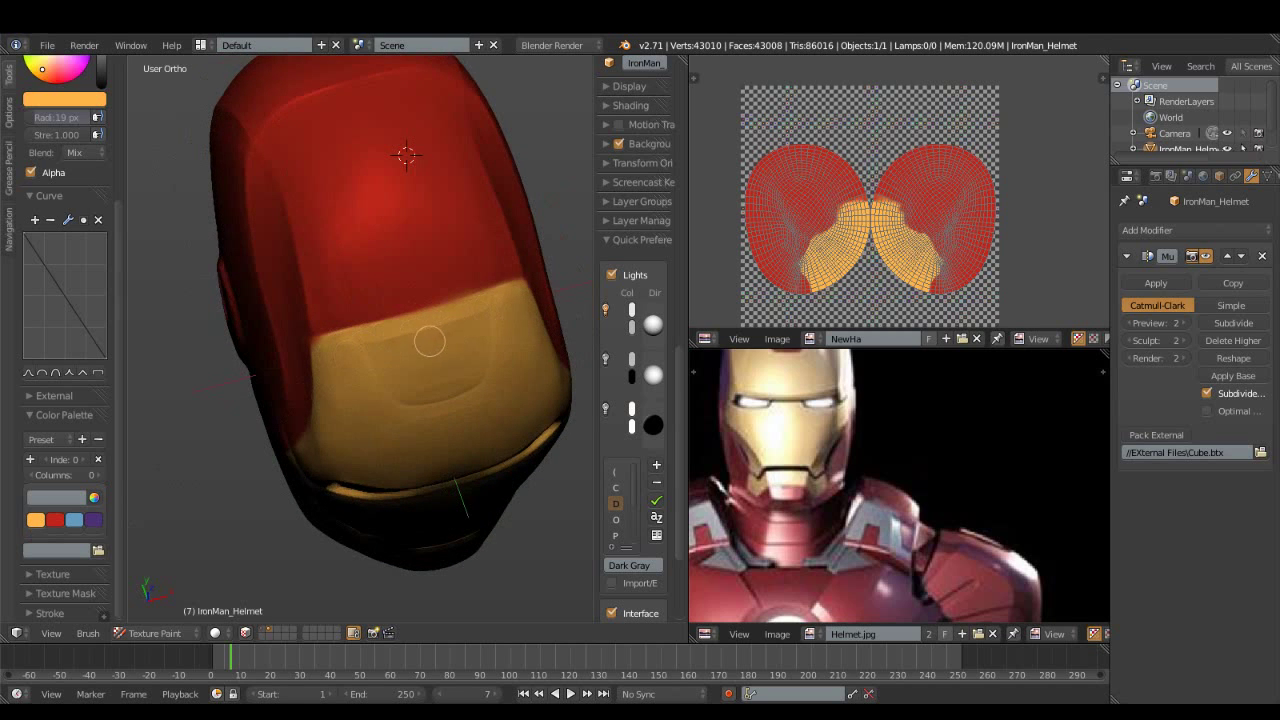
{"action": "left_click", "coordinate": [55, 519]}
{"action": "left_click_drag", "start_coordinate": [373, 305], "coordinate": [482, 285]}
{"action": "mouse_move", "coordinate": [482, 285]}
{"action": "middle_mouse_down"}
{"action": "mouse_move", "coordinate": [421, 314]}
{"action": "mouse_move", "coordinate": [423, 290]}
{"action": "middle_mouse_up"}
{"action": "left_click_drag", "start_coordinate": [432, 230], "coordinate": [383, 320]}
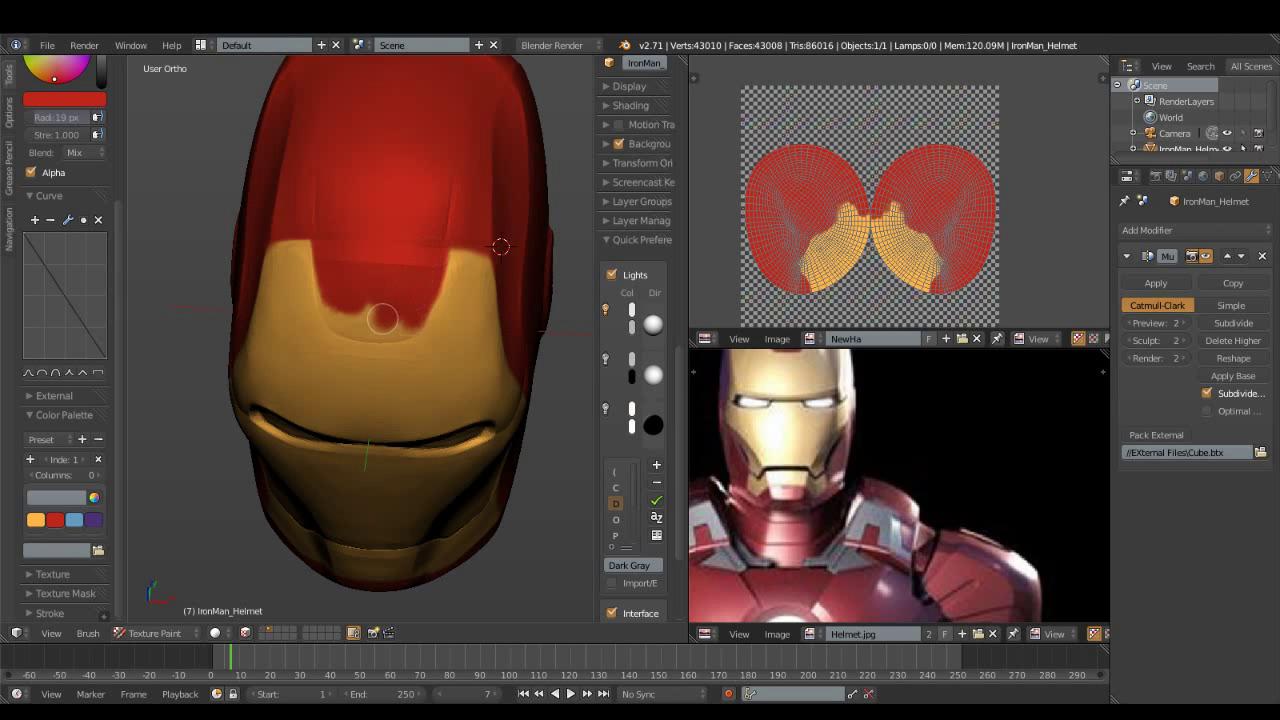
{"action": "key", "text": "KP_1"}
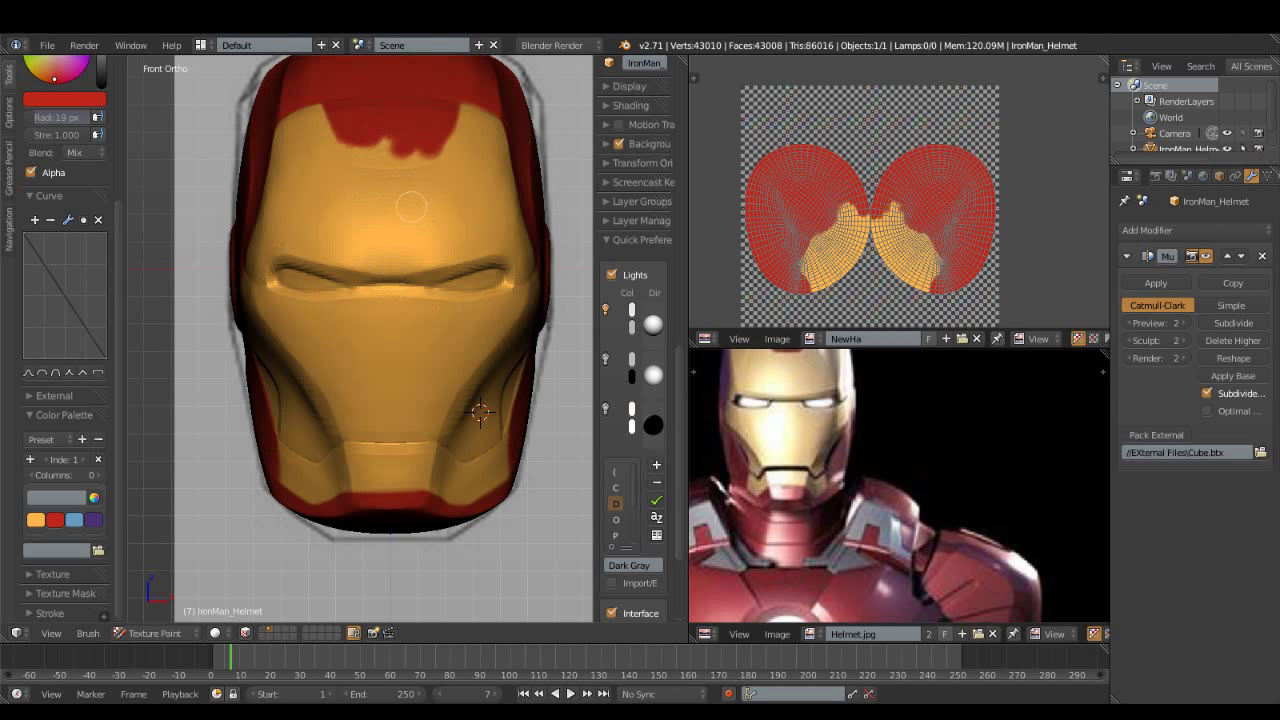
Paint a red notch into the gold forehead and trim its left and right edges gold.
{"action": "middle_click_drag", "start_coordinate": [411, 206], "coordinate": [410, 262], "text": "shift"}
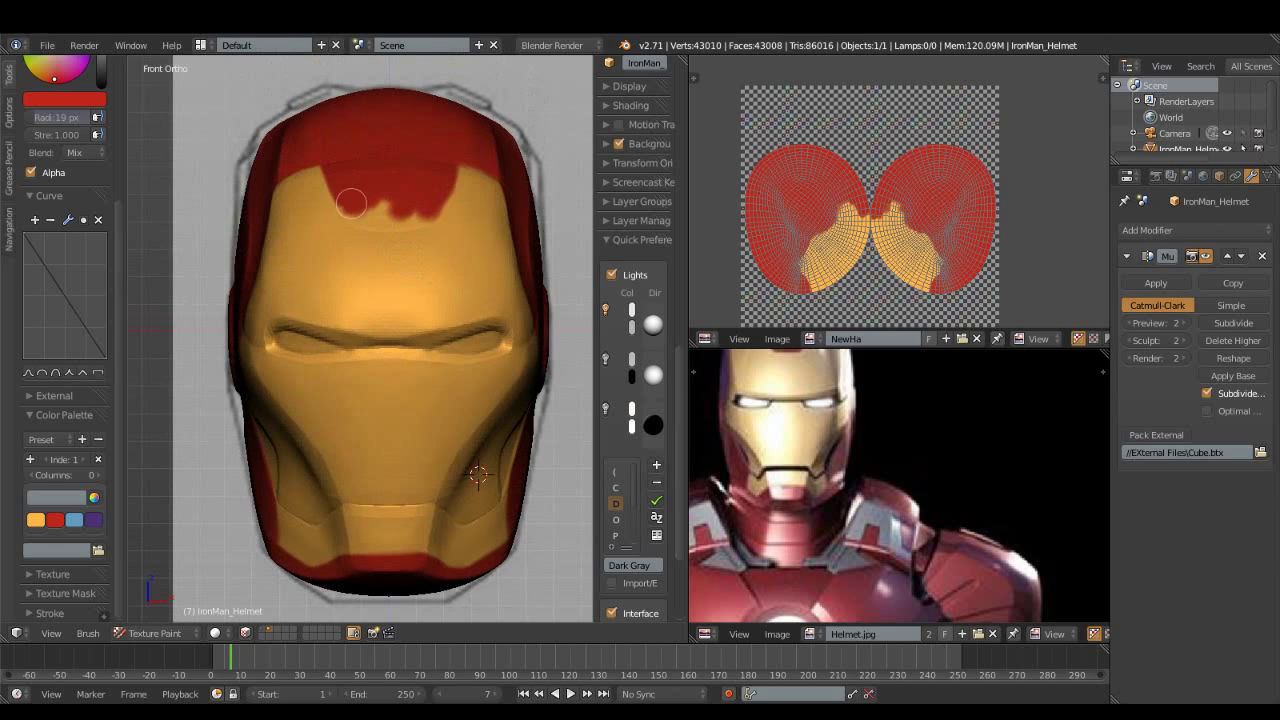
{"action": "mouse_move", "coordinate": [351, 203]}
{"action": "left_mouse_down"}
{"action": "mouse_move", "coordinate": [367, 216]}
{"action": "mouse_move", "coordinate": [377, 200]}
{"action": "mouse_move", "coordinate": [414, 209]}
{"action": "mouse_move", "coordinate": [455, 163]}
{"action": "left_mouse_up"}
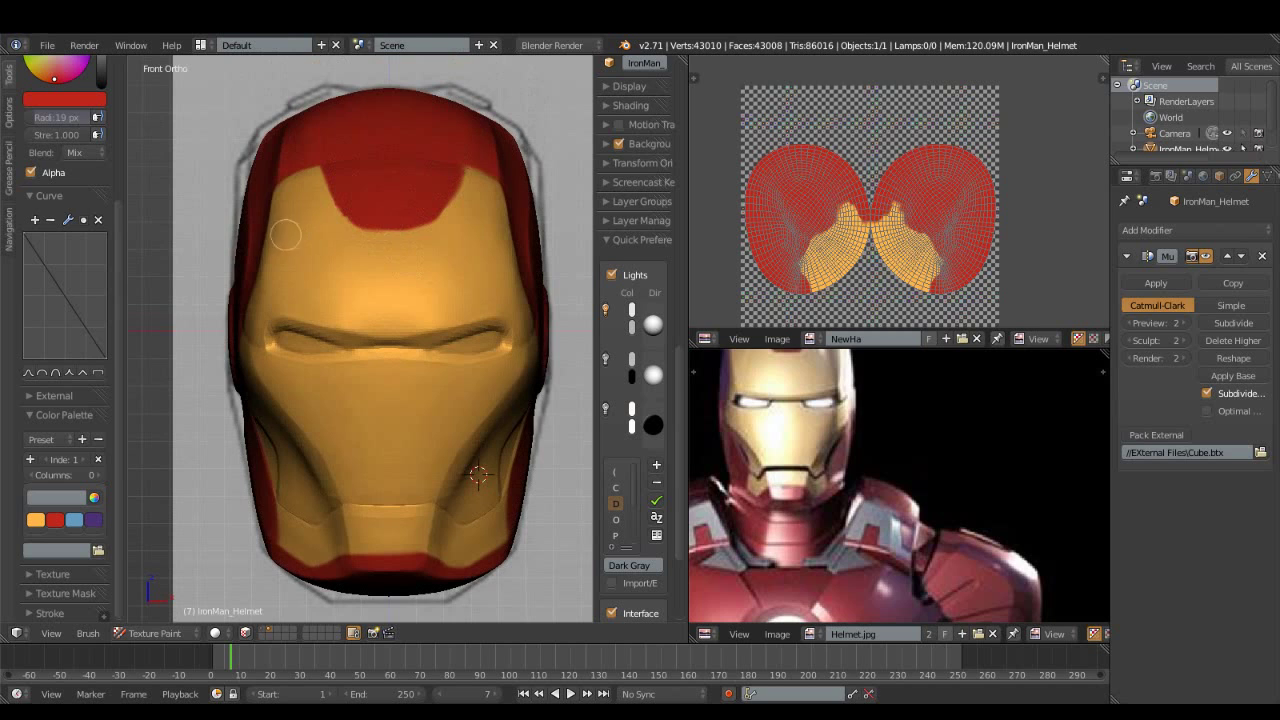
{"action": "left_click", "coordinate": [35, 520]}
{"action": "mouse_move", "coordinate": [312, 229]}
{"action": "left_mouse_down"}
{"action": "mouse_move", "coordinate": [320, 208]}
{"action": "mouse_move", "coordinate": [356, 258]}
{"action": "left_mouse_up"}
{"action": "mouse_move", "coordinate": [449, 220]}
{"action": "left_mouse_down"}
{"action": "mouse_move", "coordinate": [449, 206]}
{"action": "mouse_move", "coordinate": [451, 223]}
{"action": "left_mouse_up"}
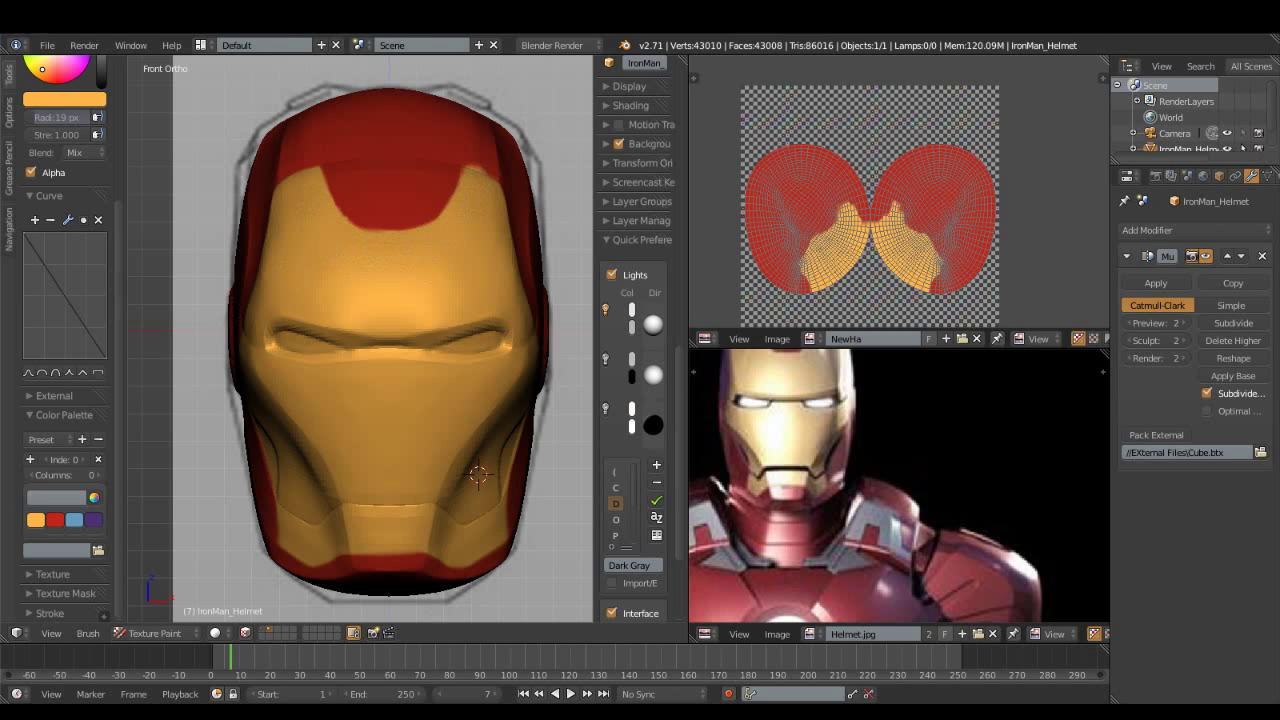
Orbit to an angled view and shrink the brush radius to 11 px.
{"action": "left_click", "coordinate": [55, 520]}
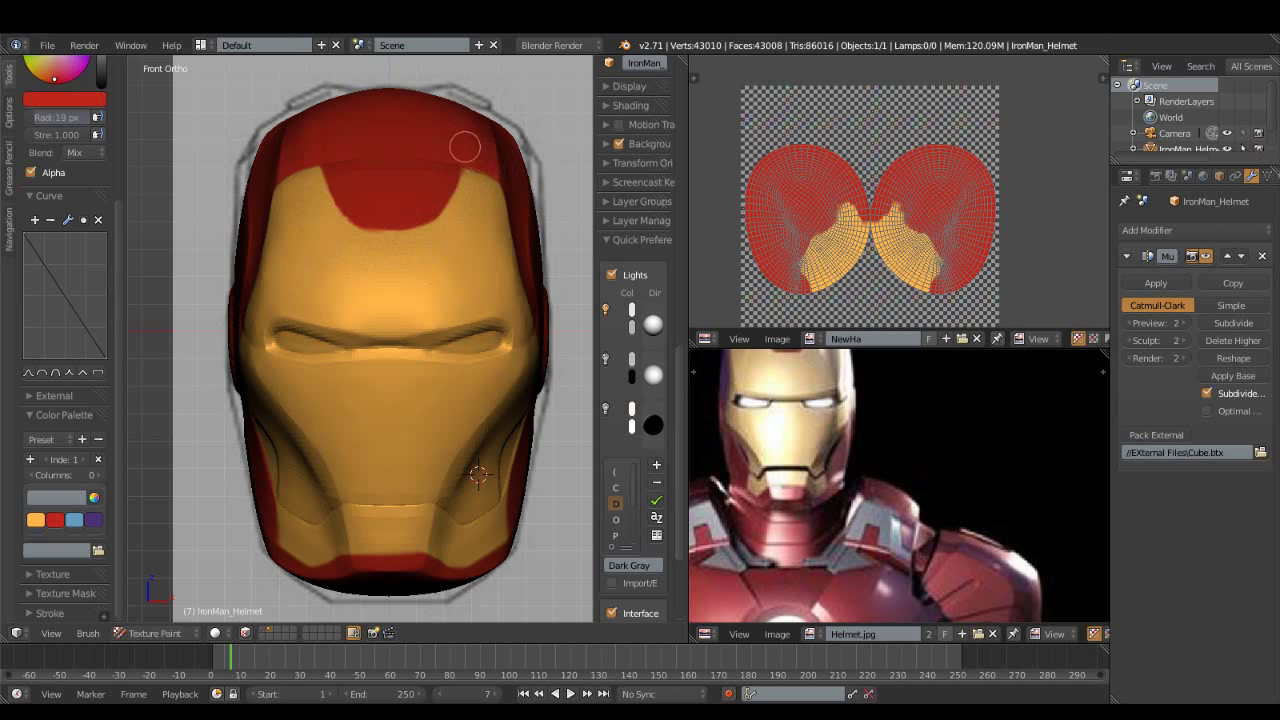
{"action": "left_click", "coordinate": [35, 520]}
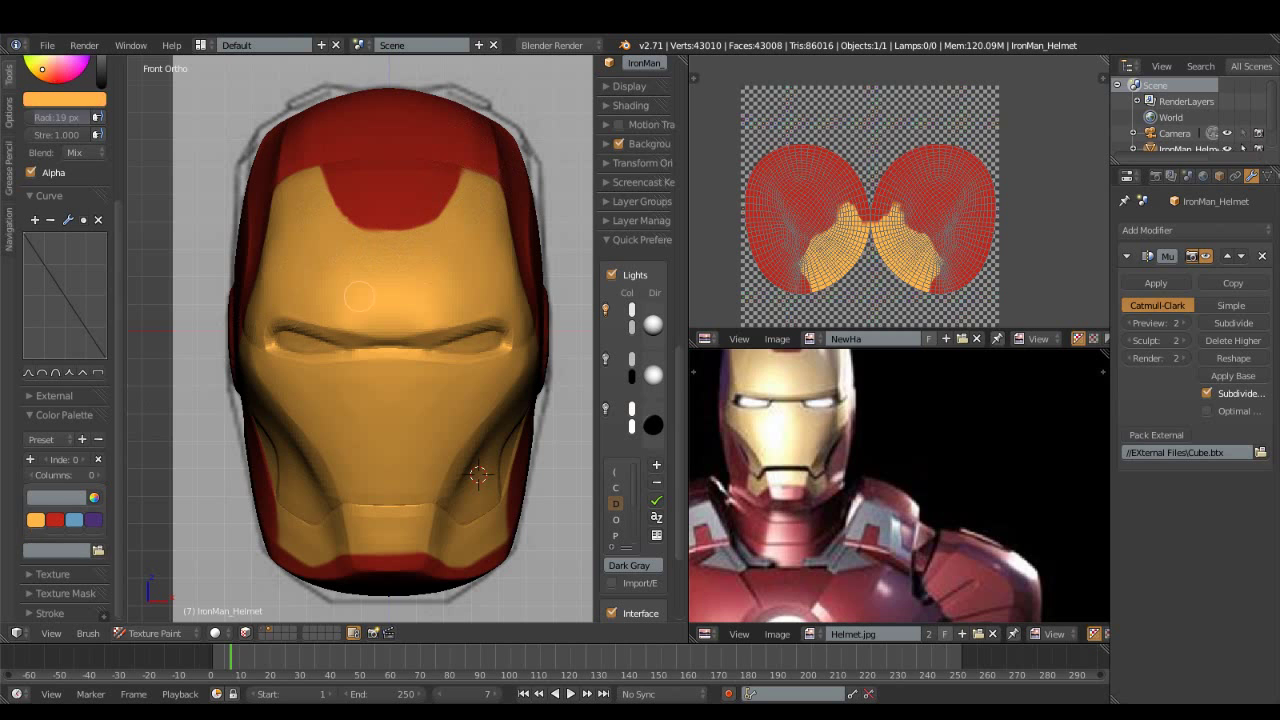
{"action": "middle_click_drag", "start_coordinate": [471, 214], "coordinate": [395, 350]}
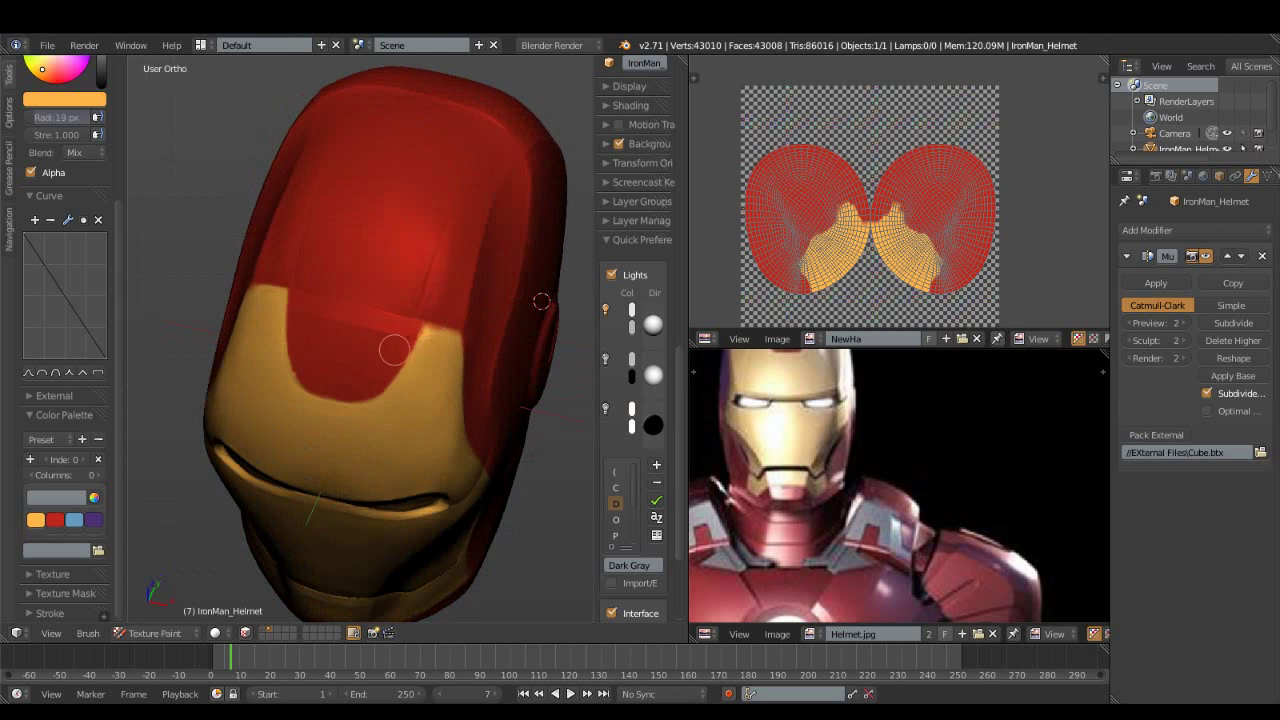
{"action": "key", "text": "bracketleft"}
{"action": "key", "text": "bracketleft"}
{"action": "key", "text": "bracketleft"}
Refine the forehead notch: extend red on its left edge, gold on its right.
{"action": "left_click", "coordinate": [55, 520]}
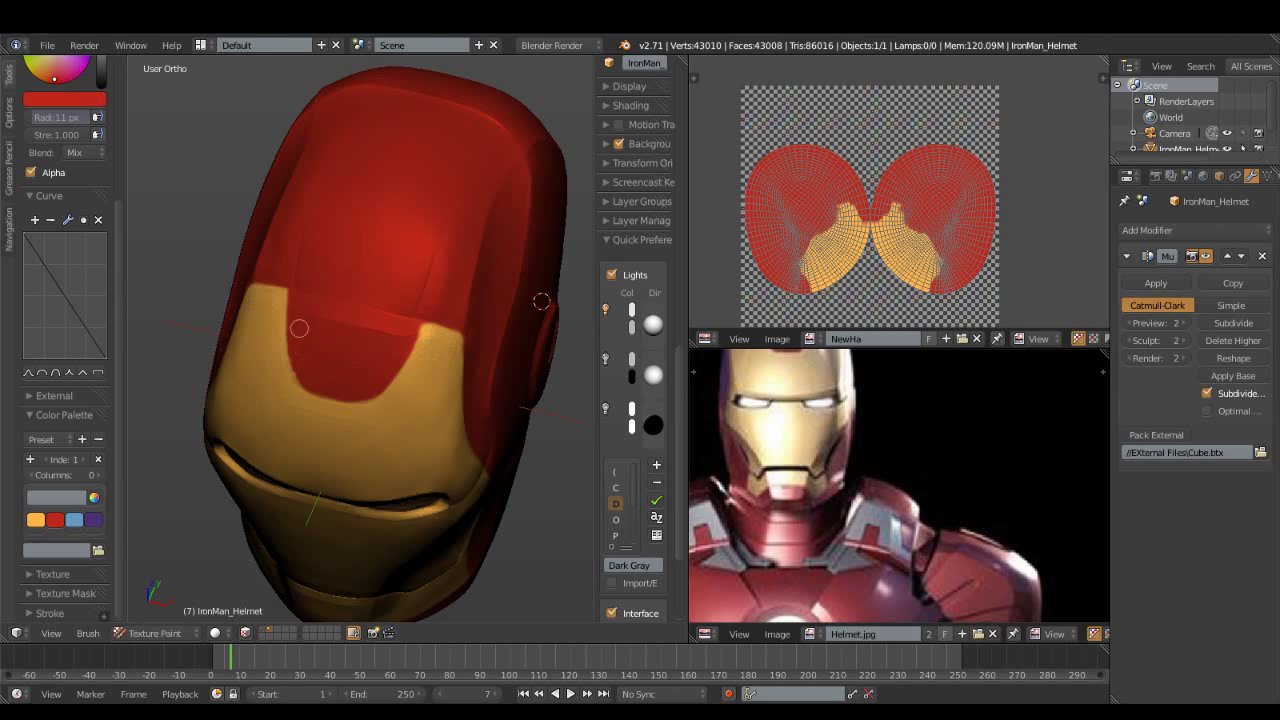
{"action": "left_click_drag", "start_coordinate": [297, 342], "coordinate": [311, 378]}
{"action": "left_click", "coordinate": [36, 520]}
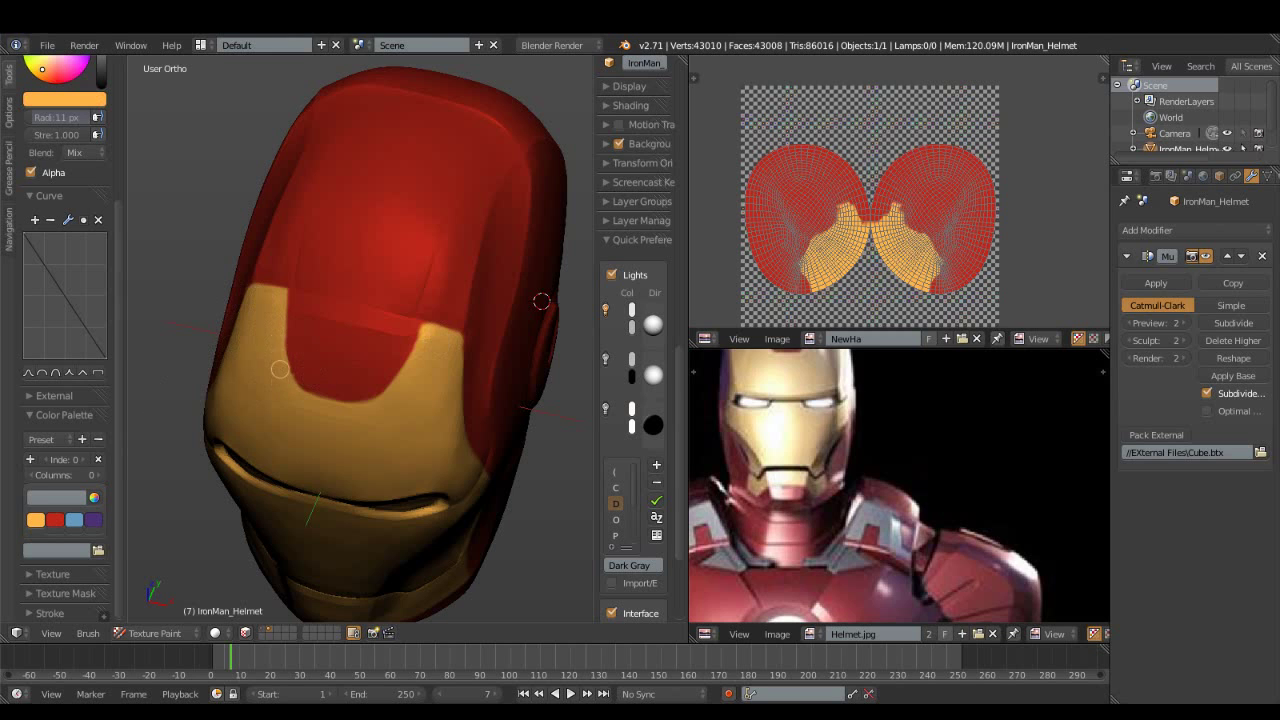
{"action": "left_click_drag", "start_coordinate": [432, 347], "coordinate": [369, 415]}
{"action": "middle_click_drag", "start_coordinate": [385, 420], "coordinate": [417, 413]}
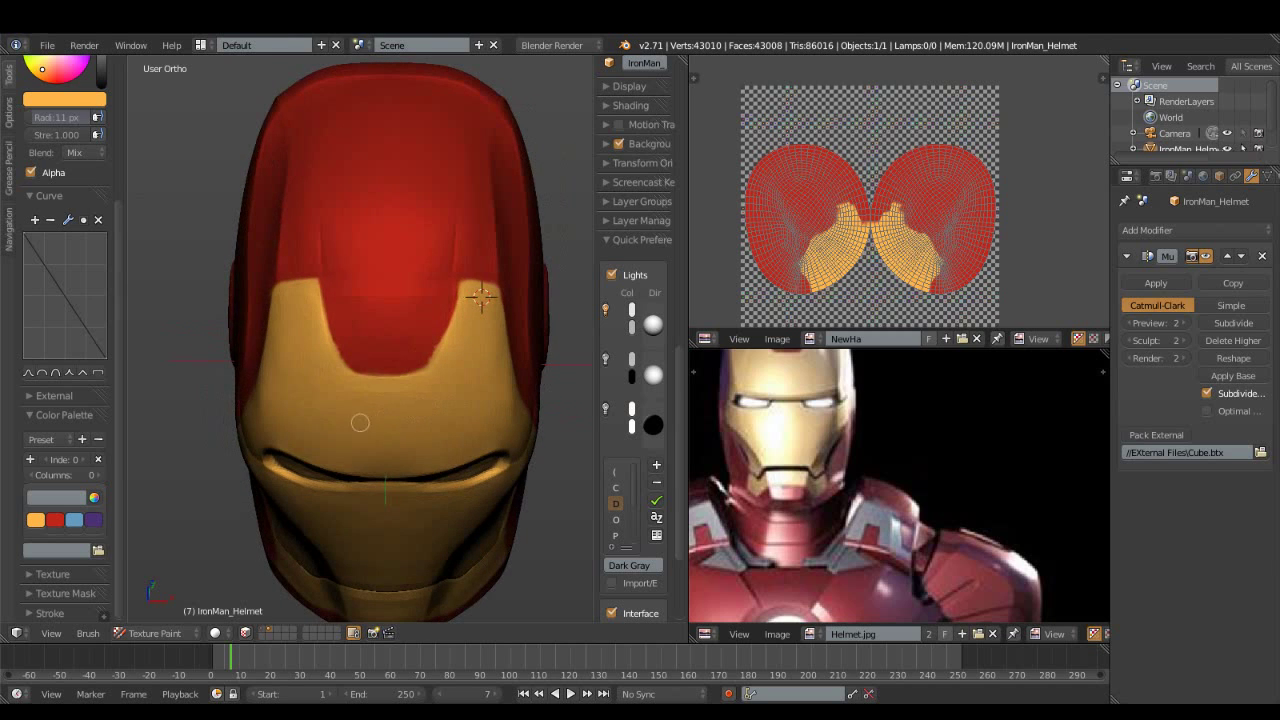
{"action": "left_click", "coordinate": [55, 520]}
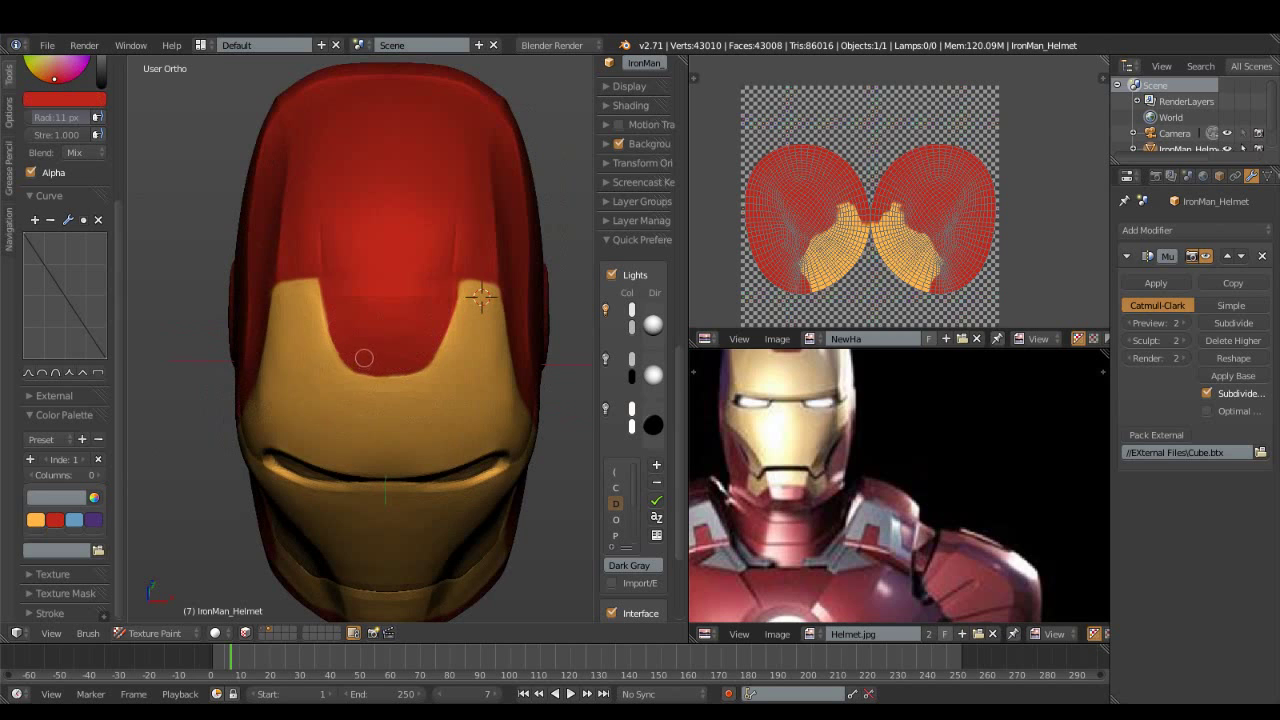
{"action": "left_click_drag", "start_coordinate": [332, 304], "coordinate": [344, 342]}
{"action": "left_click", "coordinate": [35, 519]}
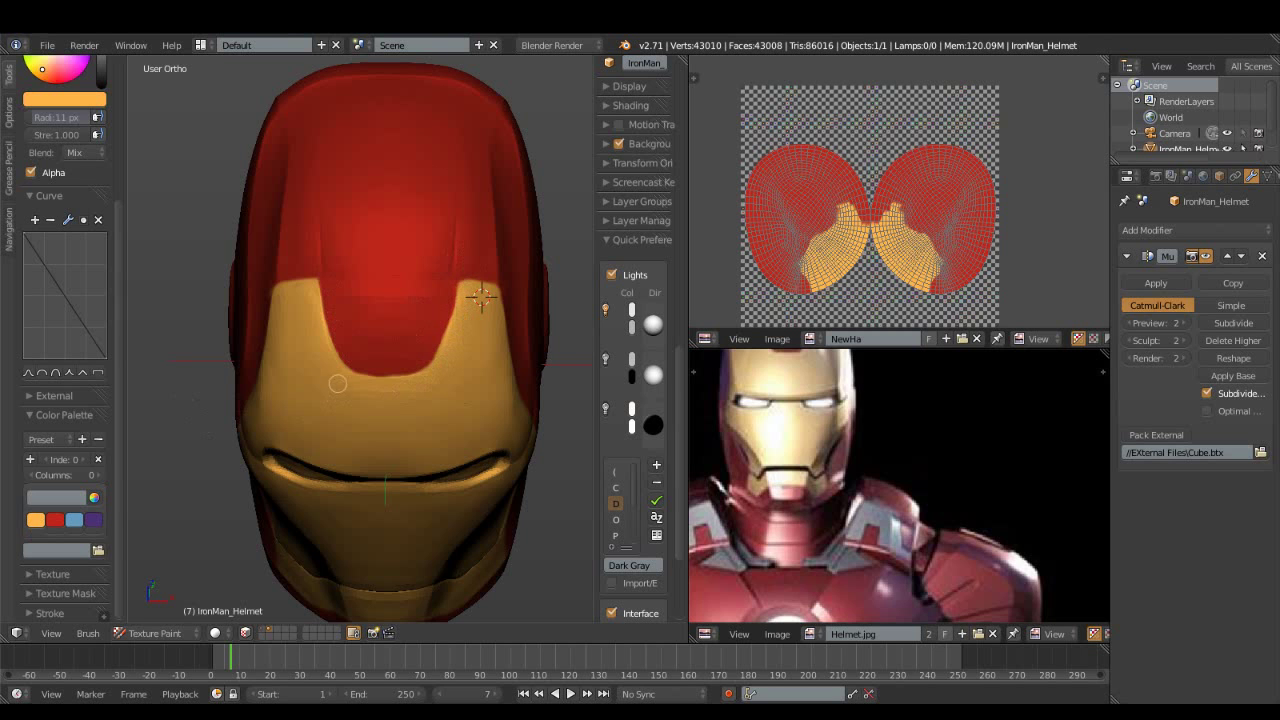
Extend the gold faceplate along the cheek edge, checking it from front and side views.
{"action": "middle_click_drag", "start_coordinate": [322, 386], "coordinate": [316, 331]}
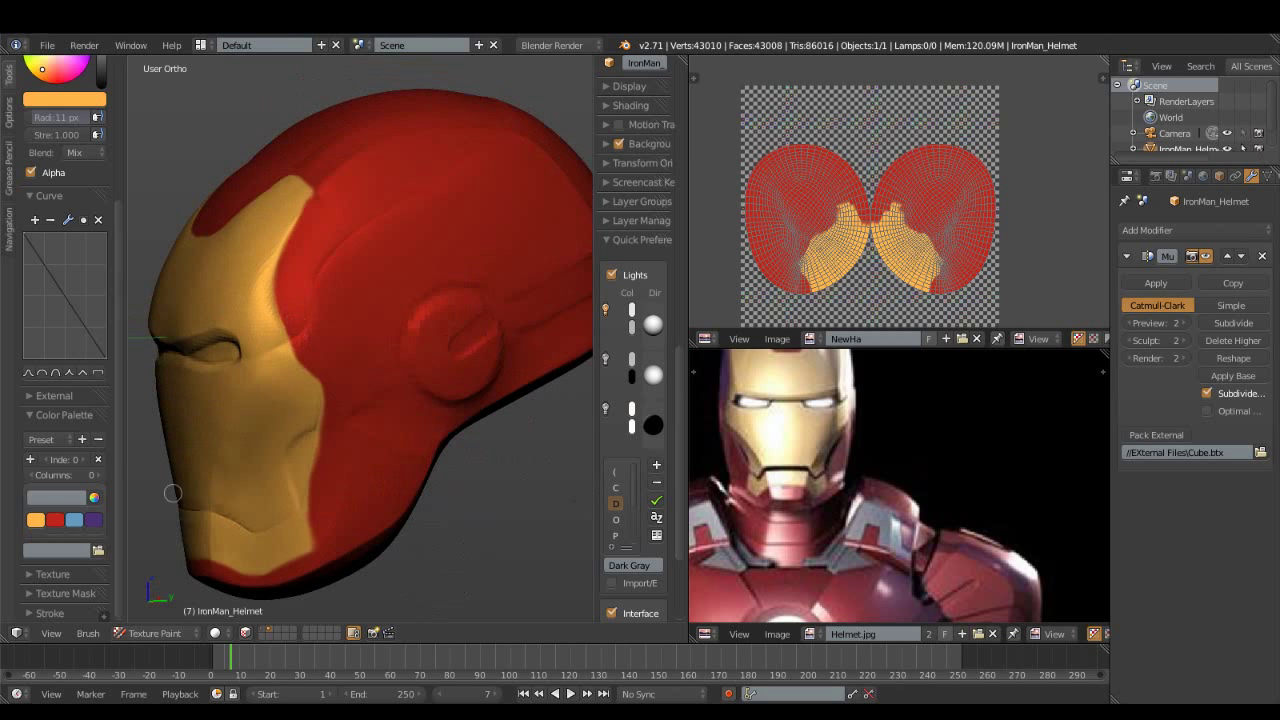
{"action": "left_click", "coordinate": [55, 519]}
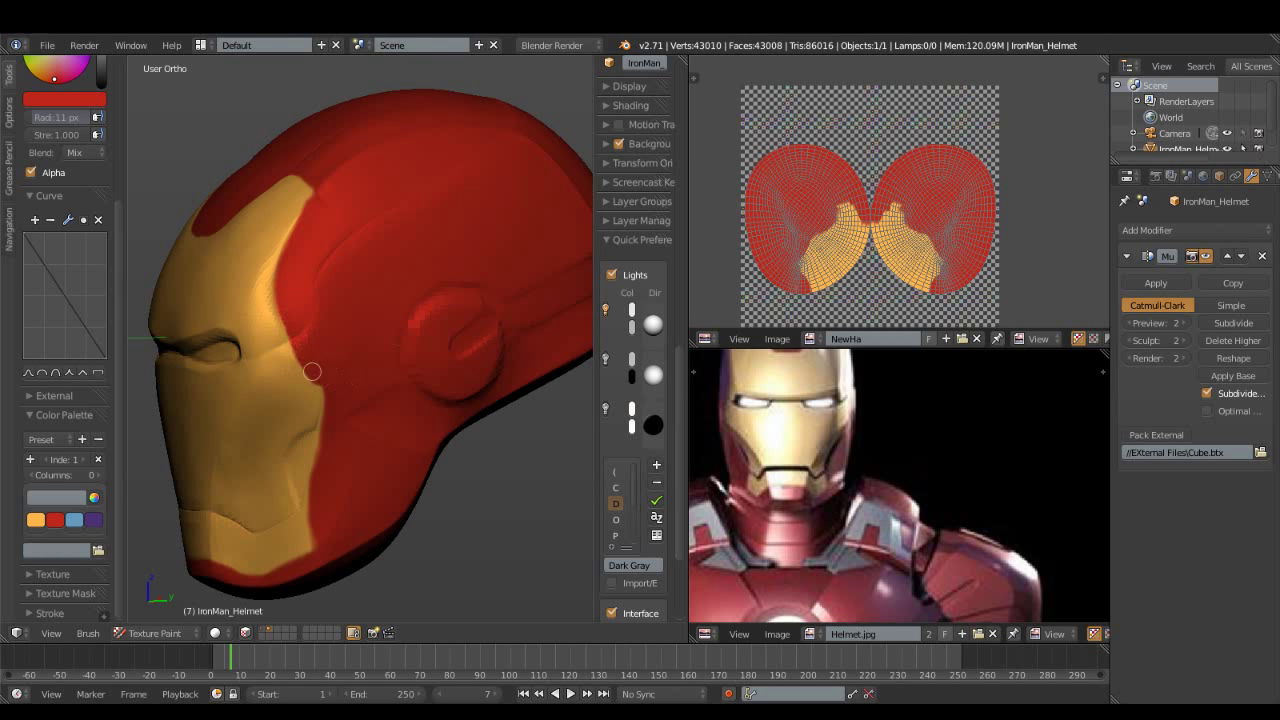
{"action": "middle_click_drag", "start_coordinate": [352, 417], "coordinate": [376, 351]}
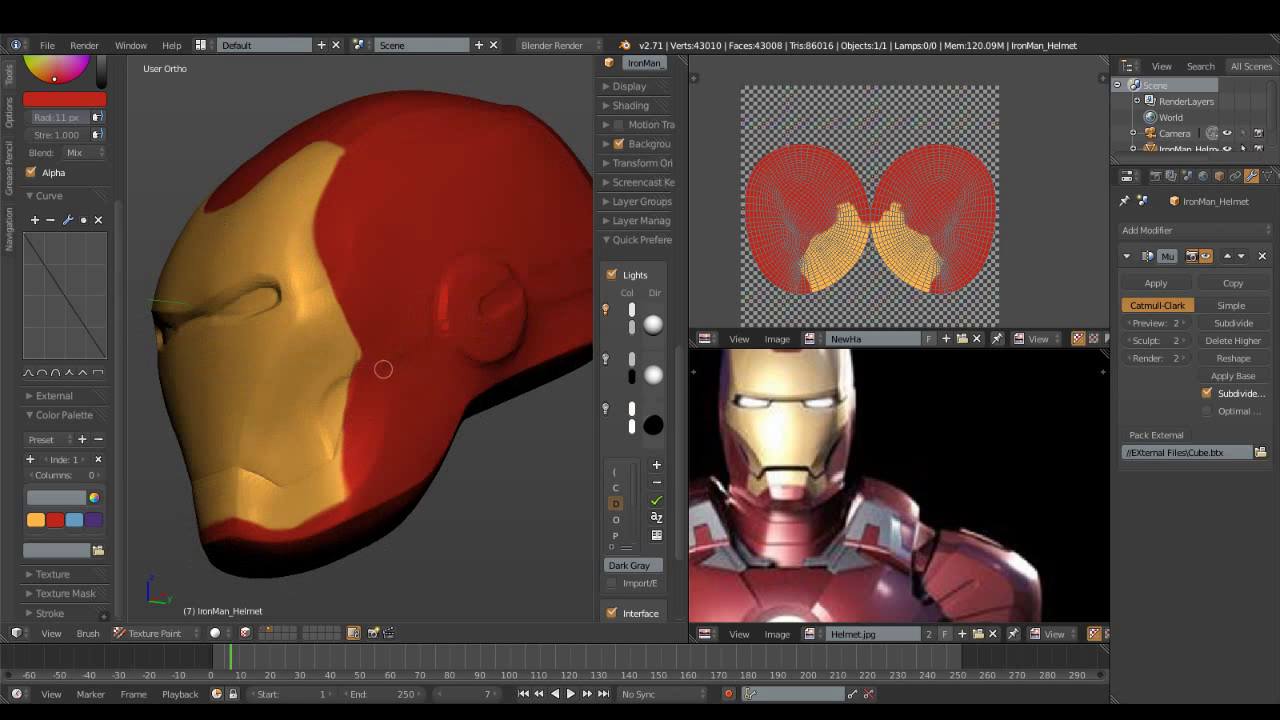
{"action": "left_click", "coordinate": [35, 519]}
{"action": "left_click_drag", "start_coordinate": [340, 378], "coordinate": [324, 459]}
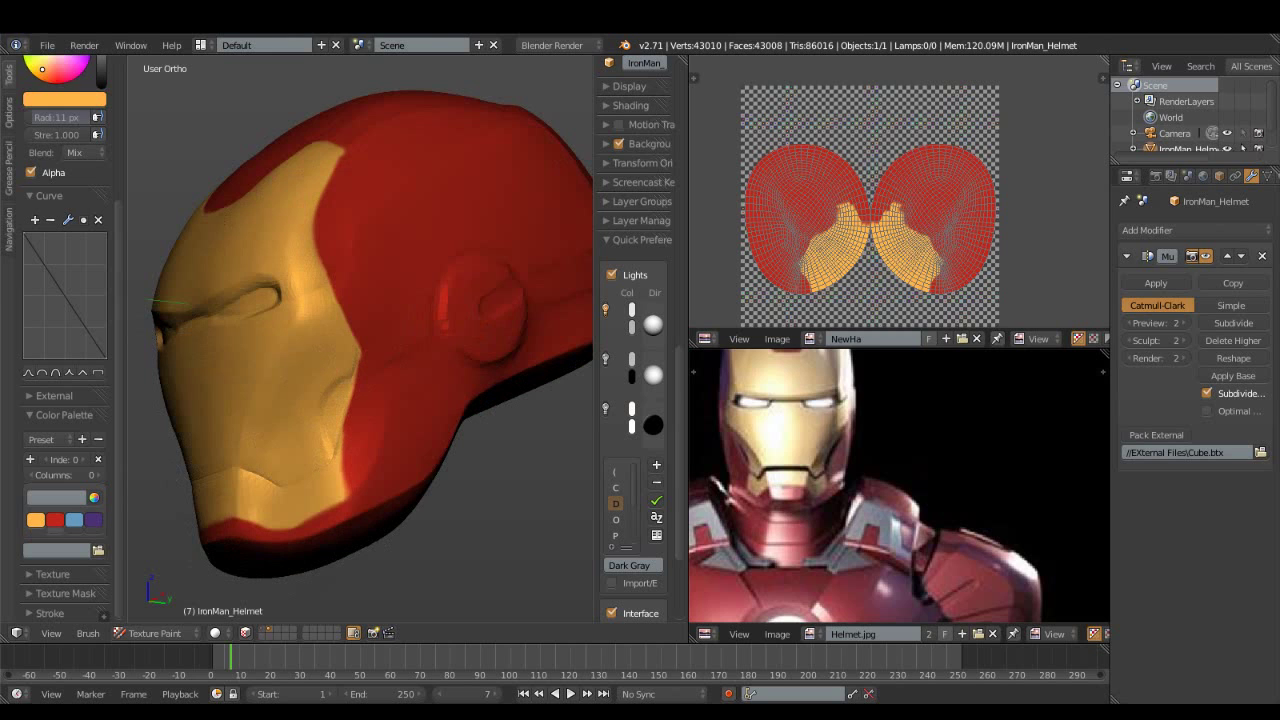
{"action": "left_click", "coordinate": [55, 519]}
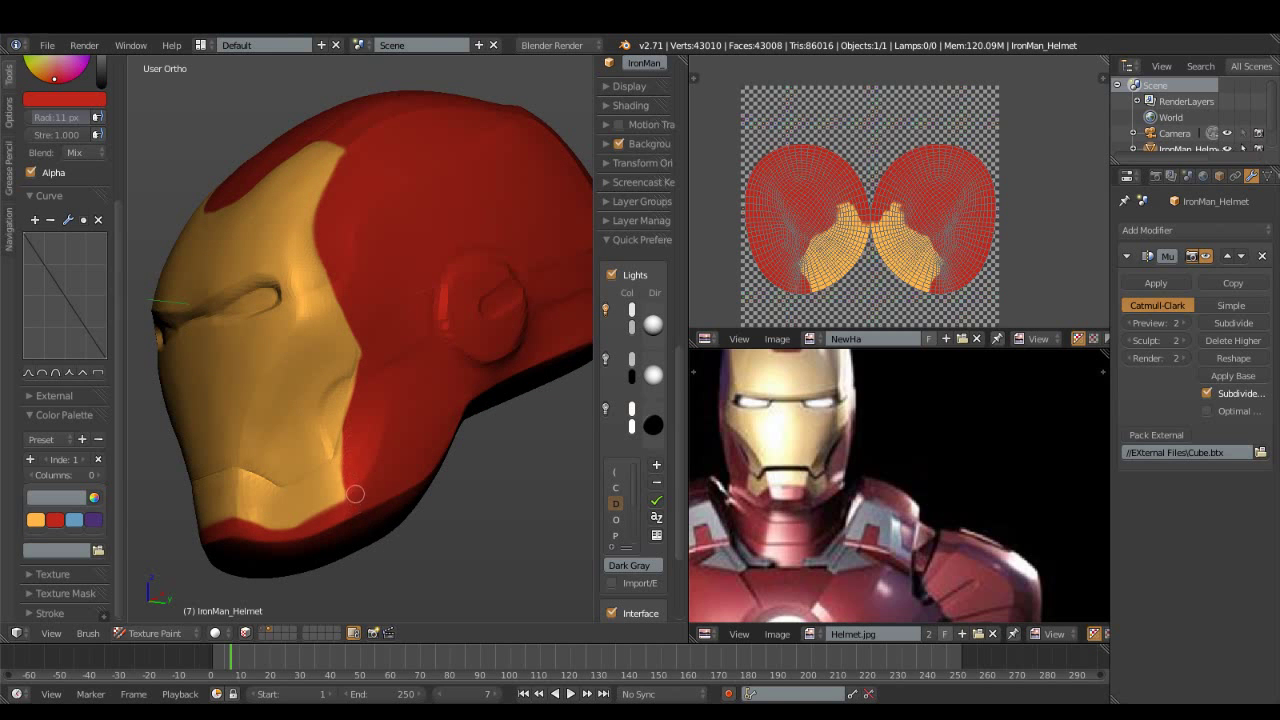
{"action": "middle_click_drag", "start_coordinate": [355, 500], "coordinate": [300, 510]}
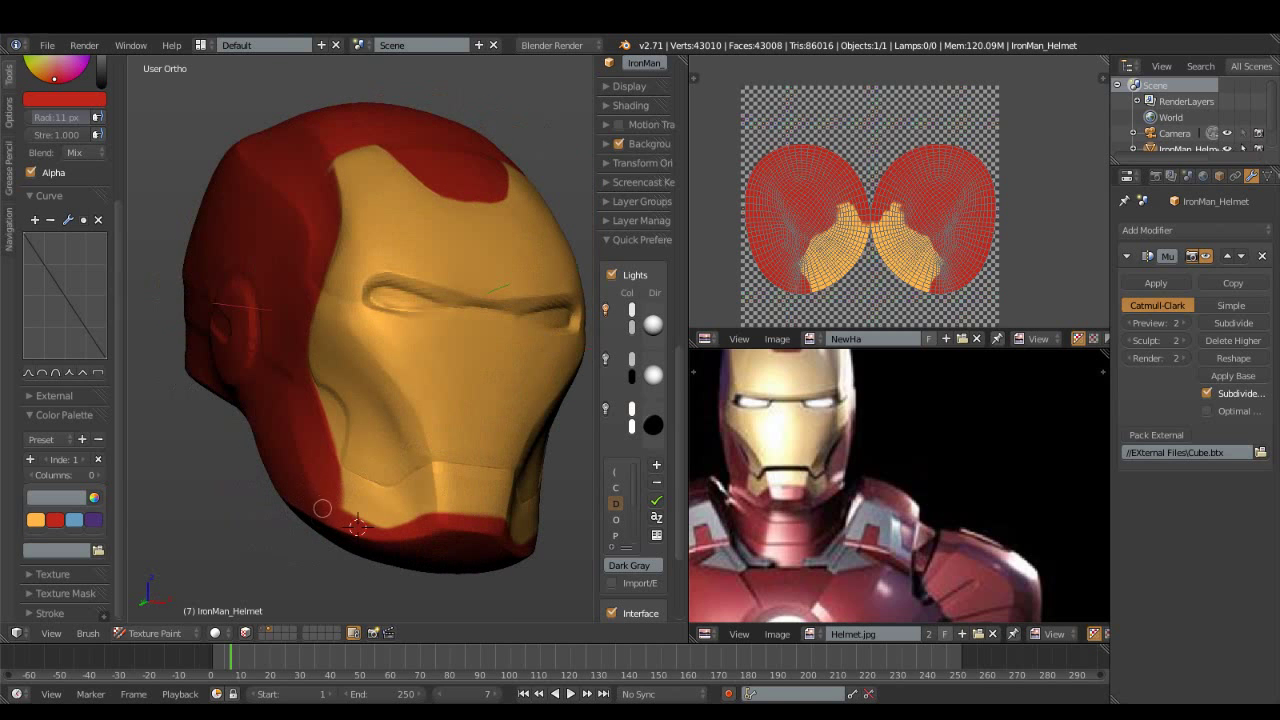
{"action": "middle_click_drag", "start_coordinate": [333, 518], "coordinate": [320, 430]}
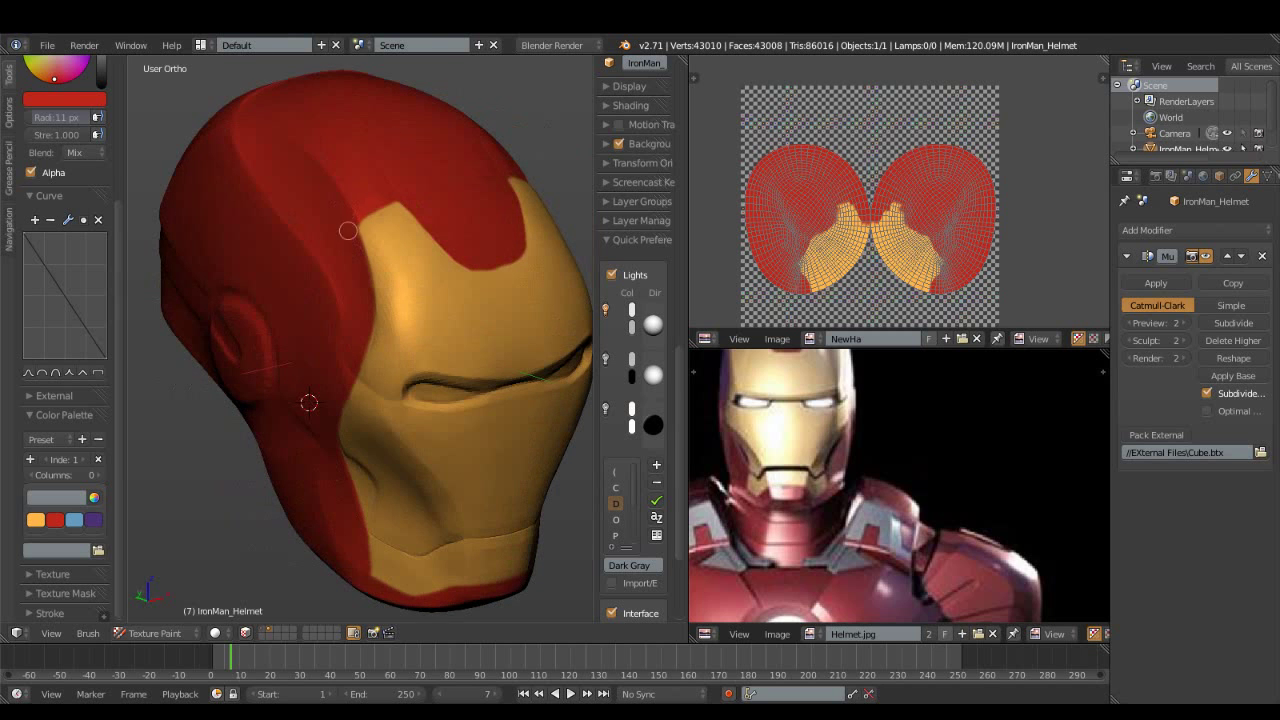
{"action": "middle_click_drag", "start_coordinate": [354, 212], "coordinate": [355, 277]}
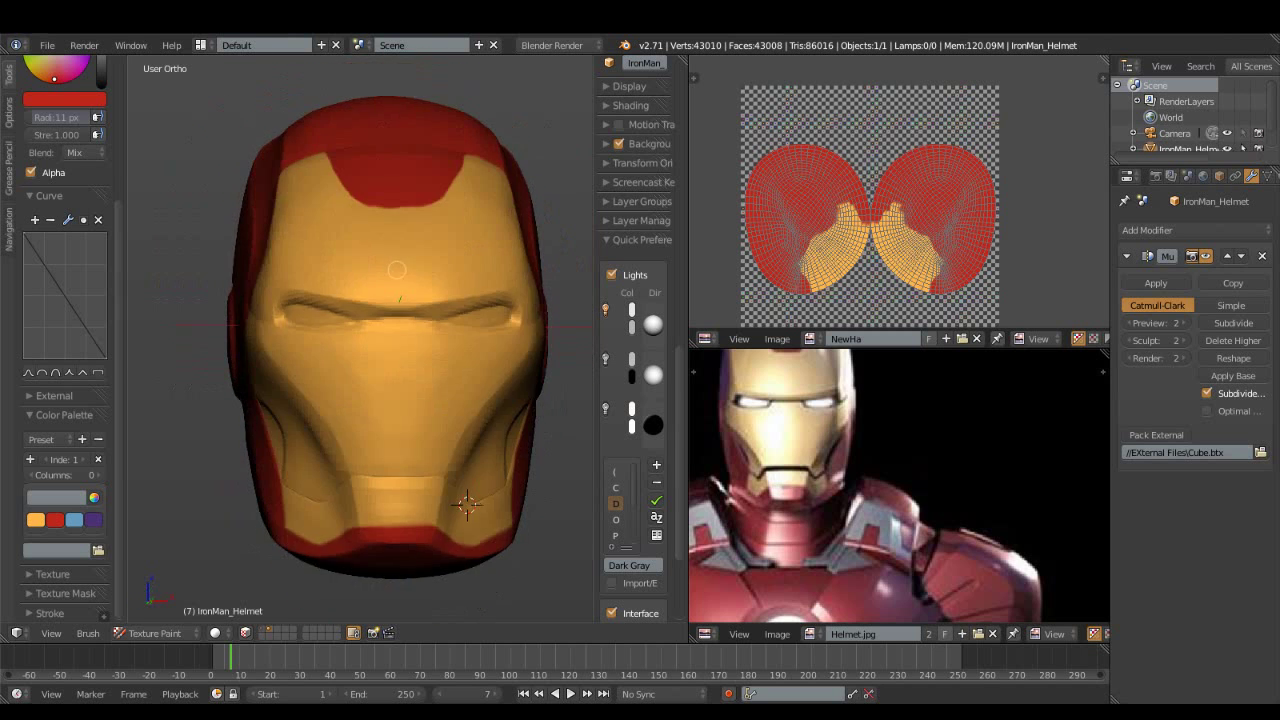
{"action": "left_click", "coordinate": [74, 519]}
Paint the left and right eye slits light blue.
{"action": "left_click", "coordinate": [55, 519]}
{"action": "left_click", "coordinate": [74, 519]}
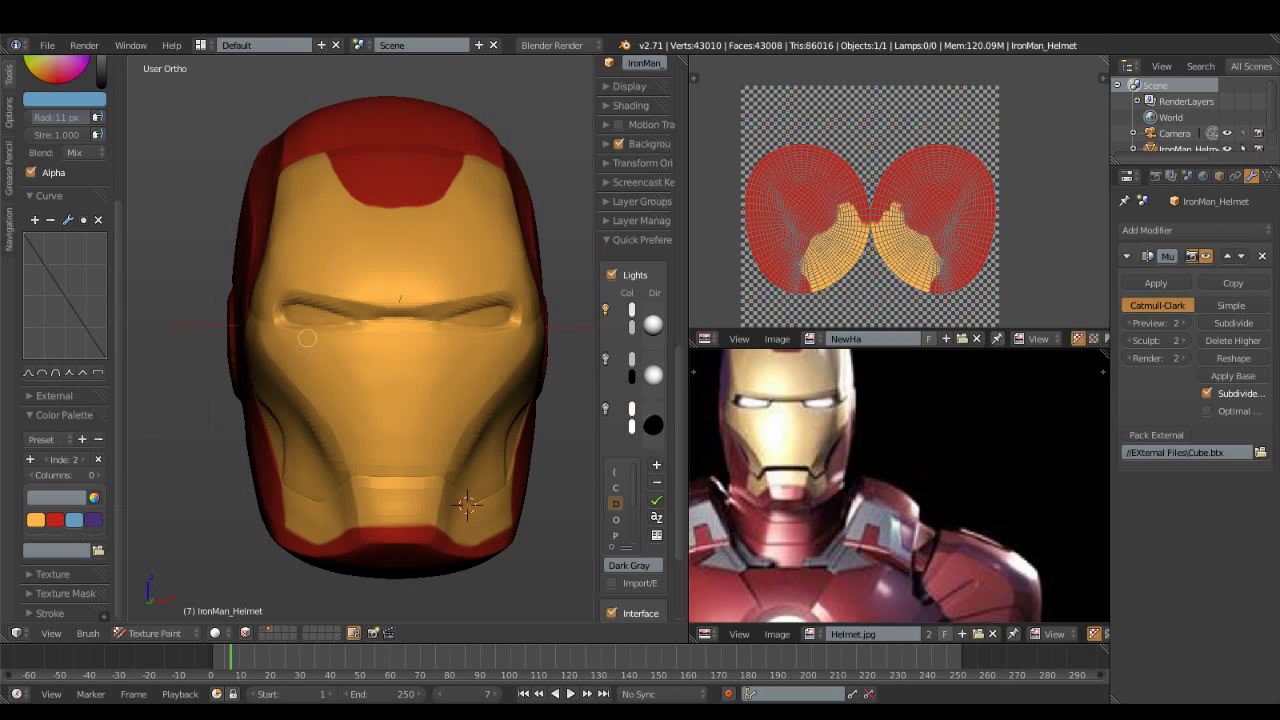
{"action": "left_click_drag", "start_coordinate": [296, 311], "coordinate": [320, 318]}
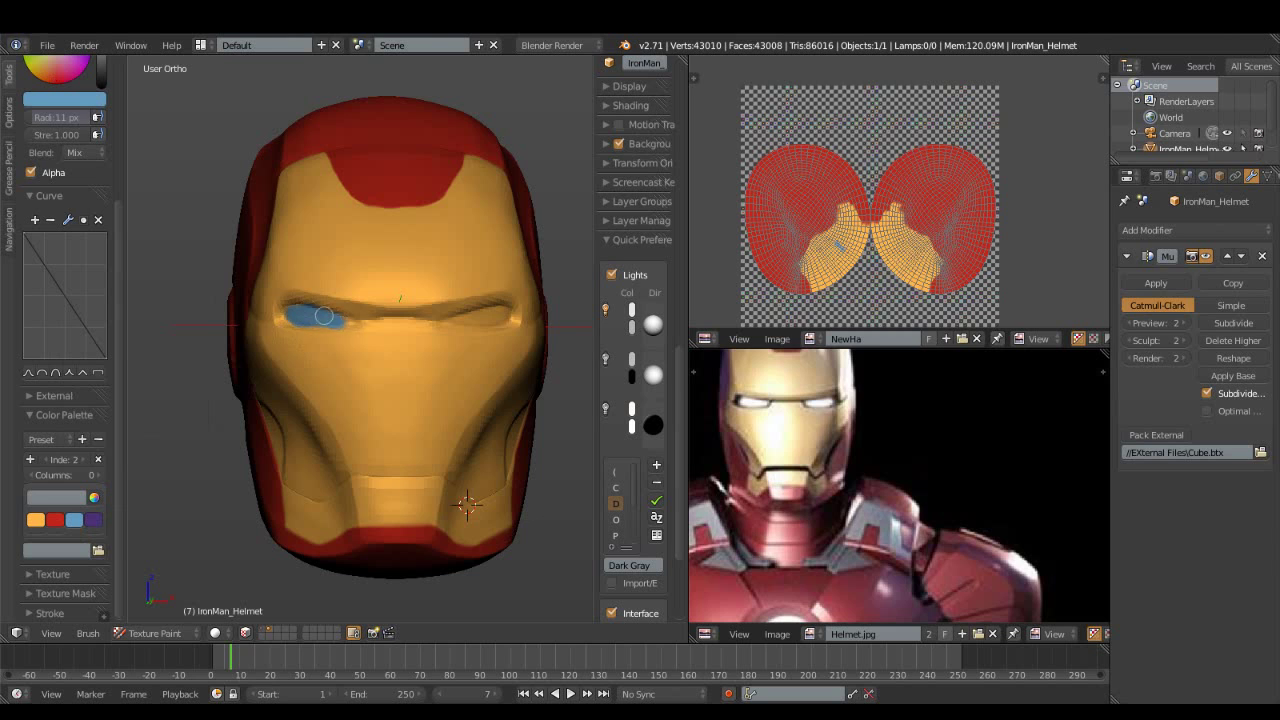
{"action": "left_click_drag", "start_coordinate": [445, 318], "coordinate": [499, 311]}
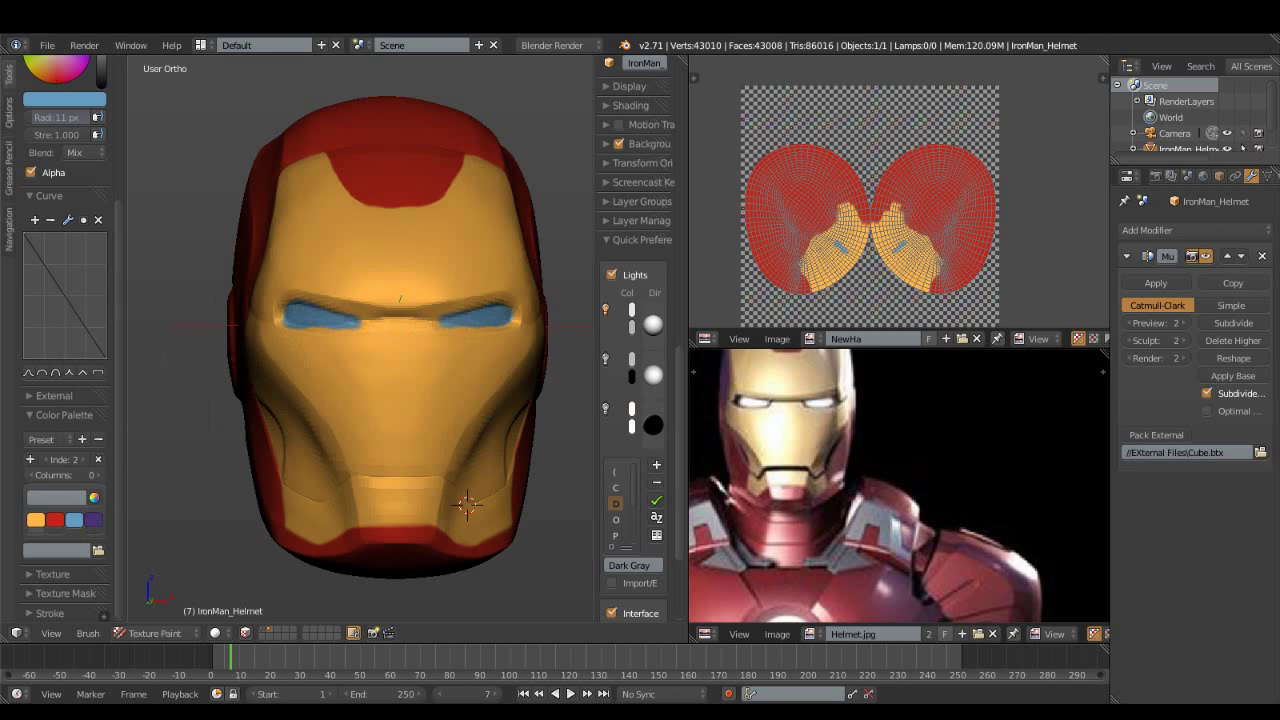
Return to gold and enlarge the brush radius to 15 px.
{"action": "left_click", "coordinate": [35, 519]}
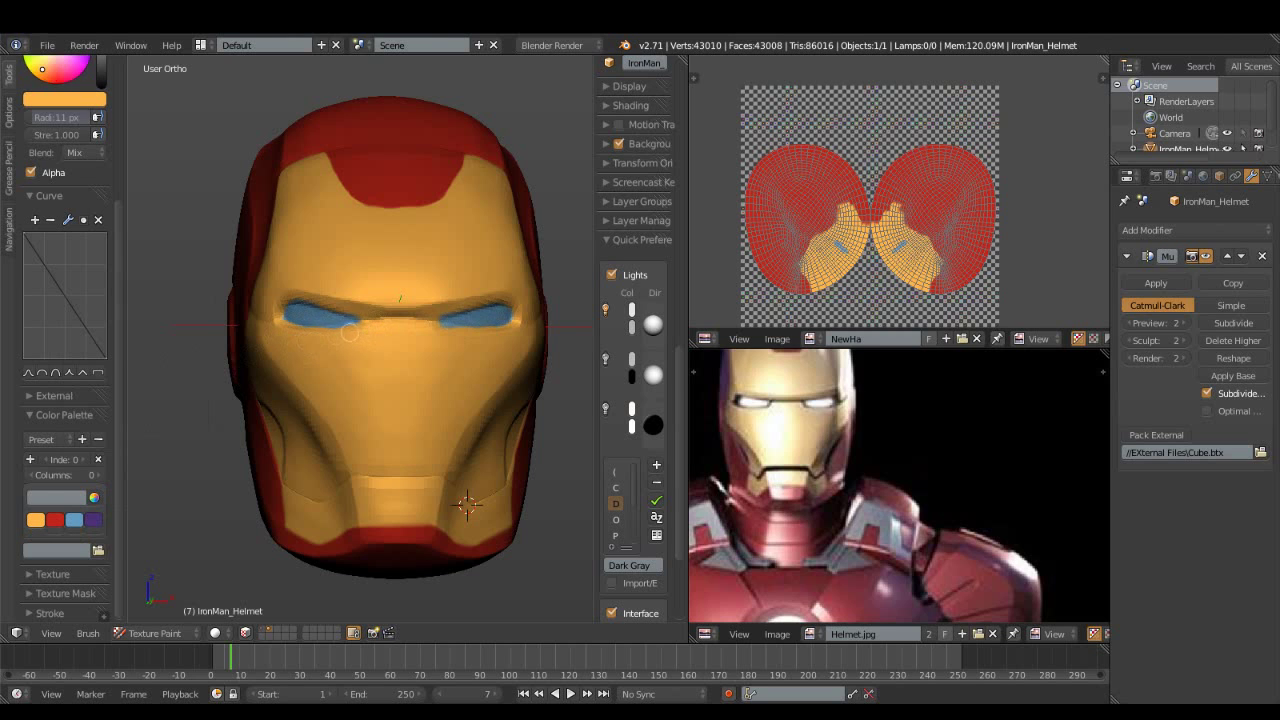
{"action": "key", "text": "bracketright"}
{"action": "key", "text": "bracketright"}
{"action": "key", "text": "bracketright"}
{"action": "mouse_move", "coordinate": [499, 294]}
{"action": "middle_mouse_down"}
{"action": "mouse_move", "coordinate": [392, 318]}
{"action": "mouse_move", "coordinate": [477, 379]}
{"action": "middle_mouse_up"}
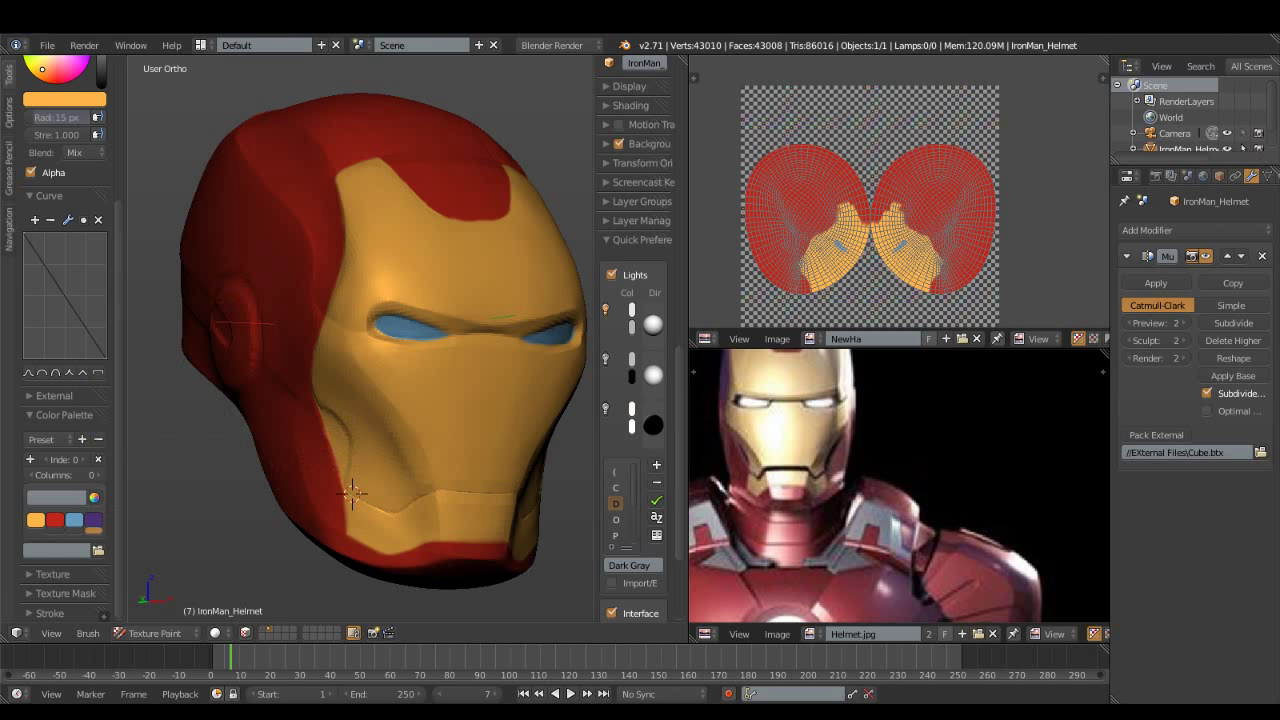
Paint a trial purple stroke on the faceplate cheek, then go back to gold.
{"action": "left_click", "coordinate": [93, 519]}
{"action": "left_click_drag", "start_coordinate": [325, 413], "coordinate": [342, 459]}
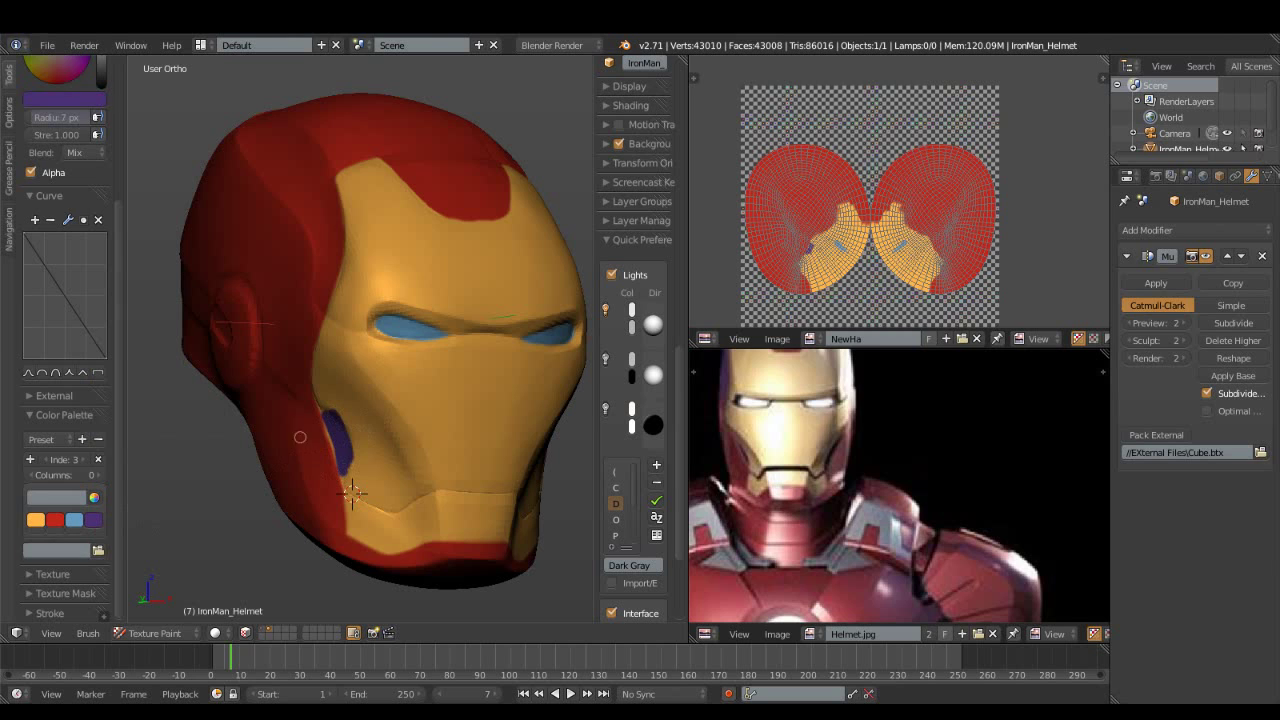
{"action": "left_click", "coordinate": [36, 519]}
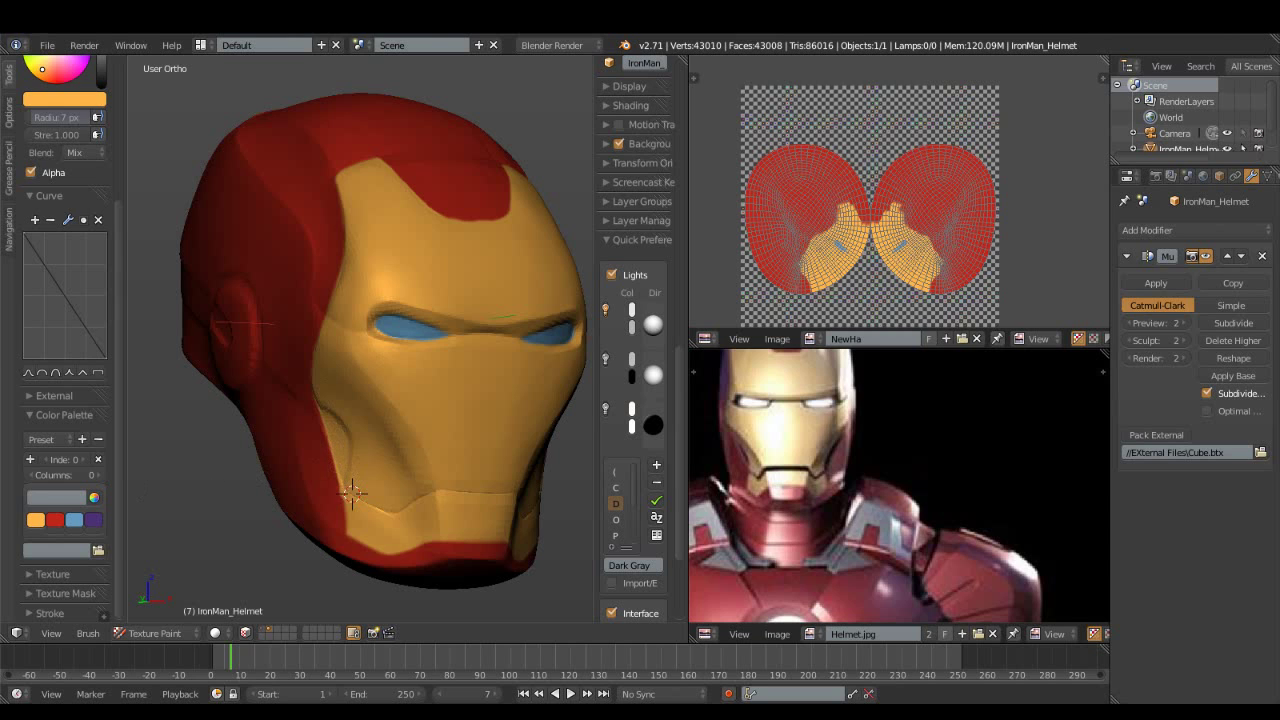
{"action": "left_click", "coordinate": [55, 520]}
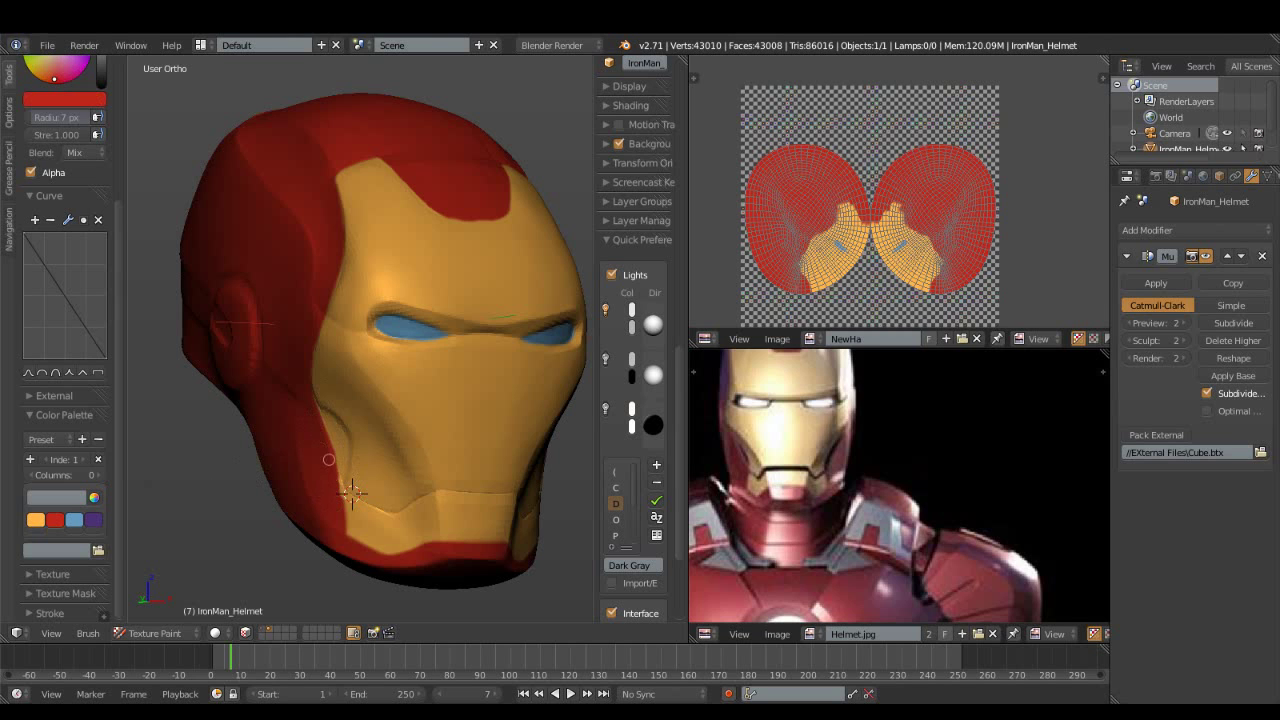
{"action": "left_click", "coordinate": [35, 520]}
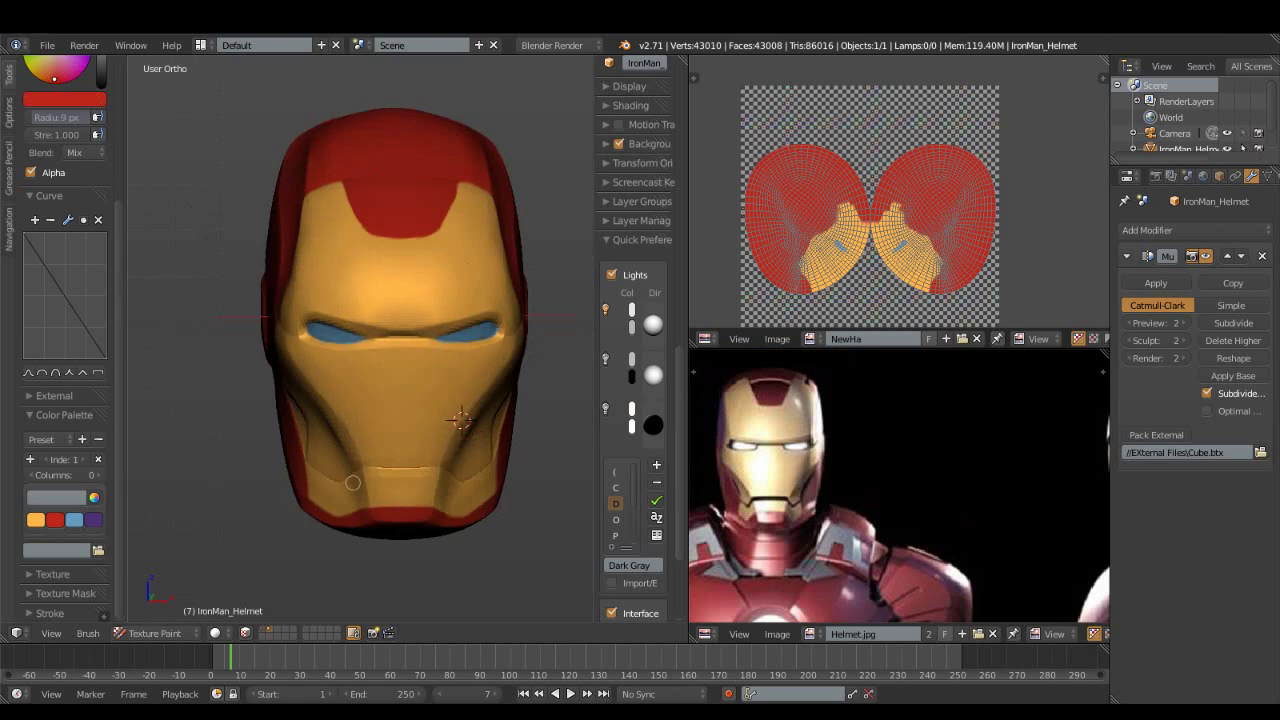
Orbit and zoom to re-frame the helmet from the front.
{"action": "mouse_move", "coordinate": [449, 423]}
{"action": "middle_mouse_down"}
{"action": "mouse_move", "coordinate": [338, 449]}
{"action": "mouse_move", "coordinate": [352, 488]}
{"action": "mouse_move", "coordinate": [323, 337]}
{"action": "mouse_move", "coordinate": [443, 480]}
{"action": "mouse_move", "coordinate": [470, 430]}
{"action": "middle_mouse_up"}
{"action": "scroll", "coordinate": [338, 449], "scroll_direction": "down", "scroll_amount": 3}
{"action": "scroll", "coordinate": [443, 480], "scroll_direction": "up", "scroll_amount": 5}
{"action": "left_click", "coordinate": [632, 316]}
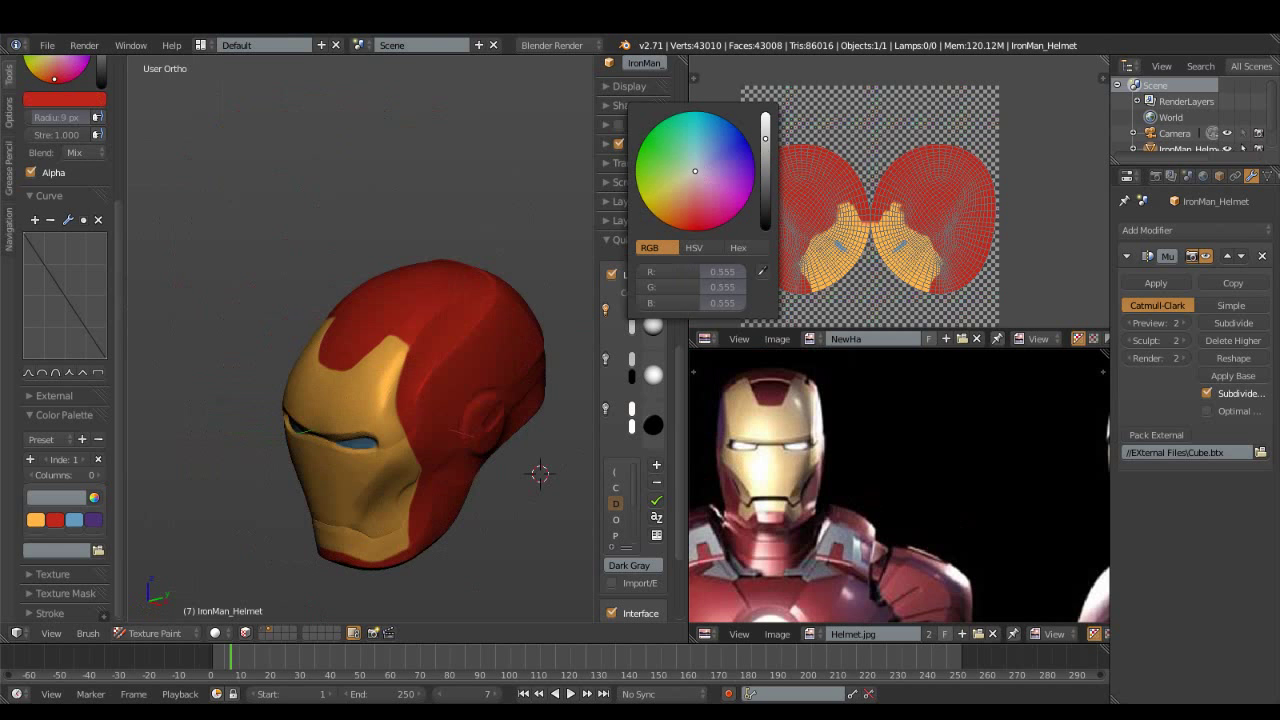
Switch on the second viewport light in the Quick Preferences Lights panel.
{"action": "left_click", "coordinate": [632, 311]}
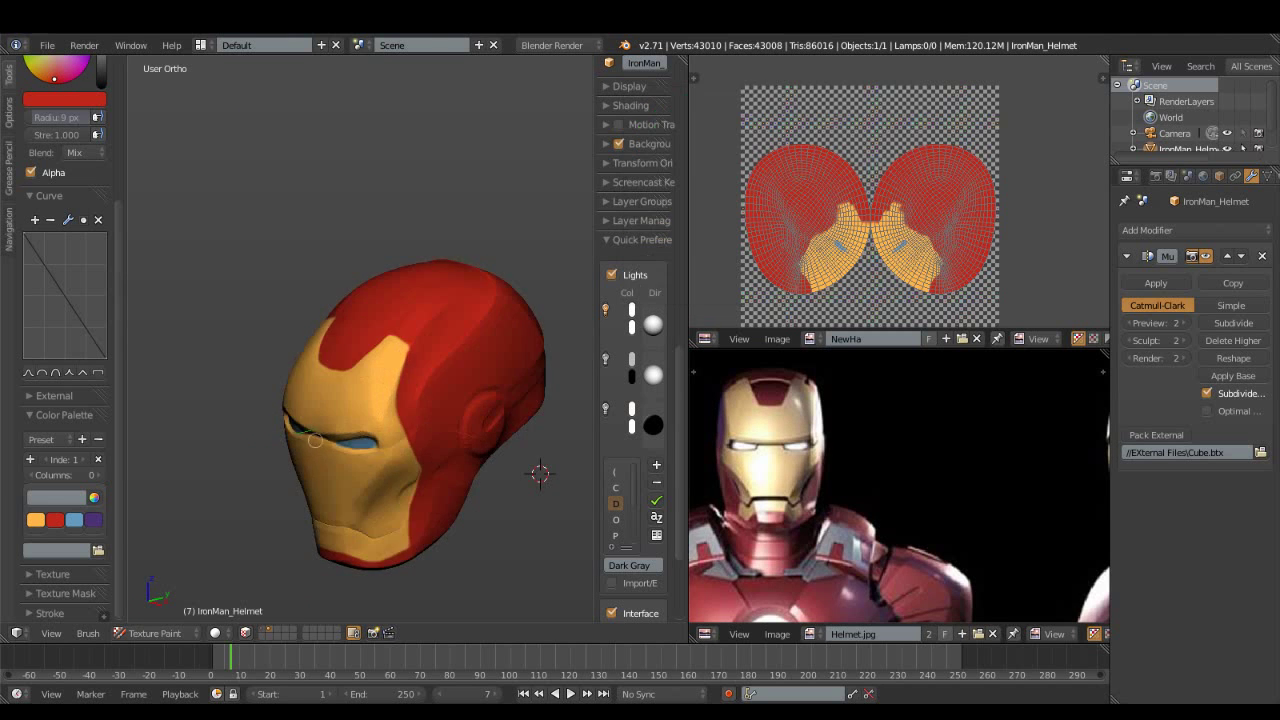
{"action": "middle_click_drag", "start_coordinate": [440, 420], "coordinate": [500, 420]}
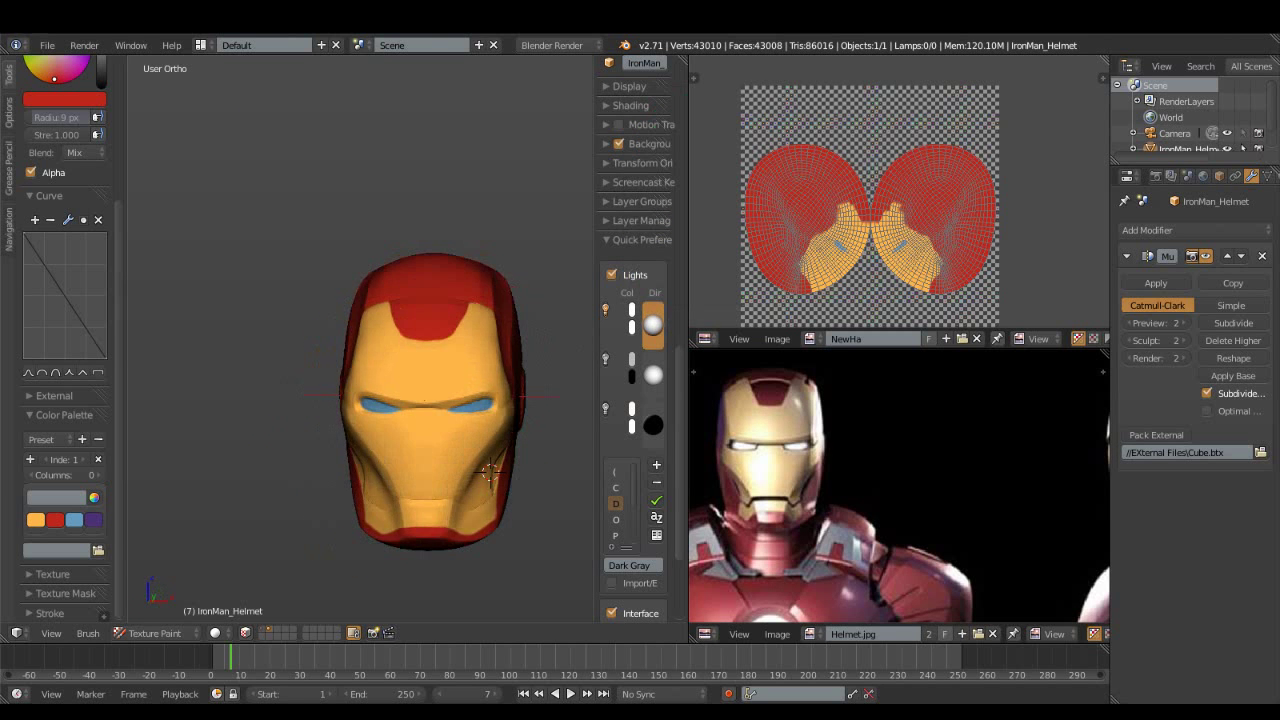
{"action": "middle_click_drag", "start_coordinate": [553, 394], "coordinate": [388, 426]}
{"action": "scroll", "coordinate": [388, 426], "scroll_direction": "down", "scroll_amount": 3}
{"action": "middle_click_drag", "start_coordinate": [486, 480], "coordinate": [508, 466]}
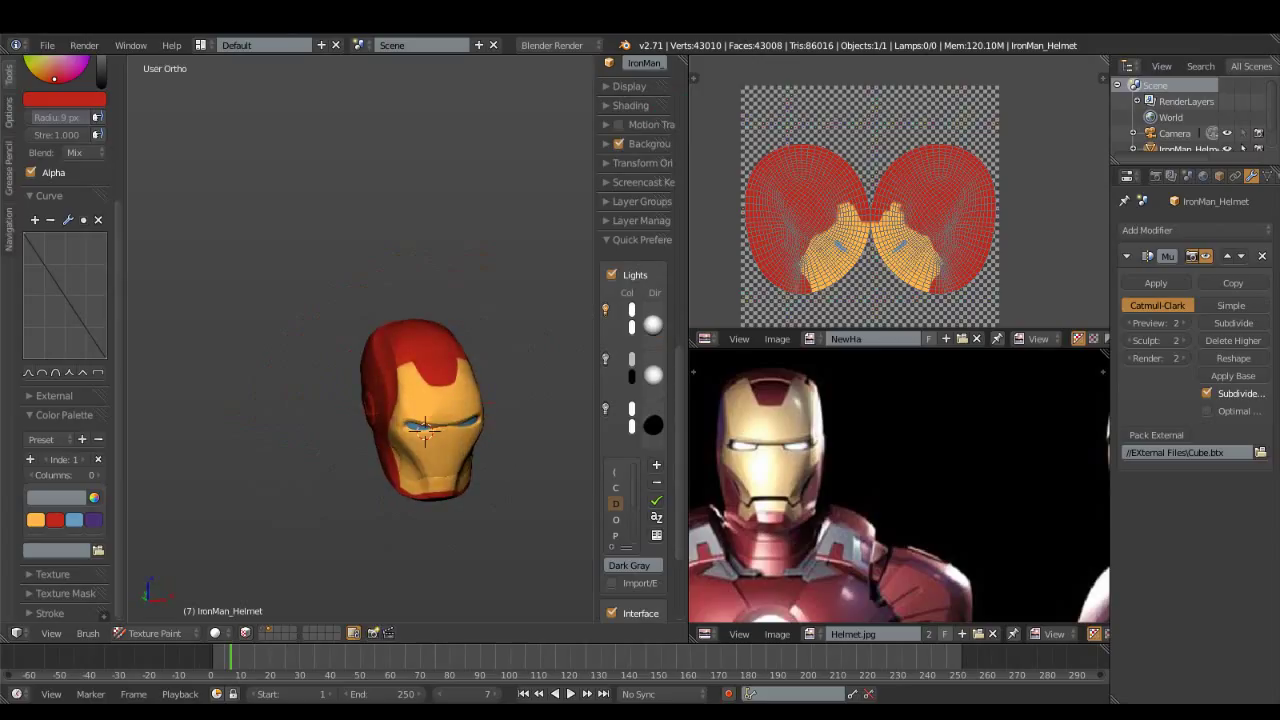
{"action": "left_click", "coordinate": [604, 358]}
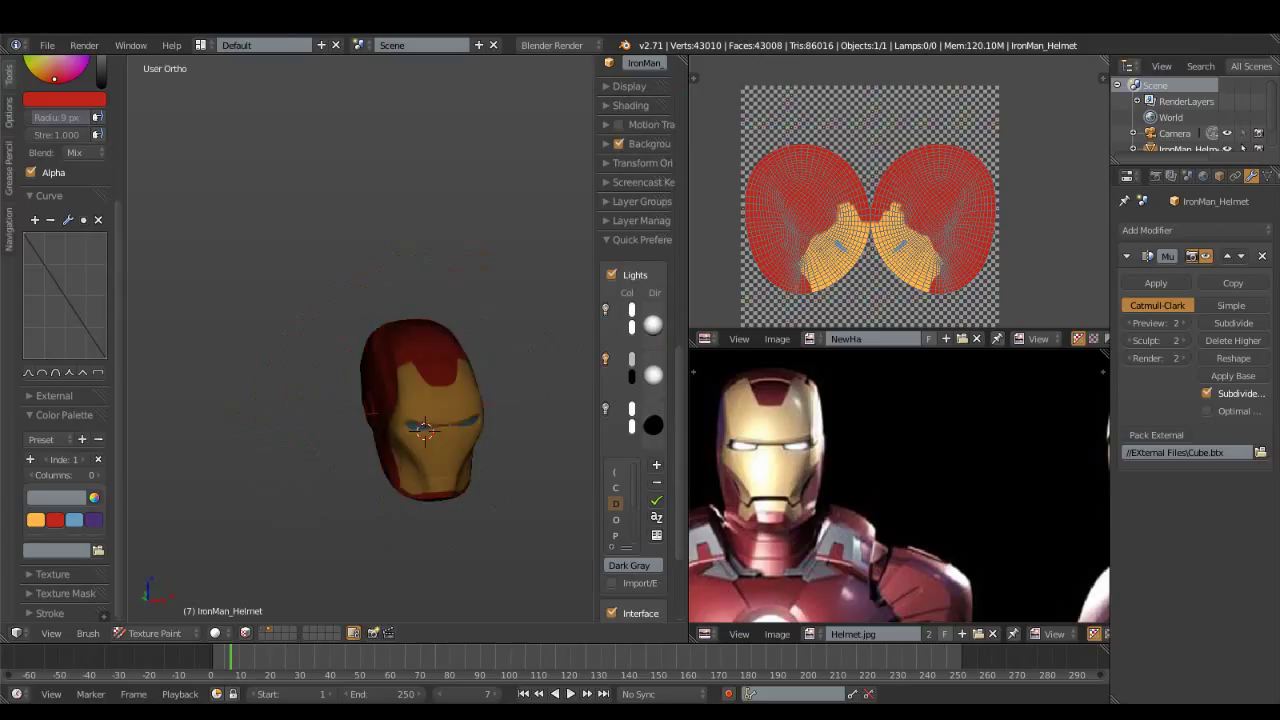
Darken the second light's colour value to about 0.1, near black.
{"action": "mouse_move", "coordinate": [463, 439]}
{"action": "middle_mouse_down"}
{"action": "mouse_move", "coordinate": [480, 449]}
{"action": "mouse_move", "coordinate": [580, 398]}
{"action": "middle_mouse_up"}
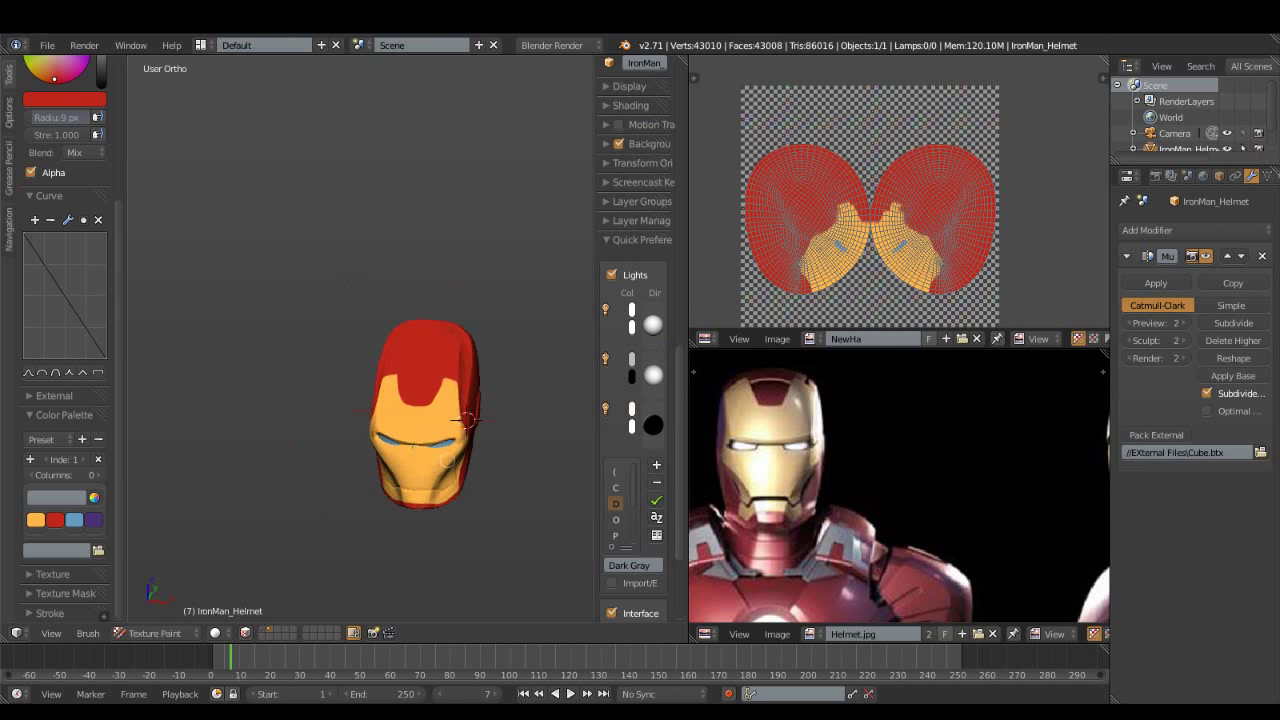
{"action": "middle_click_drag", "start_coordinate": [432, 467], "coordinate": [470, 470]}
{"action": "scroll", "coordinate": [430, 420], "scroll_direction": "up", "scroll_amount": 3}
{"action": "middle_click_drag", "start_coordinate": [346, 512], "coordinate": [420, 500]}
{"action": "scroll", "coordinate": [420, 500], "scroll_direction": "down", "scroll_amount": 3}
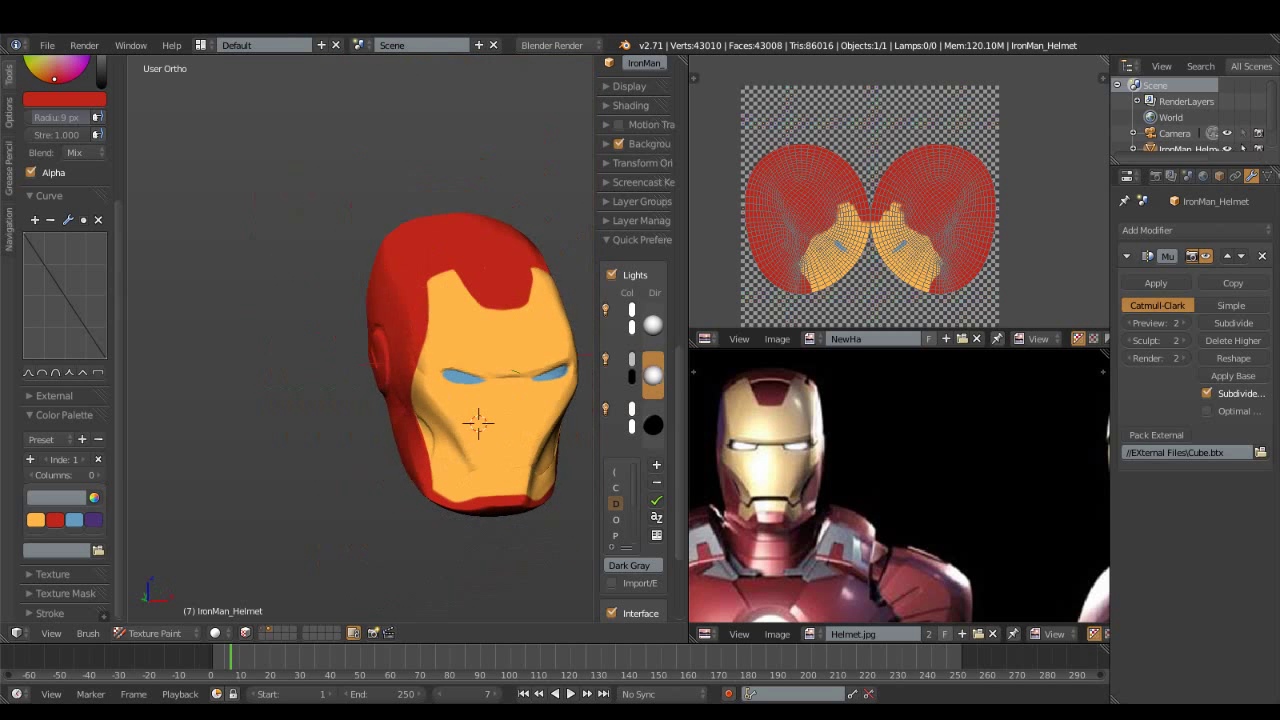
{"action": "middle_click_drag", "start_coordinate": [478, 424], "coordinate": [488, 422]}
{"action": "scroll", "coordinate": [488, 422], "scroll_direction": "down", "scroll_amount": 1}
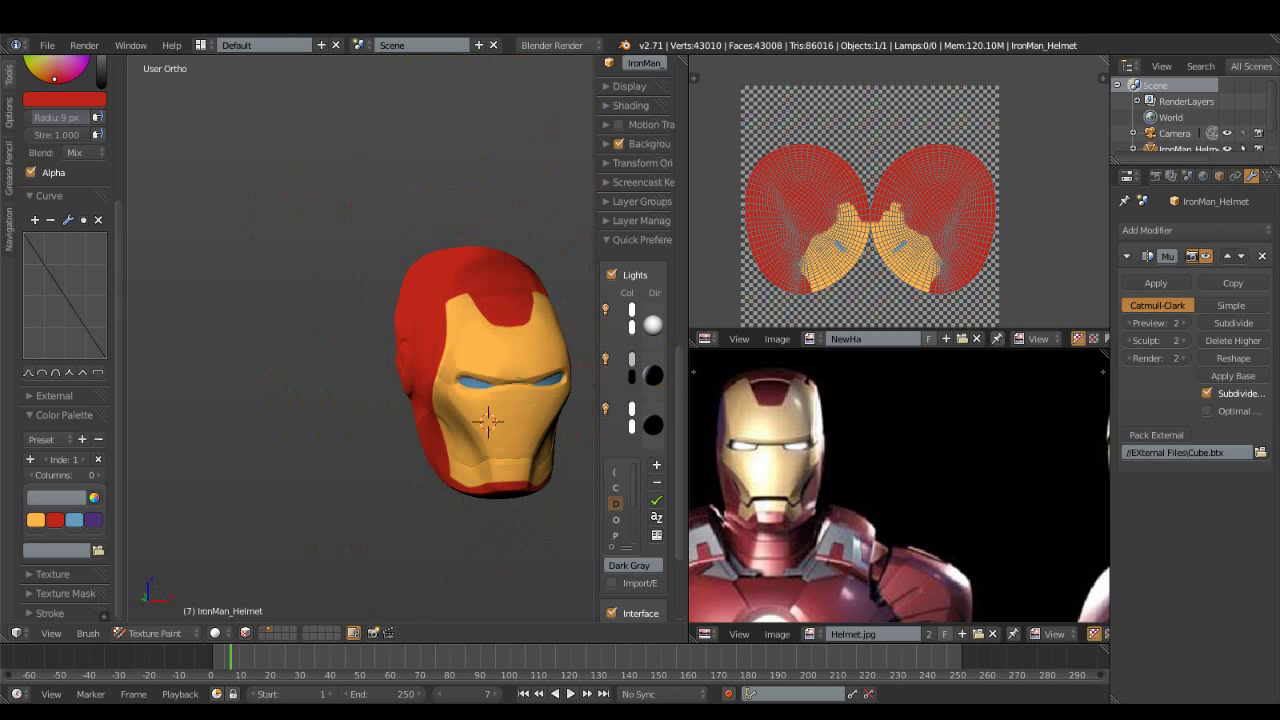
{"action": "left_click", "coordinate": [631, 360]}
{"action": "left_click_drag", "start_coordinate": [765, 176], "coordinate": [765, 221]}
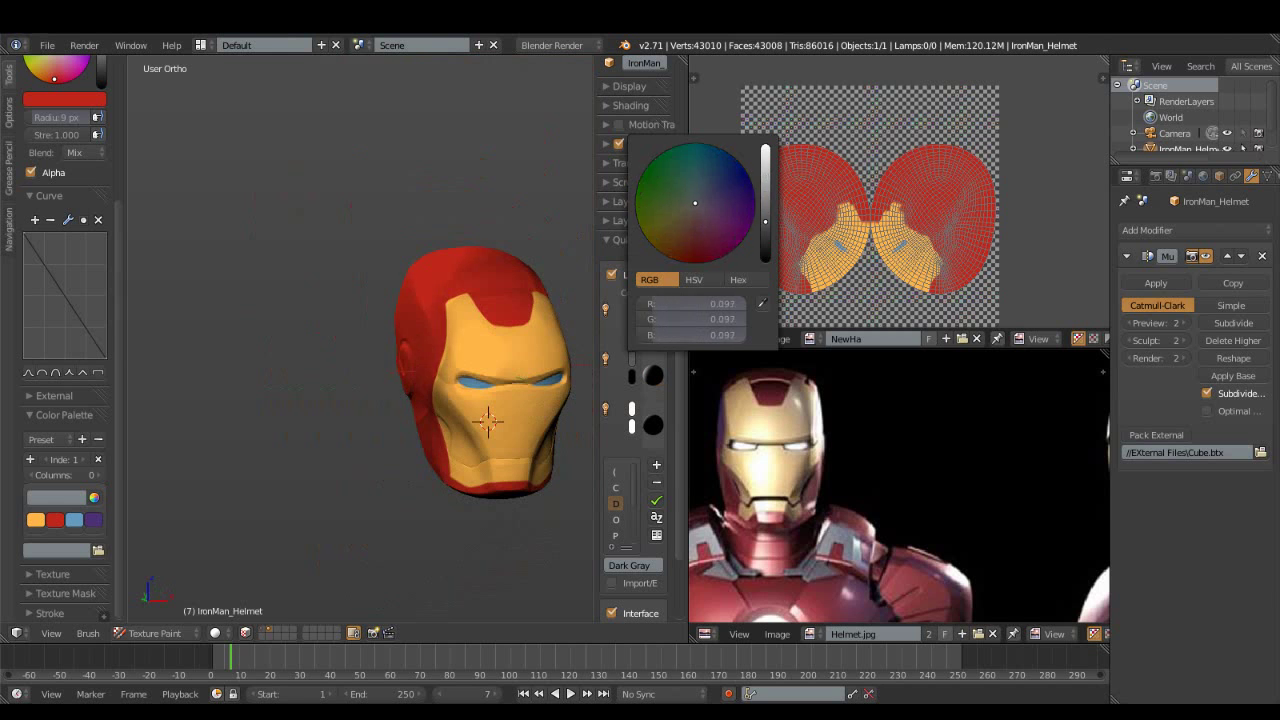
Centre the helmet and maximise the 3D view to fill the screen.
{"action": "mouse_move", "coordinate": [507, 449]}
{"action": "middle_mouse_down"}
{"action": "mouse_move", "coordinate": [563, 437]}
{"action": "mouse_move", "coordinate": [526, 451]}
{"action": "mouse_move", "coordinate": [537, 371]}
{"action": "mouse_move", "coordinate": [460, 418]}
{"action": "mouse_move", "coordinate": [500, 503]}
{"action": "middle_mouse_up"}
{"action": "scroll", "coordinate": [507, 497], "scroll_direction": "up", "scroll_amount": 5}
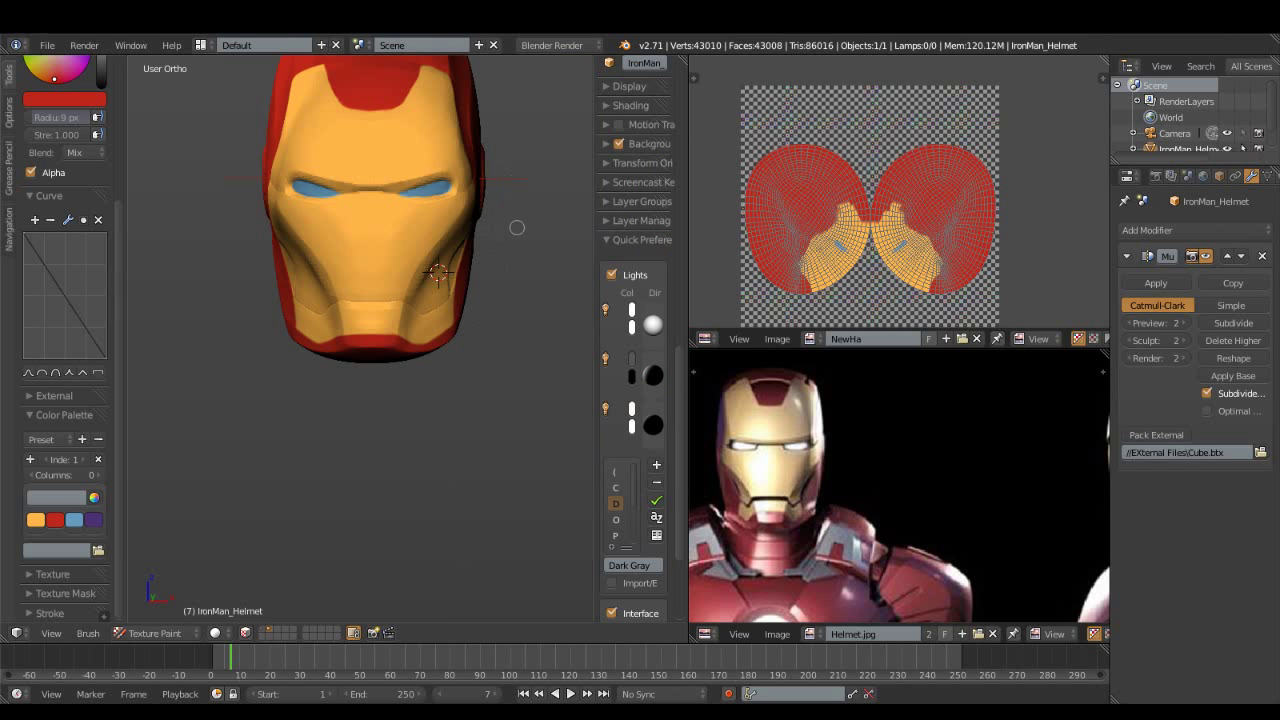
{"action": "mouse_move", "coordinate": [511, 299]}
{"action": "middle_mouse_down"}
{"action": "mouse_move", "coordinate": [494, 454]}
{"action": "mouse_move", "coordinate": [469, 413]}
{"action": "middle_mouse_up"}
{"action": "key", "text": "ctrl+Up"}
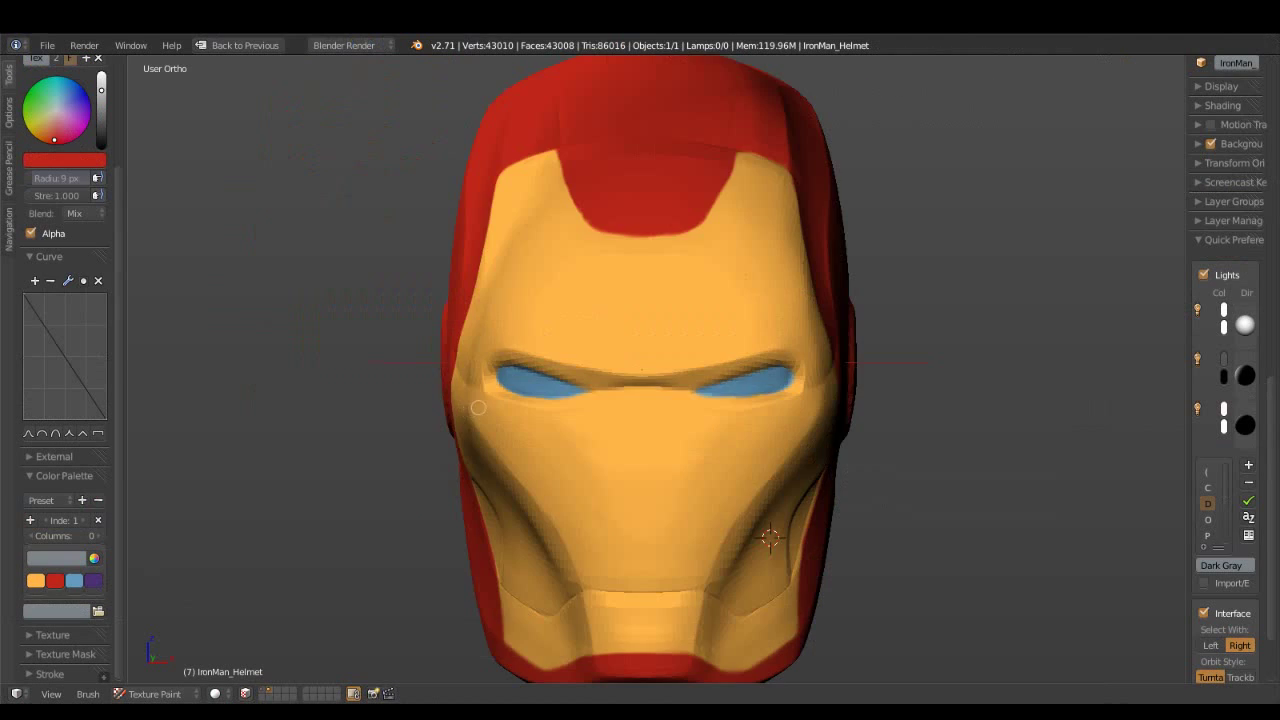
Re-aim the three viewport lights by dragging their Direction spheres.
{"action": "scroll", "coordinate": [652, 380], "scroll_direction": "down", "scroll_amount": 2}
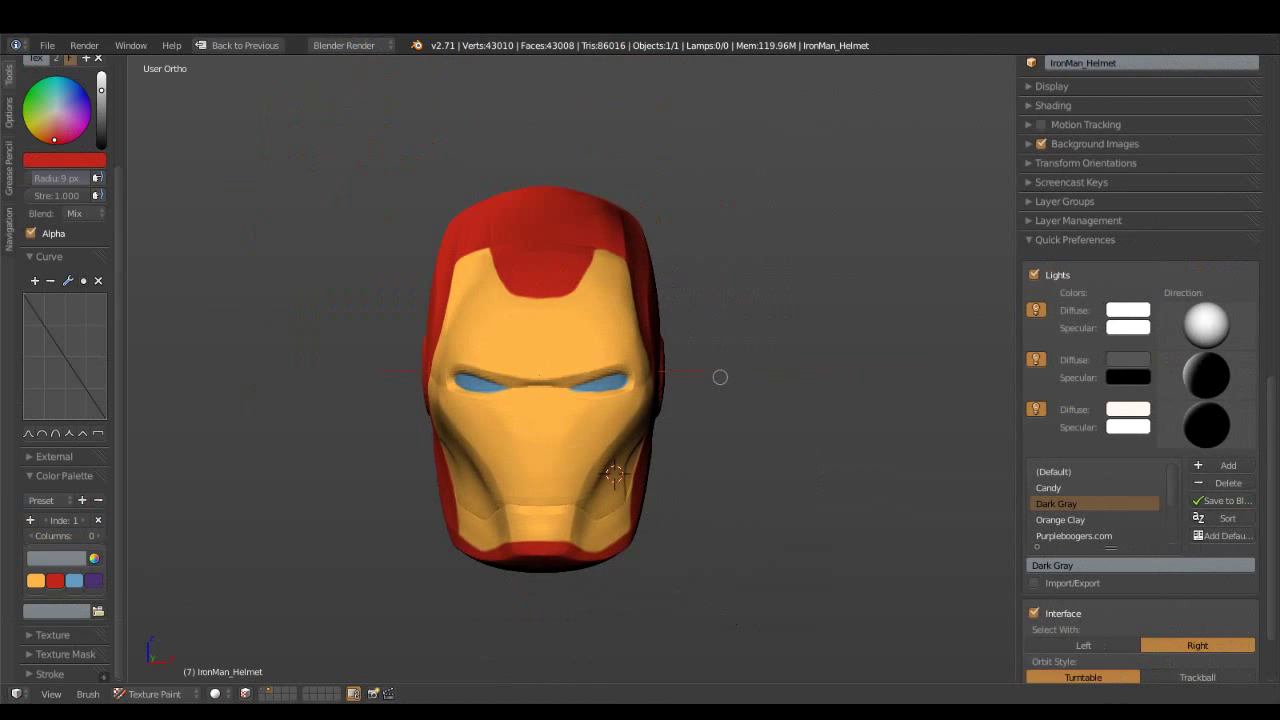
{"action": "mouse_move", "coordinate": [1206, 324]}
{"action": "left_mouse_down"}
{"action": "mouse_move", "coordinate": [1200, 310]}
{"action": "mouse_move", "coordinate": [1212, 330]}
{"action": "mouse_move", "coordinate": [1204, 380]}
{"action": "left_mouse_up"}
{"action": "left_click_drag", "start_coordinate": [1206, 425], "coordinate": [1200, 418]}
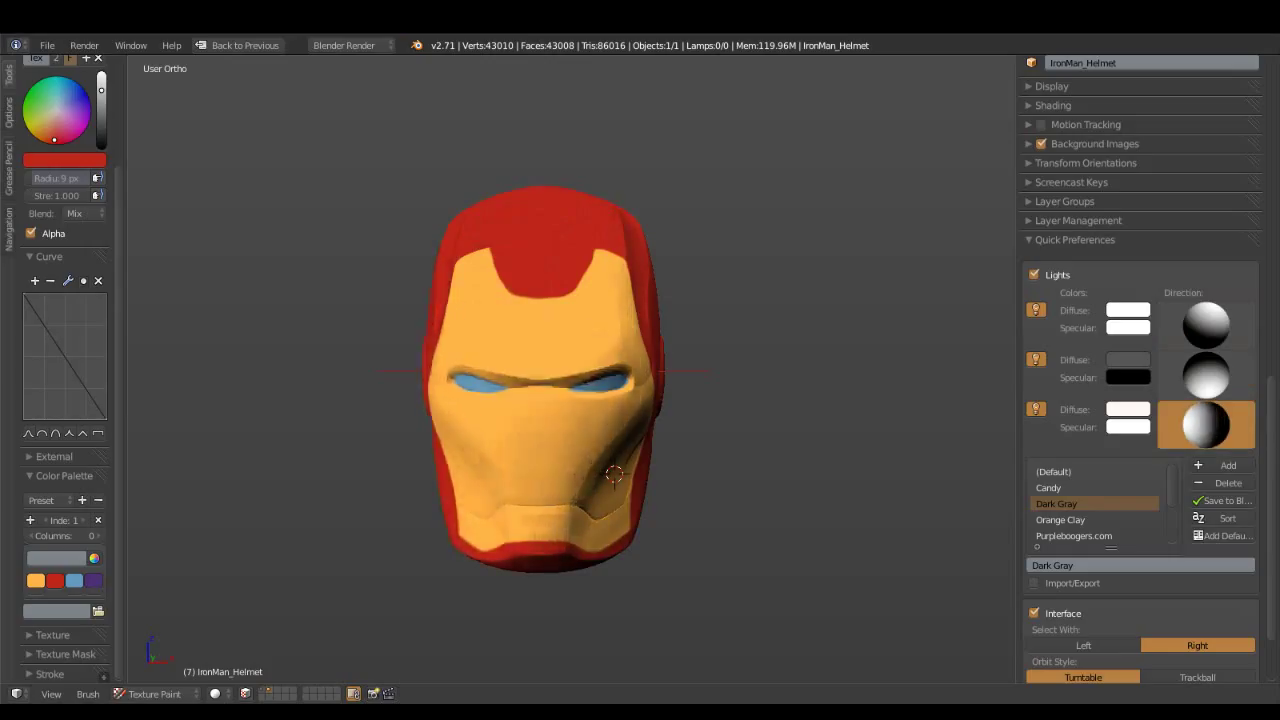
{"action": "left_click_drag", "start_coordinate": [1200, 418], "coordinate": [1206, 428]}
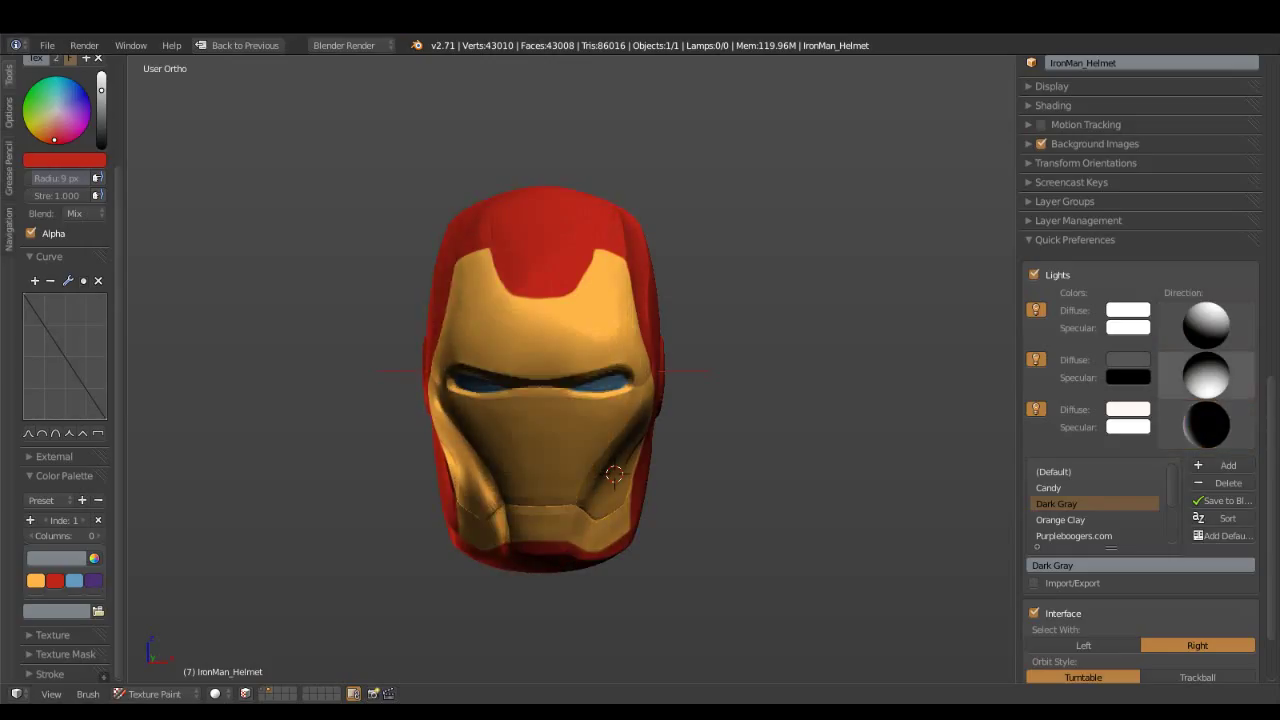
{"action": "left_click_drag", "start_coordinate": [1206, 325], "coordinate": [1204, 322]}
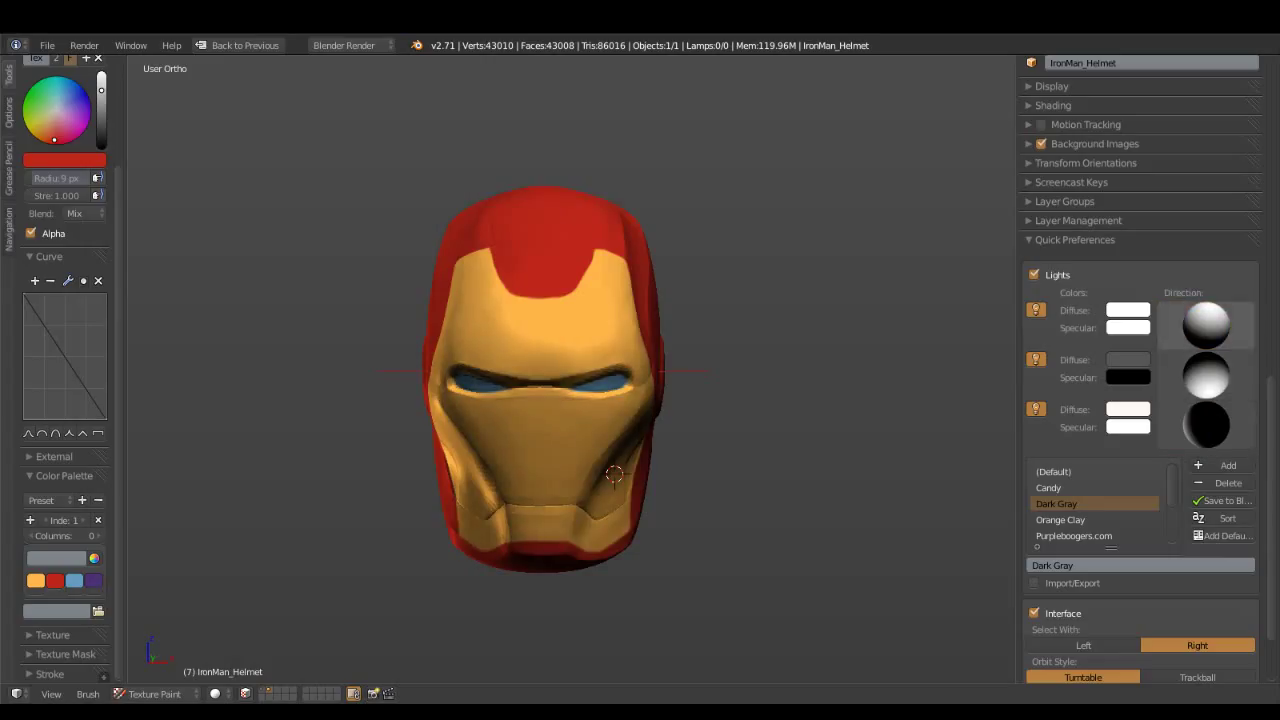
{"action": "left_click_drag", "start_coordinate": [1206, 374], "coordinate": [1206, 380]}
Tint the second light's Diffuse colour lavender.
{"action": "left_click", "coordinate": [1128, 359]}
{"action": "left_click_drag", "start_coordinate": [1137, 222], "coordinate": [1137, 172]}
{"action": "left_click_drag", "start_coordinate": [1067, 203], "coordinate": [1088, 222]}
Orbit to a low front view and enlarge the paint brush radius to about 28 px.
{"action": "mouse_move", "coordinate": [538, 407]}
{"action": "middle_mouse_down"}
{"action": "mouse_move", "coordinate": [514, 543]}
{"action": "mouse_move", "coordinate": [434, 434]}
{"action": "mouse_move", "coordinate": [505, 460]}
{"action": "middle_mouse_up"}
{"action": "mouse_move", "coordinate": [675, 474]}
{"action": "middle_mouse_down"}
{"action": "mouse_move", "coordinate": [580, 623]}
{"action": "mouse_move", "coordinate": [634, 620]}
{"action": "middle_mouse_up"}
{"action": "scroll", "coordinate": [575, 406], "scroll_direction": "up", "scroll_amount": 4}
{"action": "middle_click_drag", "start_coordinate": [575, 406], "coordinate": [593, 387]}
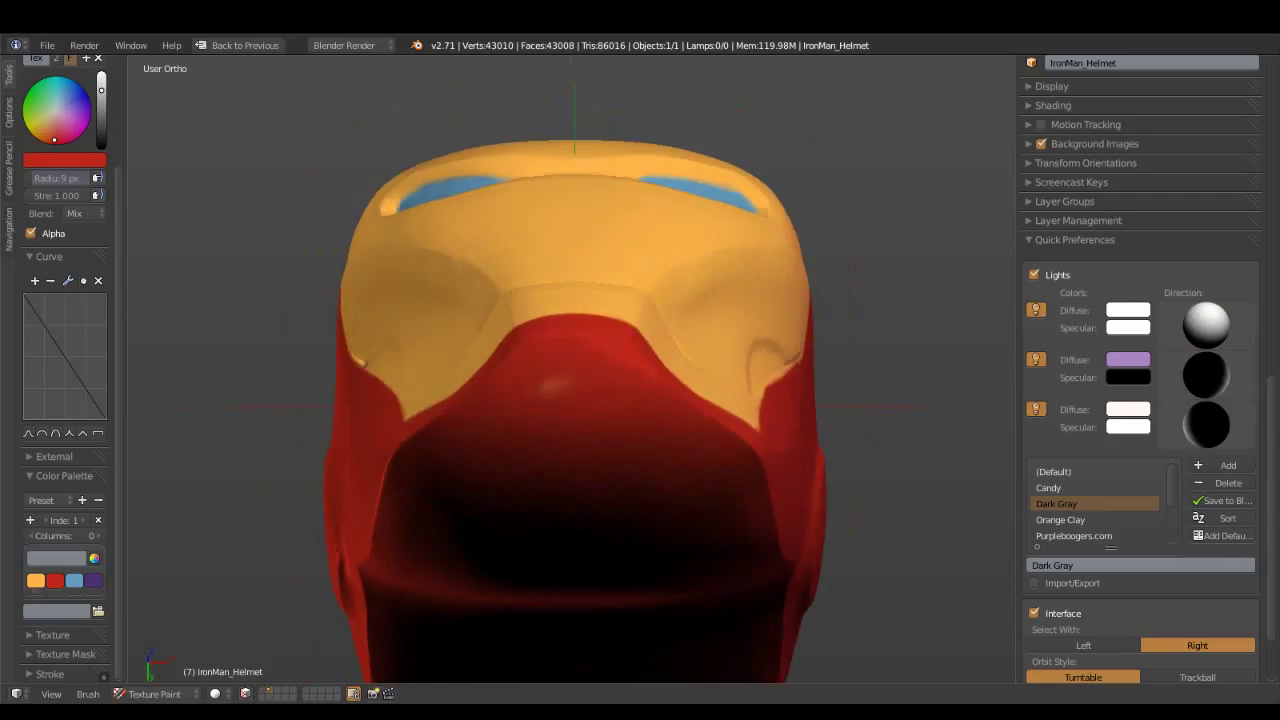
{"action": "key", "text": "f"}
{"action": "left_click", "coordinate": [531, 440]}
Turn the helmet to face front and switch to Object Mode.
{"action": "scroll", "coordinate": [577, 430], "scroll_direction": "down", "scroll_amount": 1}
{"action": "mouse_move", "coordinate": [374, 417]}
{"action": "middle_mouse_down"}
{"action": "mouse_move", "coordinate": [280, 386]}
{"action": "mouse_move", "coordinate": [303, 523]}
{"action": "middle_mouse_up"}
{"action": "left_click", "coordinate": [155, 693]}
{"action": "left_click", "coordinate": [143, 674]}
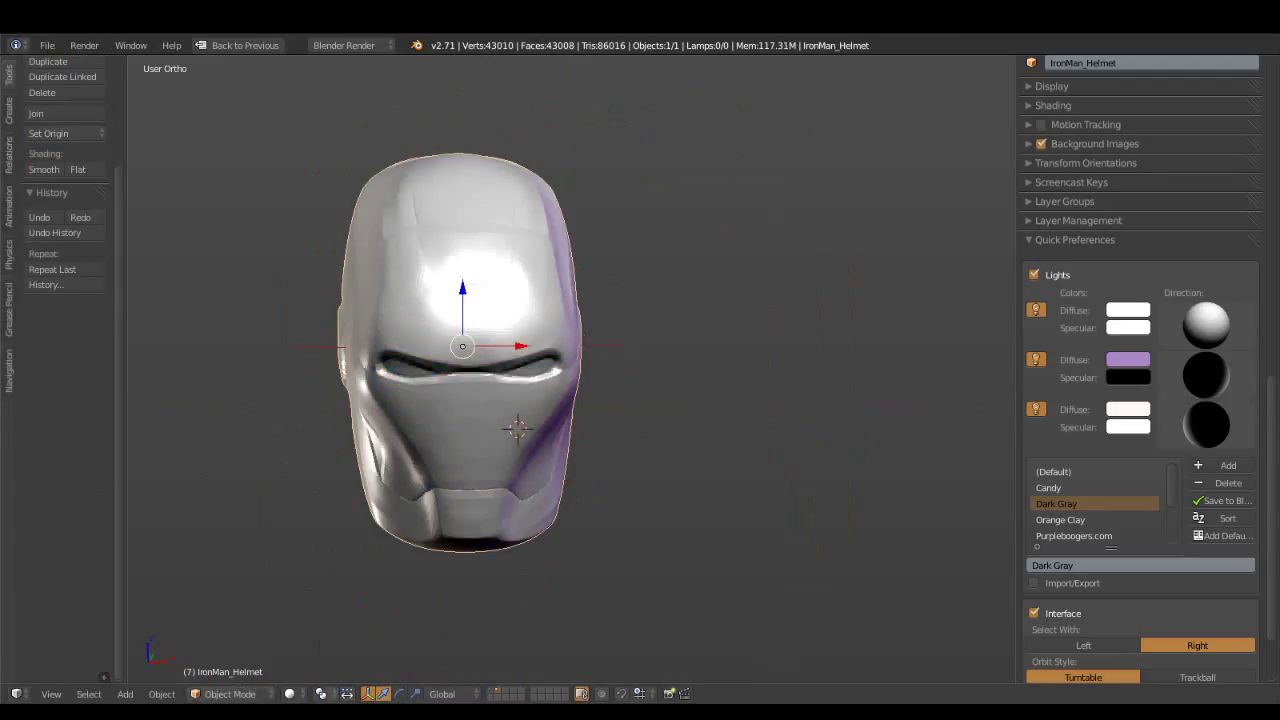
Preview the helmet in Texture viewport shading, then go back to Solid shading.
{"action": "left_click", "coordinate": [289, 693]}
{"action": "left_click", "coordinate": [335, 618]}
{"action": "mouse_move", "coordinate": [335, 618]}
{"action": "middle_mouse_down"}
{"action": "mouse_move", "coordinate": [400, 580]}
{"action": "mouse_move", "coordinate": [380, 576]}
{"action": "mouse_move", "coordinate": [460, 562]}
{"action": "middle_mouse_up"}
{"action": "scroll", "coordinate": [350, 620], "scroll_direction": "up", "scroll_amount": 3}
{"action": "left_click", "coordinate": [289, 693]}
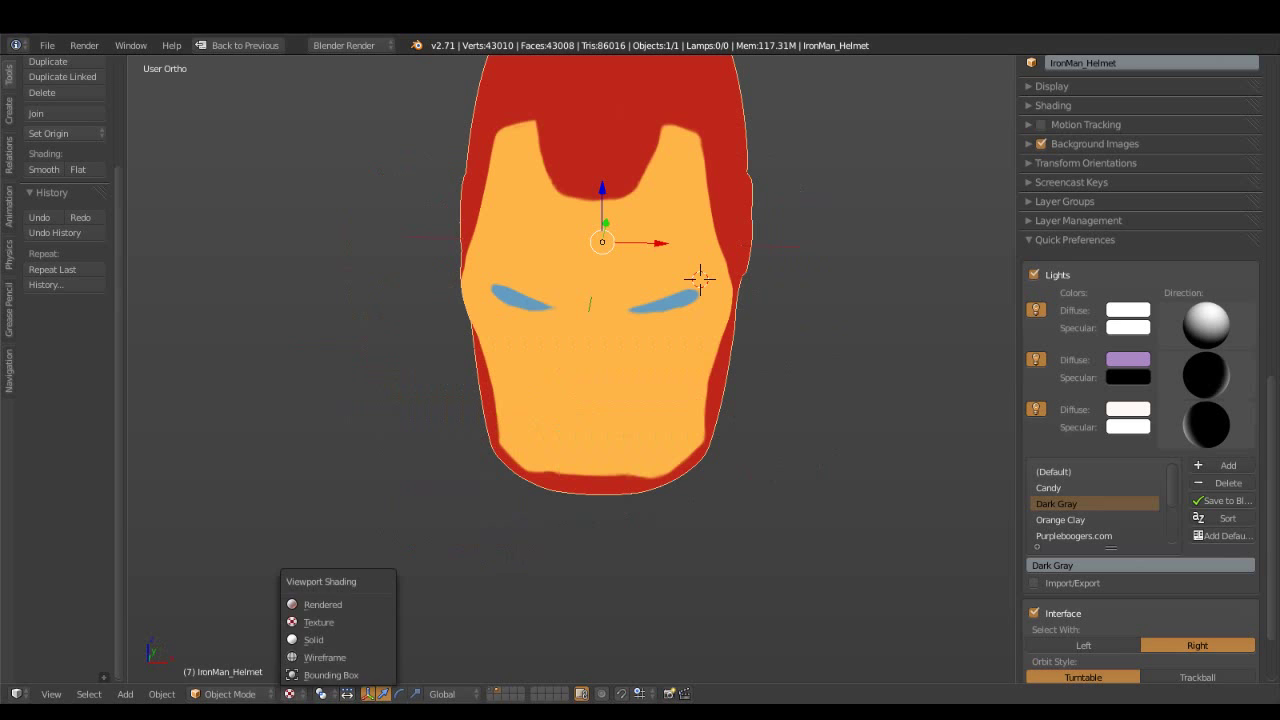
{"action": "left_click", "coordinate": [313, 639]}
Return the helmet to Texture Paint mode.
{"action": "scroll", "coordinate": [313, 639], "scroll_direction": "down", "scroll_amount": 2}
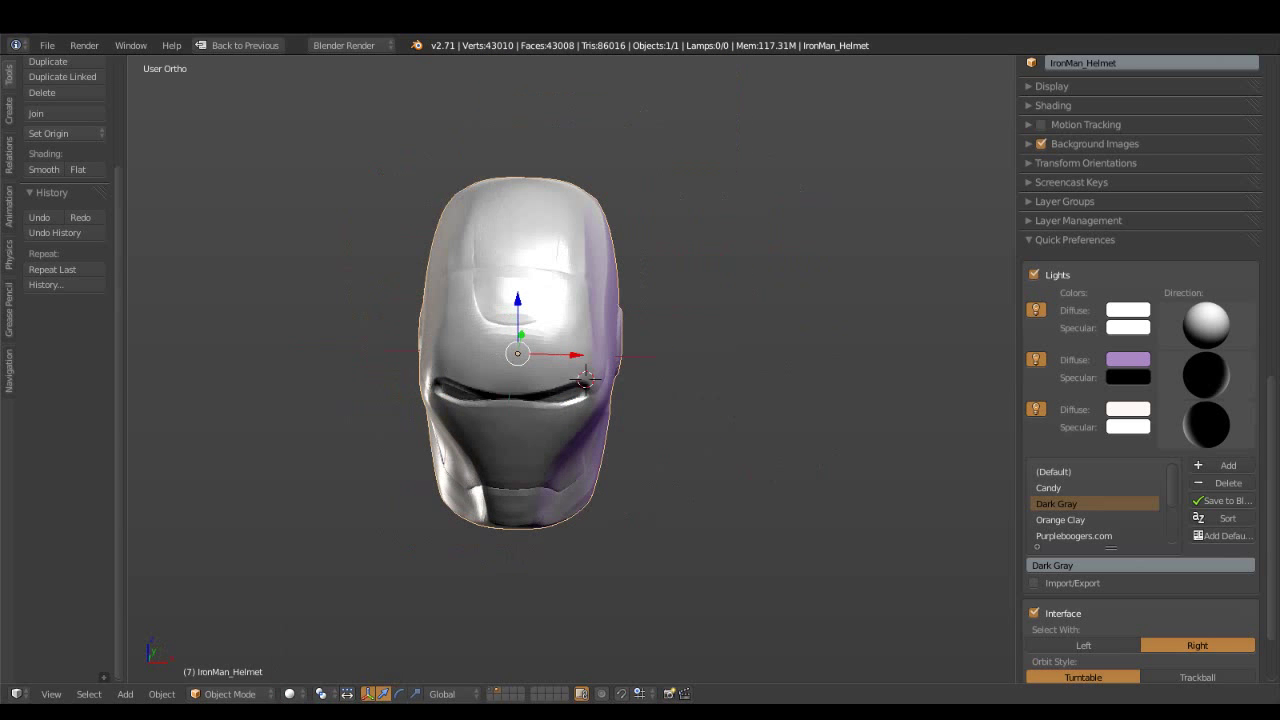
{"action": "left_click", "coordinate": [230, 693]}
{"action": "left_click", "coordinate": [225, 586]}
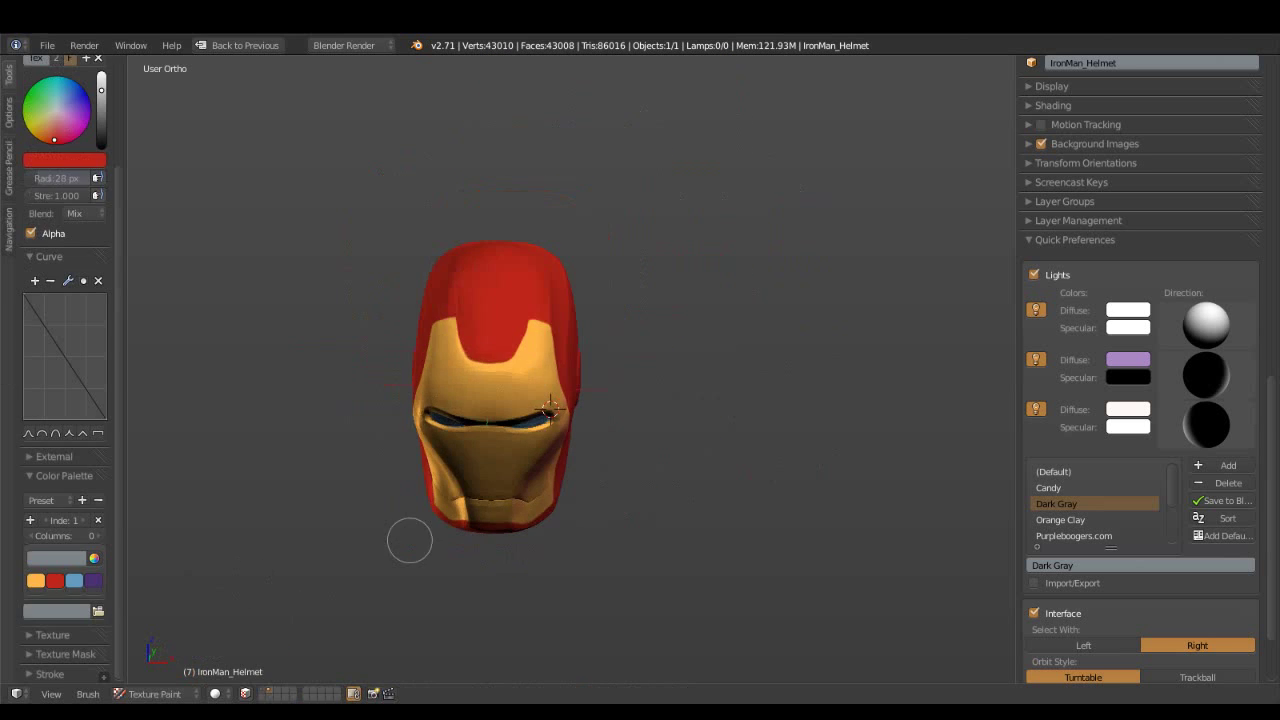
{"action": "mouse_move", "coordinate": [511, 509]}
{"action": "middle_mouse_down"}
{"action": "mouse_move", "coordinate": [580, 551]}
{"action": "mouse_move", "coordinate": [423, 526]}
{"action": "mouse_move", "coordinate": [571, 491]}
{"action": "mouse_move", "coordinate": [453, 465]}
{"action": "middle_mouse_up"}
{"action": "scroll", "coordinate": [470, 500], "scroll_direction": "up", "scroll_amount": 3}
{"action": "scroll", "coordinate": [400, 502], "scroll_direction": "down", "scroll_amount": 3}
{"action": "scroll", "coordinate": [571, 480], "scroll_direction": "up", "scroll_amount": 4}
{"action": "scroll", "coordinate": [462, 470], "scroll_direction": "down", "scroll_amount": 4}
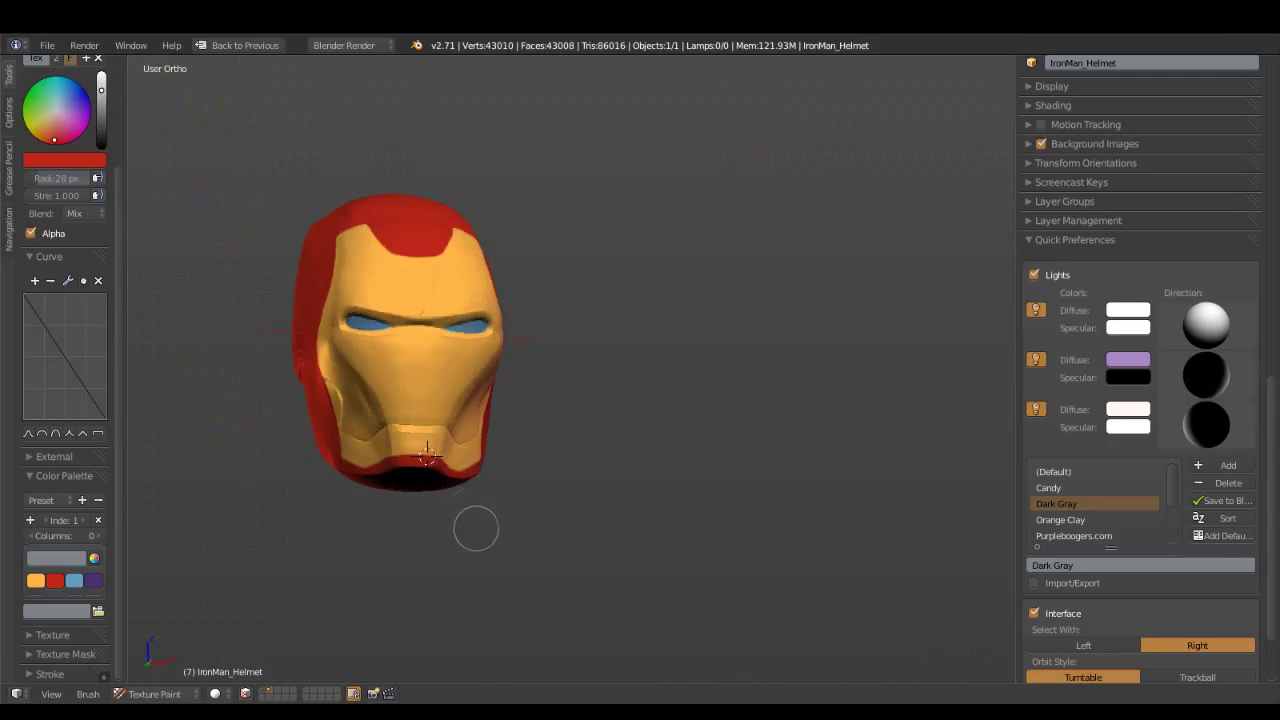
{"action": "mouse_move", "coordinate": [472, 529]}
{"action": "middle_mouse_down"}
{"action": "mouse_move", "coordinate": [457, 531]}
{"action": "mouse_move", "coordinate": [594, 533]}
{"action": "middle_mouse_up"}
{"action": "scroll", "coordinate": [423, 523], "scroll_direction": "up", "scroll_amount": 2}
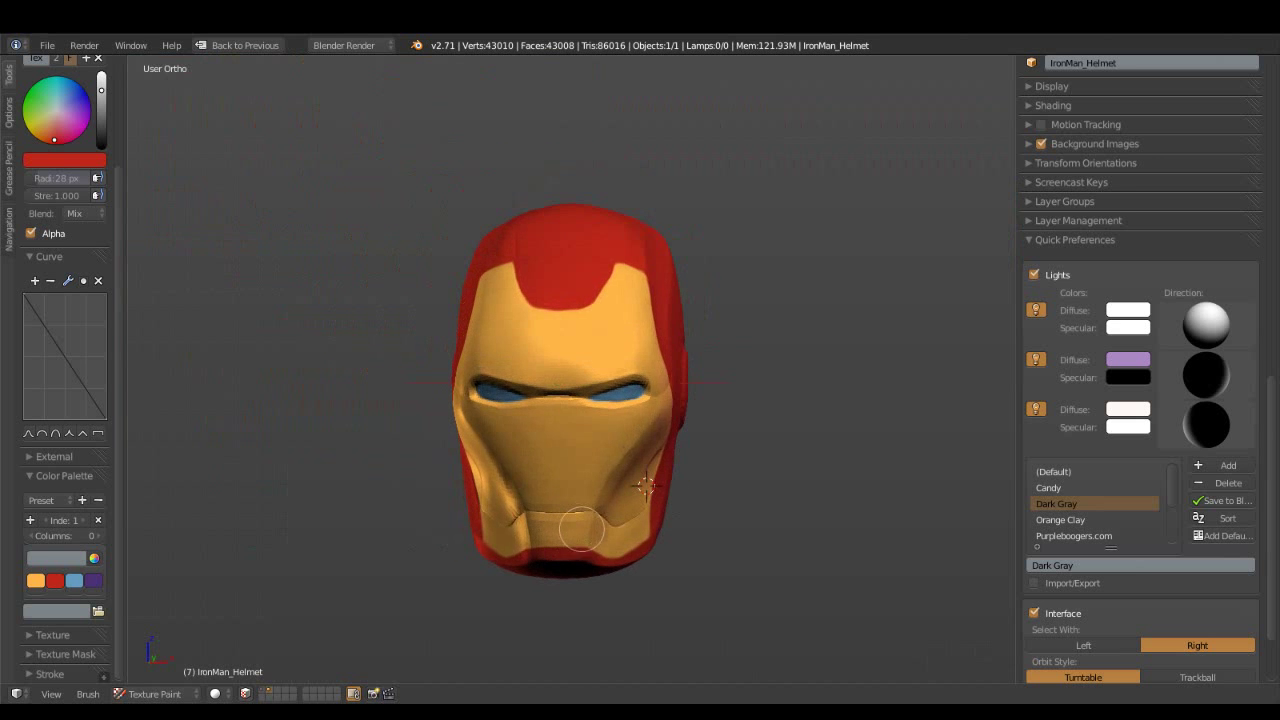
{"action": "key", "text": "KP_1"}
{"action": "scroll", "coordinate": [593, 533], "scroll_direction": "up", "scroll_amount": 4}
{"action": "scroll", "coordinate": [608, 523], "scroll_direction": "down", "scroll_amount": 3}
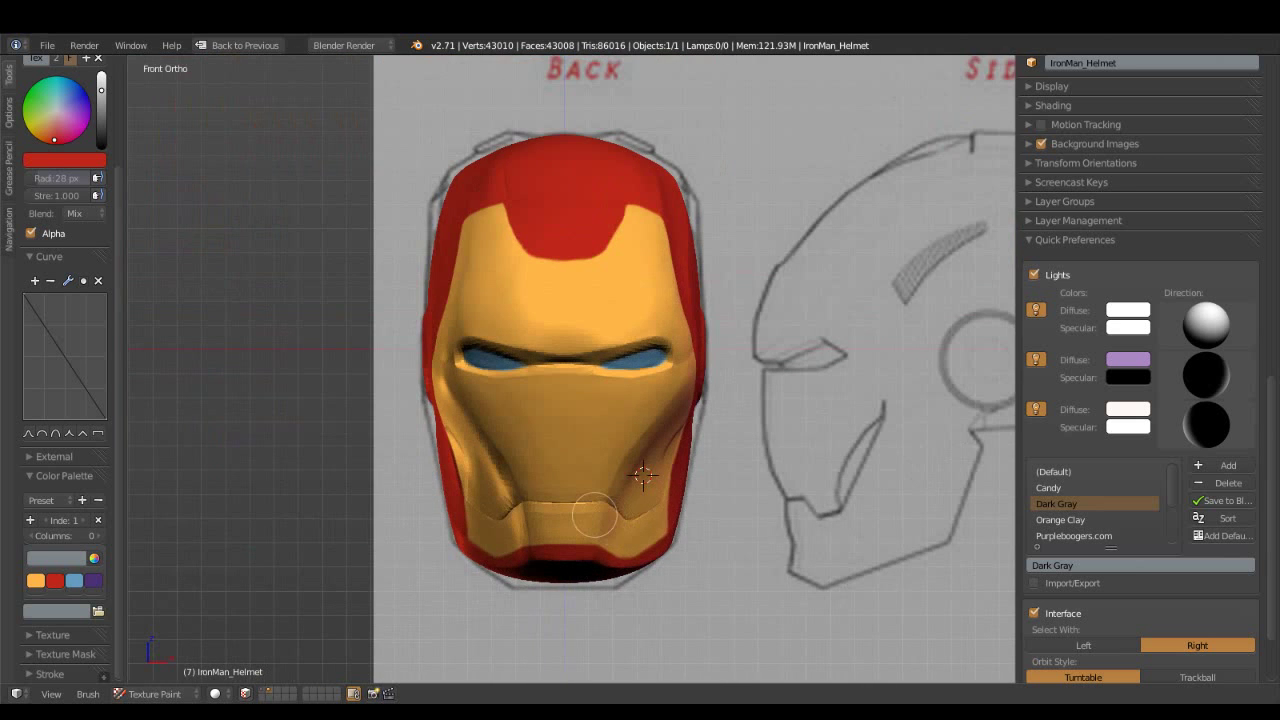
{"action": "key", "text": "KP_3"}
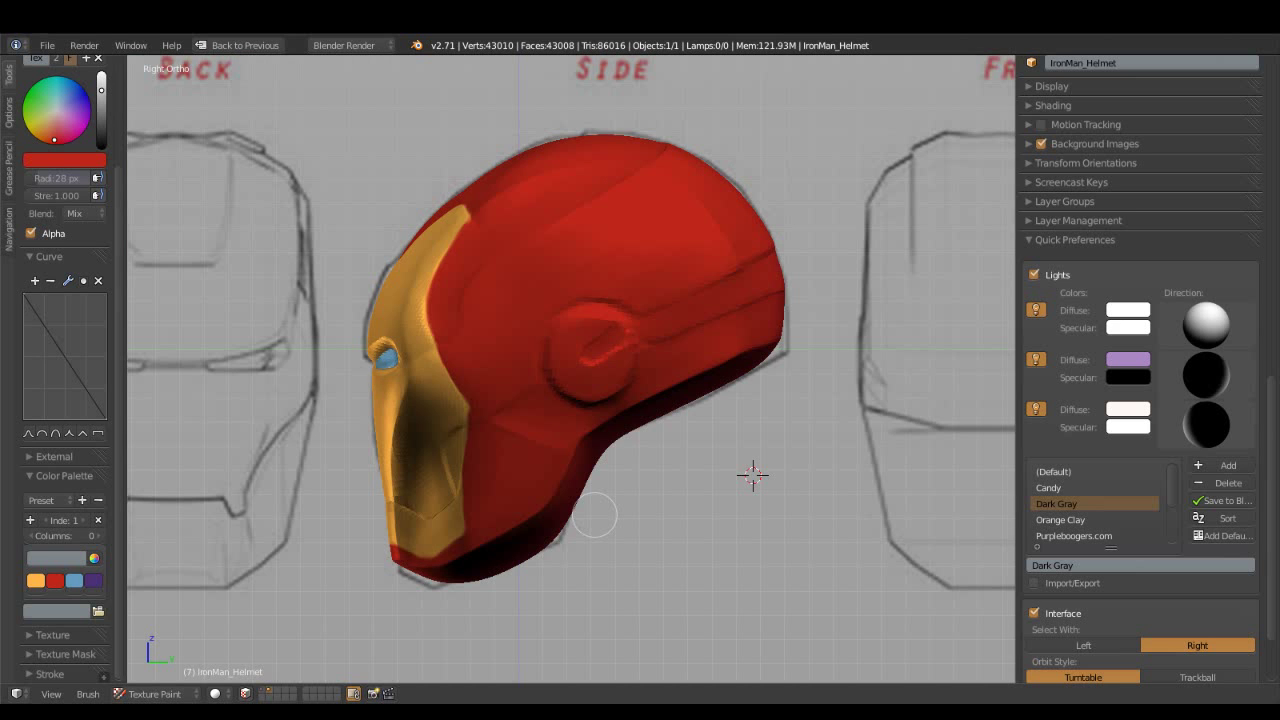
{"action": "key", "text": "ctrl+KP_1"}
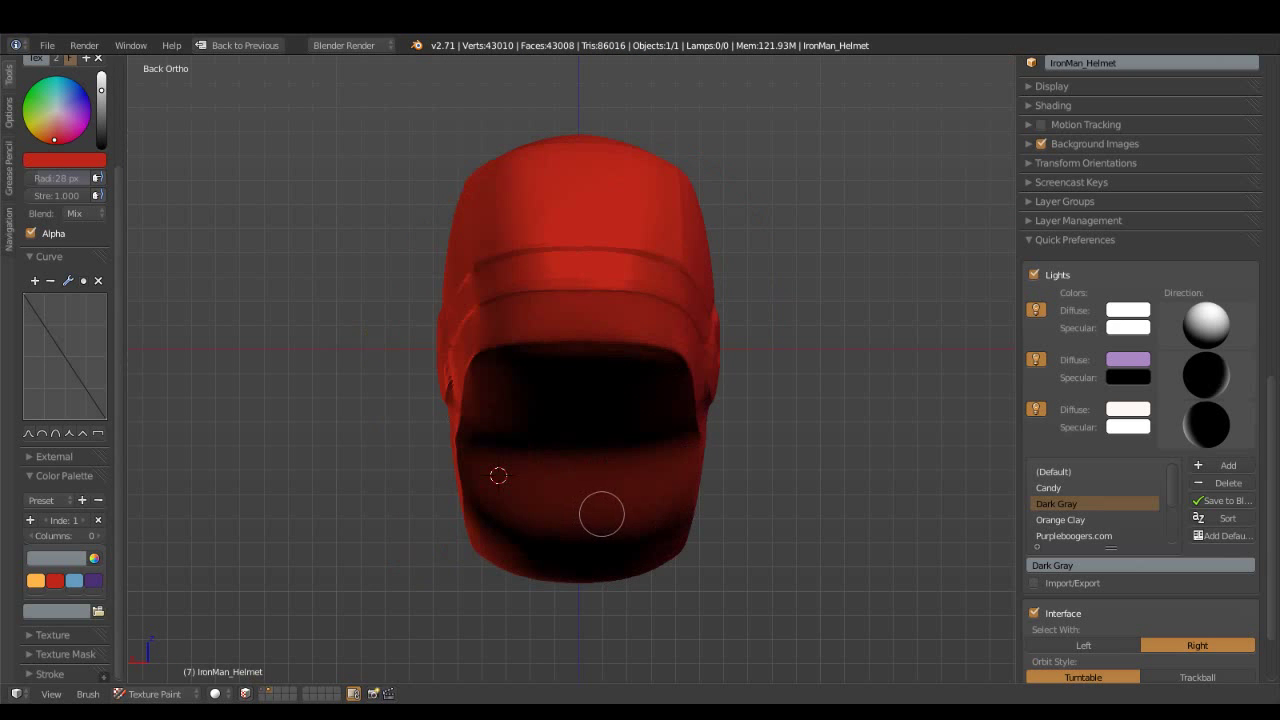
{"action": "middle_click_drag", "start_coordinate": [634, 514], "coordinate": [265, 519]}
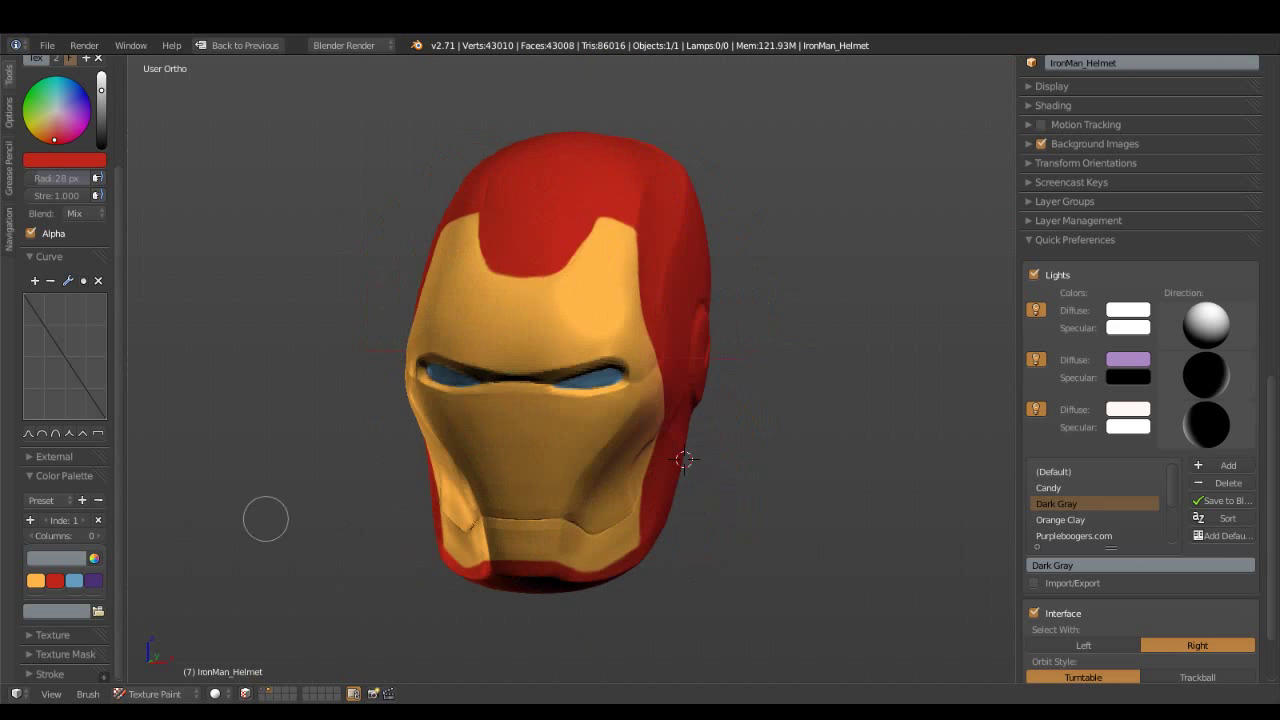
{"action": "scroll", "coordinate": [352, 538], "scroll_direction": "down", "scroll_amount": 2}
{"action": "mouse_move", "coordinate": [352, 538]}
{"action": "middle_mouse_down"}
{"action": "mouse_move", "coordinate": [392, 521]}
{"action": "mouse_move", "coordinate": [489, 517]}
{"action": "middle_mouse_up"}
{"action": "scroll", "coordinate": [392, 521], "scroll_direction": "up", "scroll_amount": 2}
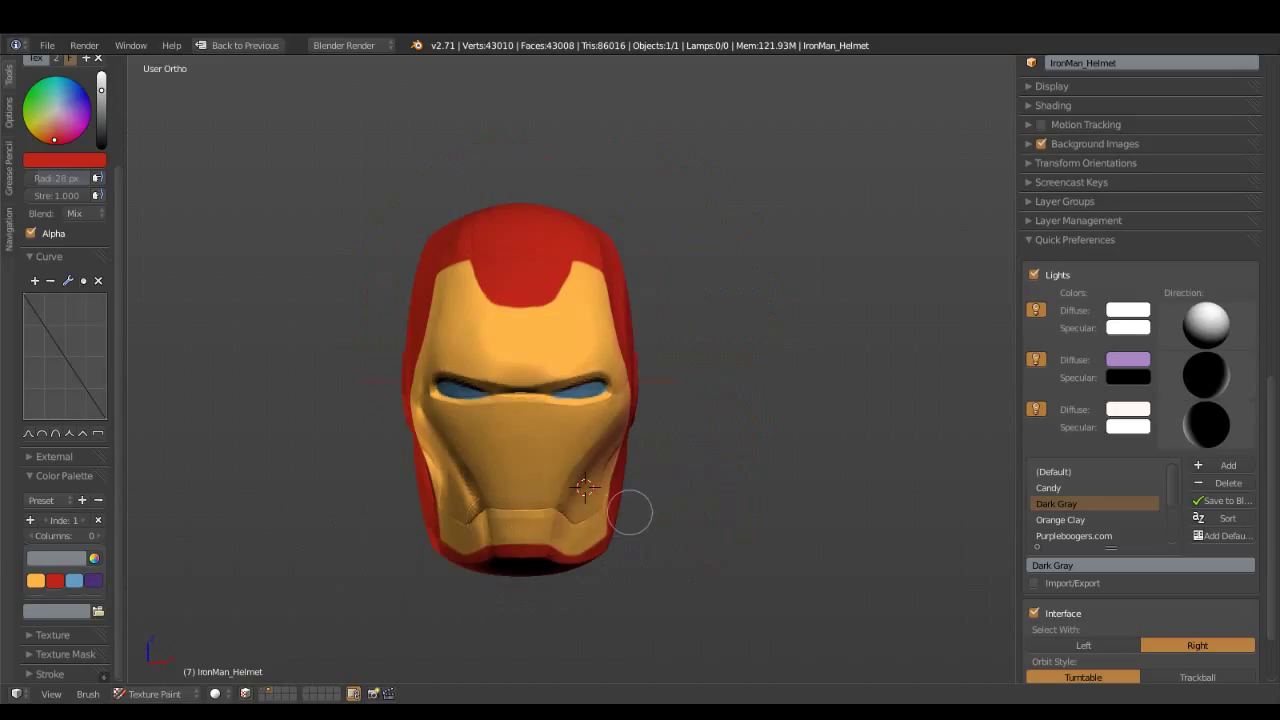
{"action": "scroll", "coordinate": [629, 513], "scroll_direction": "up", "scroll_amount": 1}
{"action": "middle_click_drag", "start_coordinate": [630, 512], "coordinate": [641, 511]}
{"action": "scroll", "coordinate": [641, 511], "scroll_direction": "up", "scroll_amount": 2}
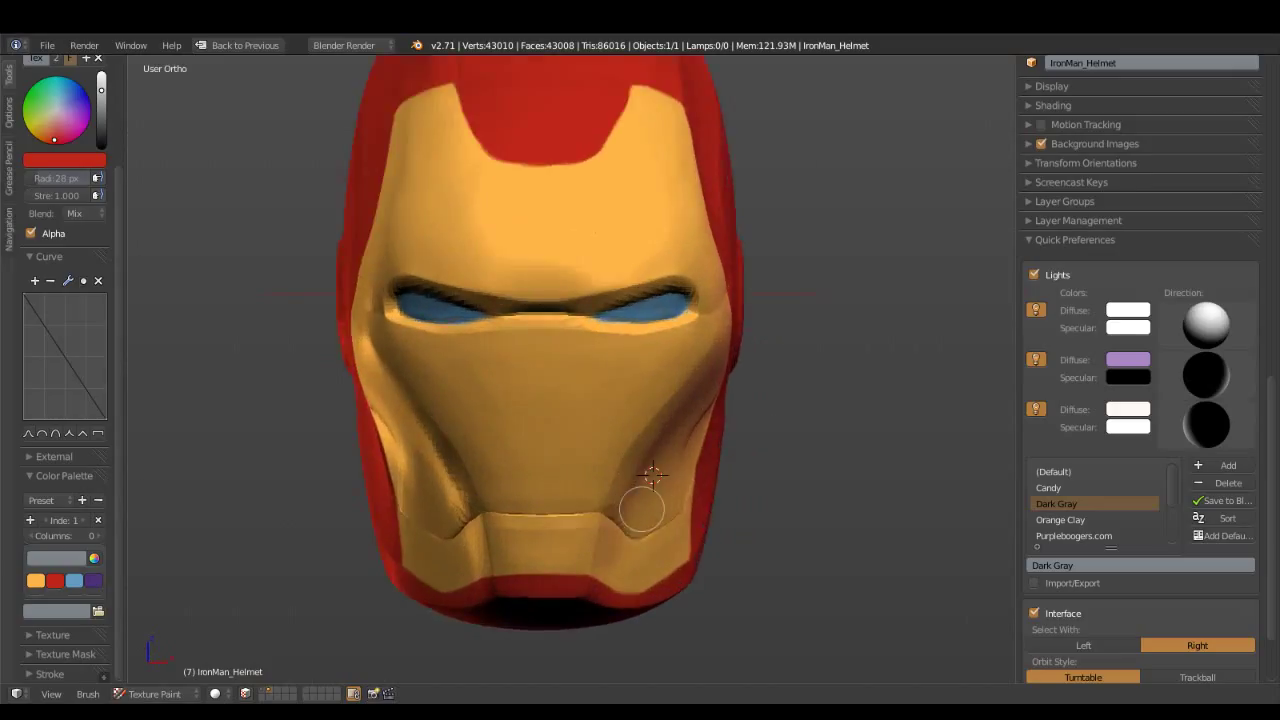
{"action": "scroll", "coordinate": [641, 511], "scroll_direction": "down", "scroll_amount": 1}
{"action": "scroll", "coordinate": [641, 510], "scroll_direction": "down", "scroll_amount": 1}
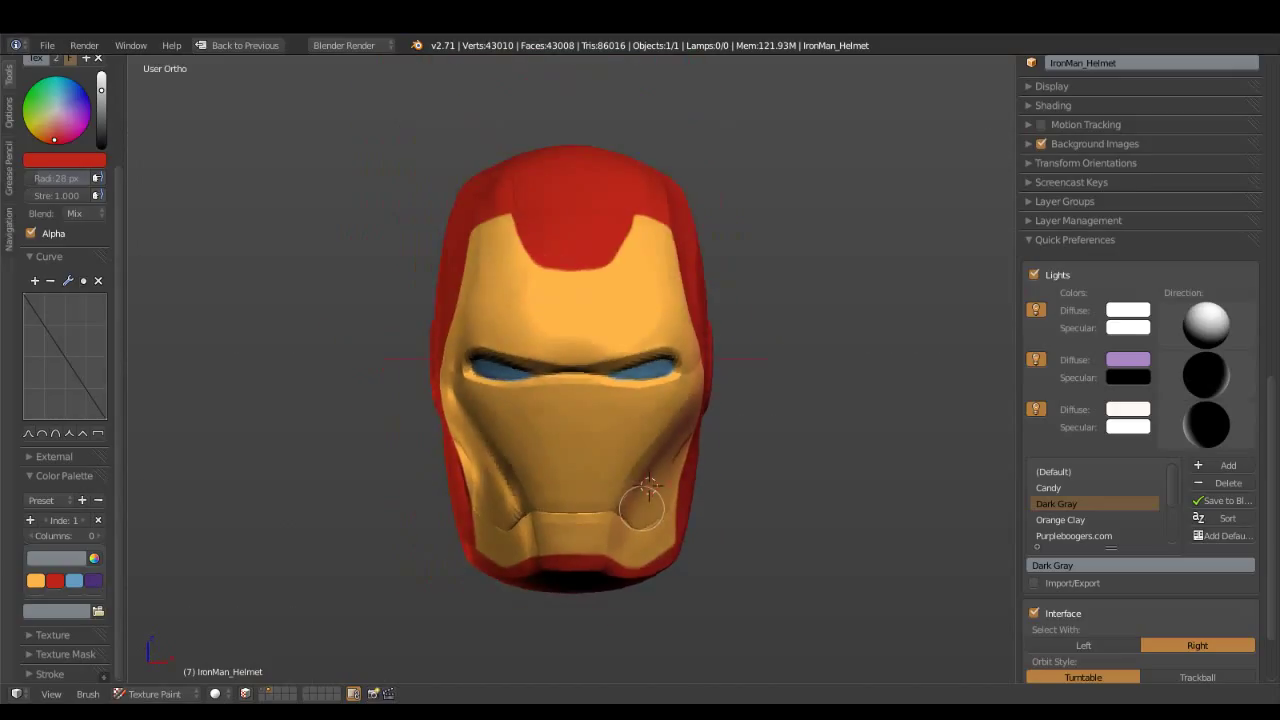